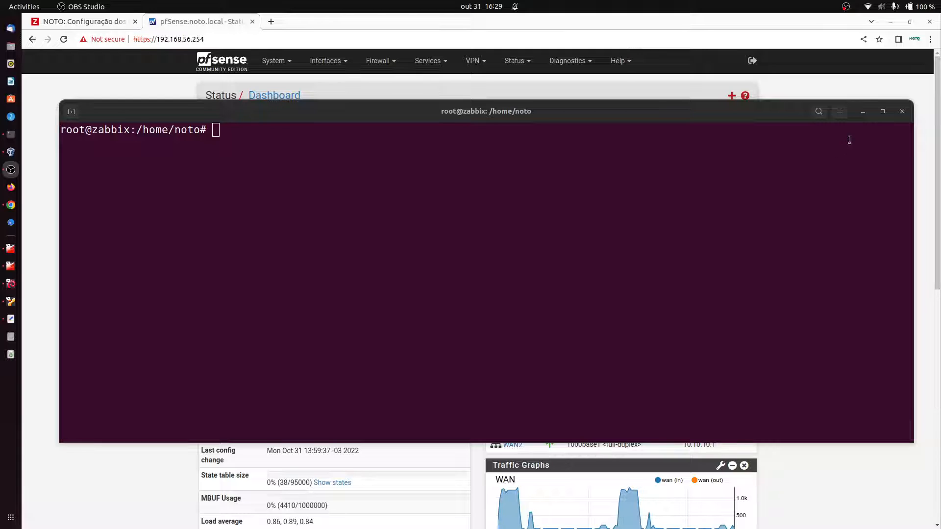
Step: Minimize the Terminal window so the pfSense dashboard in the browser is fully visible
{"action": "left_click", "coordinate": [863, 111]}
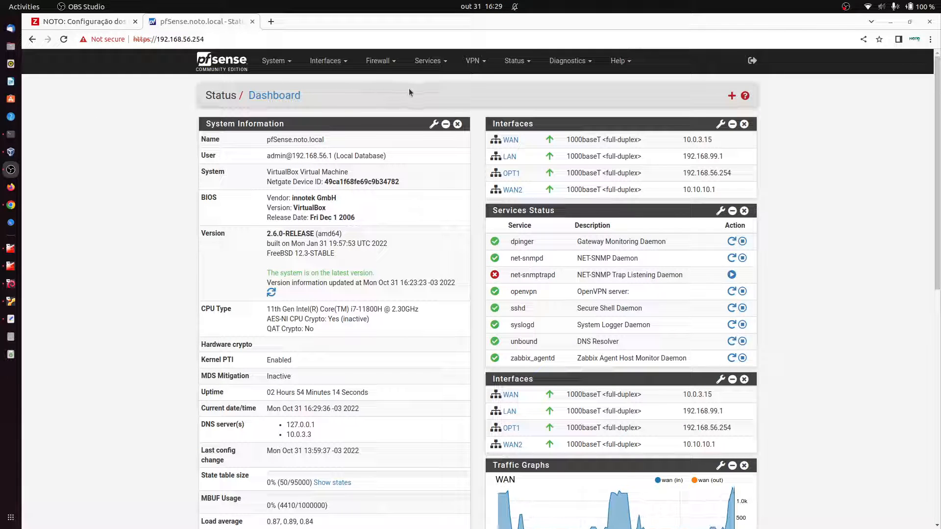
Step: Check System > Package Manager's Installed Packages list for net-snmp
{"action": "left_click", "coordinate": [274, 61]}
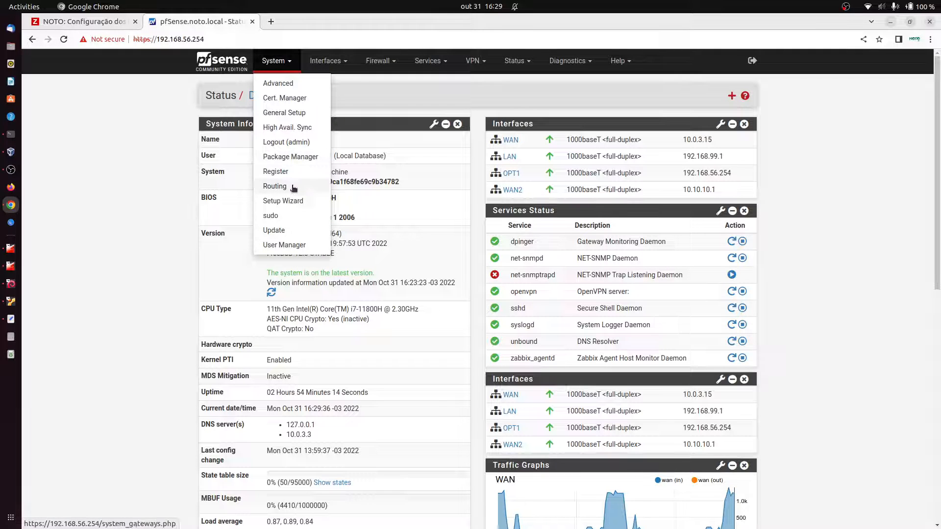
{"action": "left_click", "coordinate": [296, 157]}
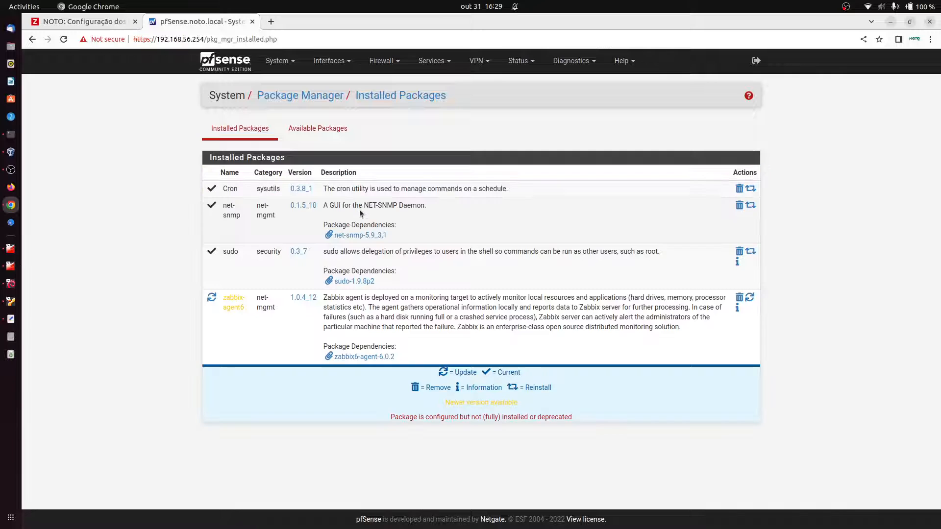
{"action": "left_click_drag", "start_coordinate": [241, 217], "coordinate": [218, 211]}
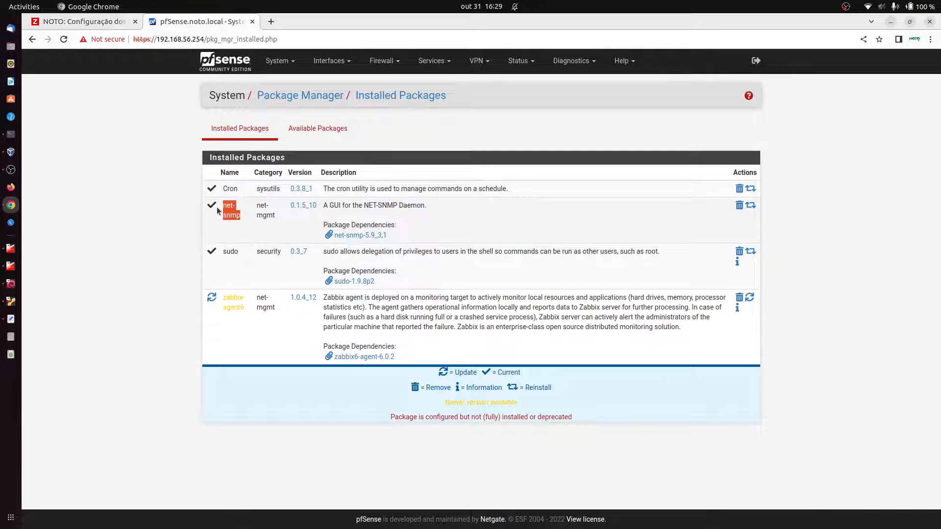
{"action": "left_click", "coordinate": [432, 61]}
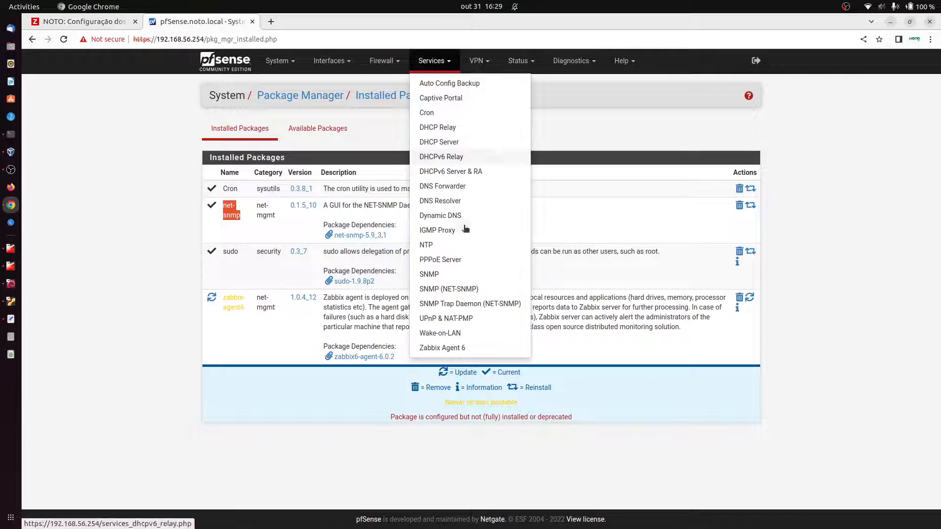
Step: Open Services > SNMP and confirm snmpd is enabled on UDP port 161
{"action": "left_click", "coordinate": [449, 289]}
{"action": "scroll", "coordinate": [357, 317], "scroll_direction": "down", "scroll_amount": 3}
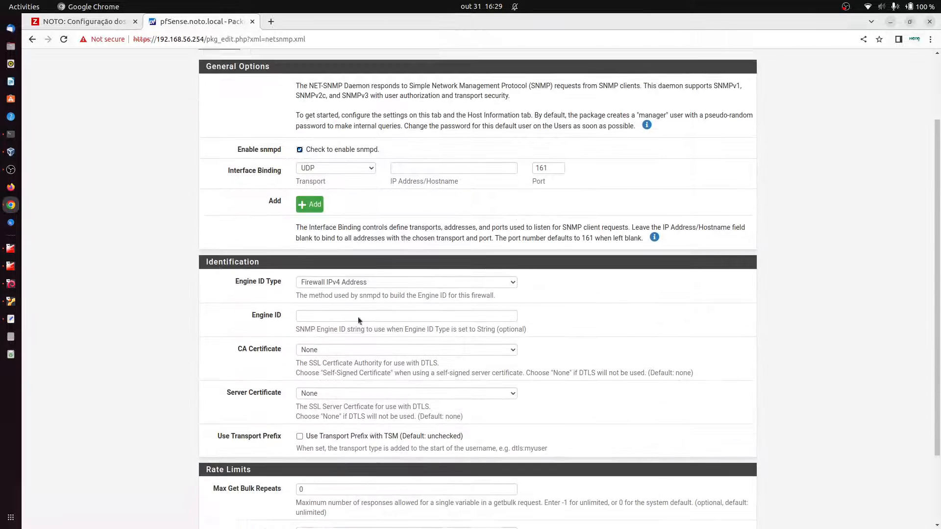
{"action": "scroll", "coordinate": [358, 317], "scroll_direction": "down", "scroll_amount": 2}
{"action": "scroll", "coordinate": [359, 177], "scroll_direction": "up", "scroll_amount": 4}
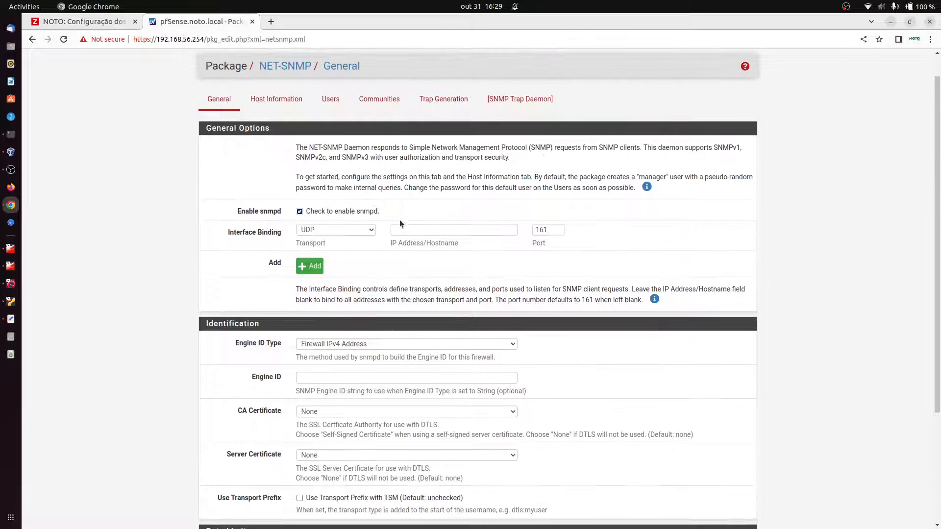
{"action": "double_click", "coordinate": [552, 228]}
{"action": "left_click", "coordinate": [301, 214]}
{"action": "scroll", "coordinate": [408, 332], "scroll_direction": "down", "scroll_amount": 3}
{"action": "scroll", "coordinate": [407, 332], "scroll_direction": "up", "scroll_amount": 4}
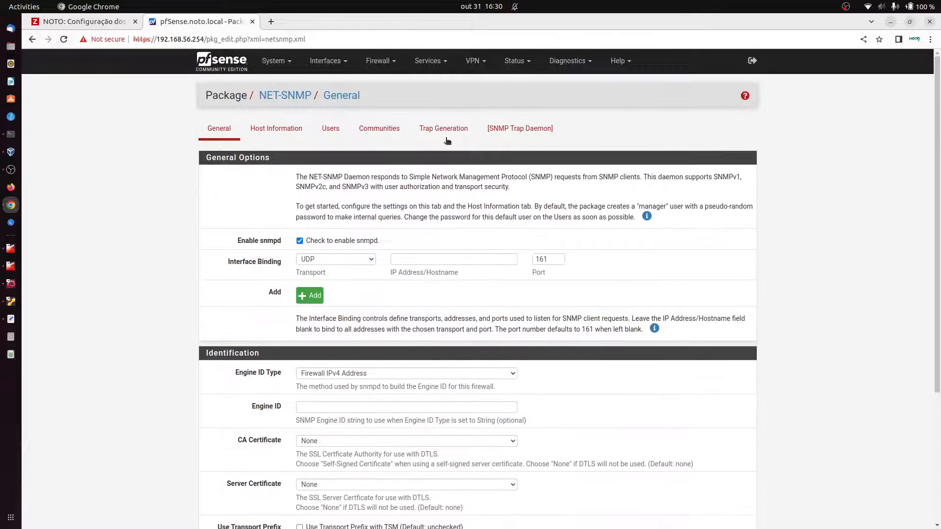
{"action": "left_click", "coordinate": [428, 61]}
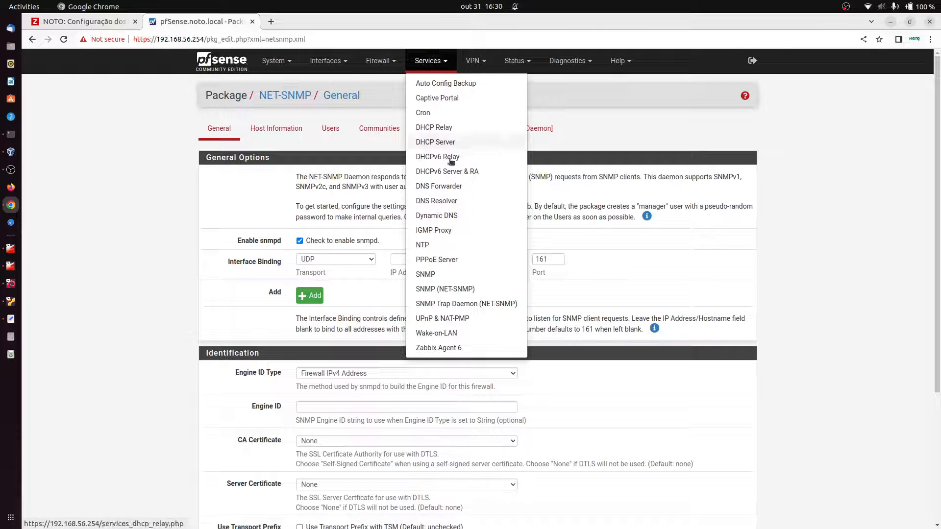
{"action": "left_click", "coordinate": [429, 274]}
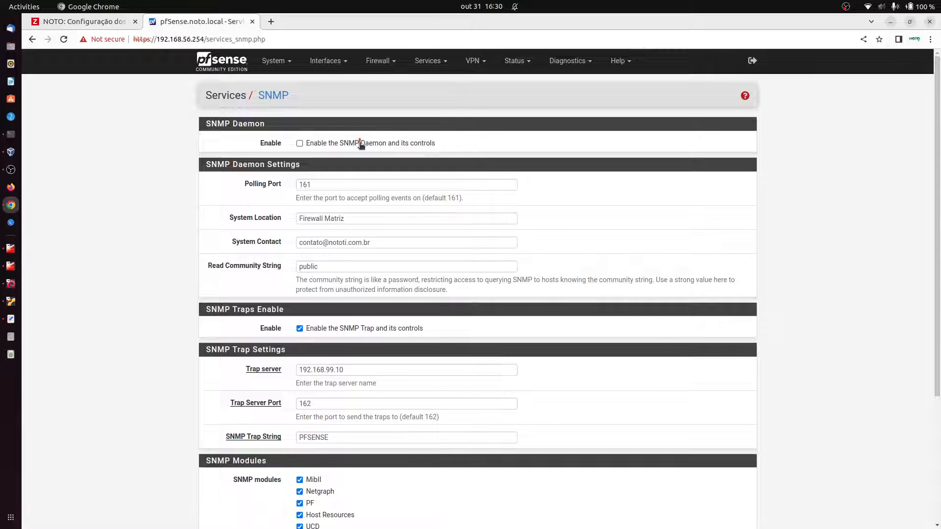
{"action": "left_click_drag", "start_coordinate": [360, 145], "coordinate": [318, 147]}
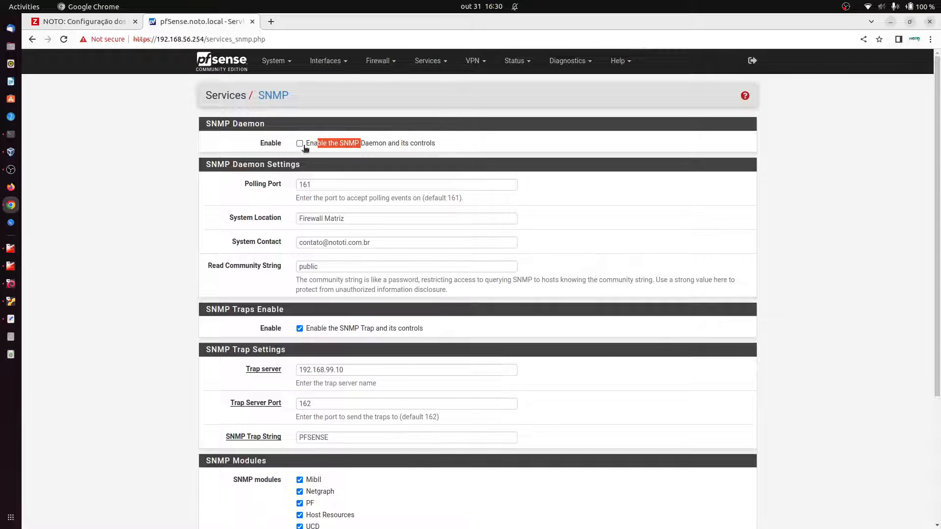
{"action": "left_click", "coordinate": [434, 61]}
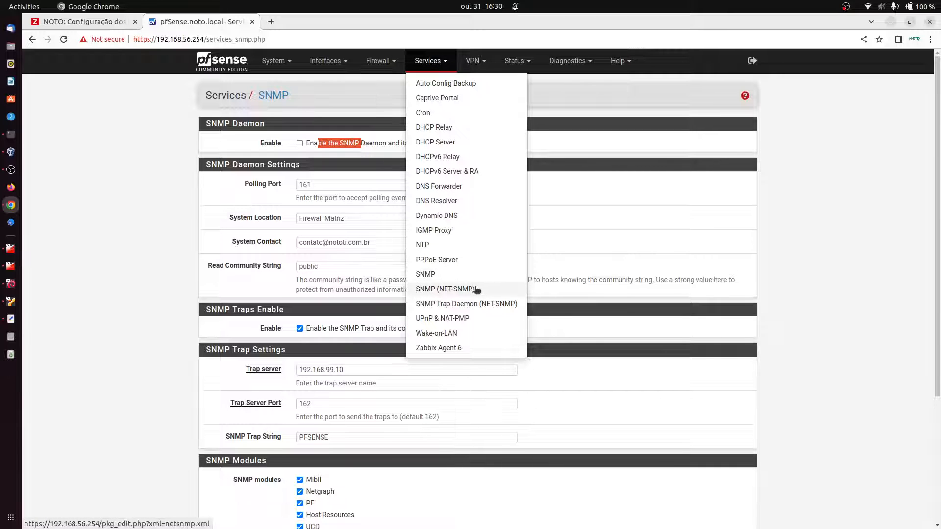
{"action": "left_click", "coordinate": [834, 205]}
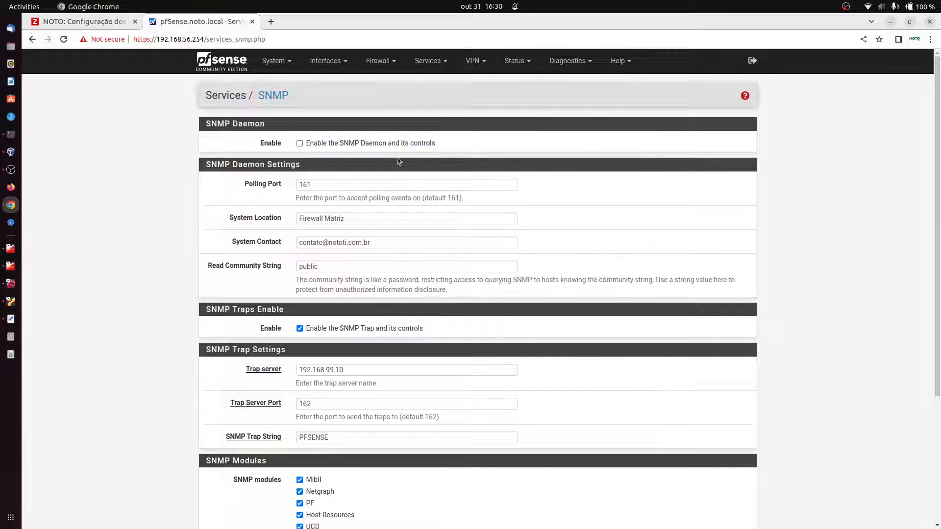
{"action": "scroll", "coordinate": [289, 329], "scroll_direction": "down", "scroll_amount": 3}
{"action": "scroll", "coordinate": [299, 331], "scroll_direction": "up", "scroll_amount": 2}
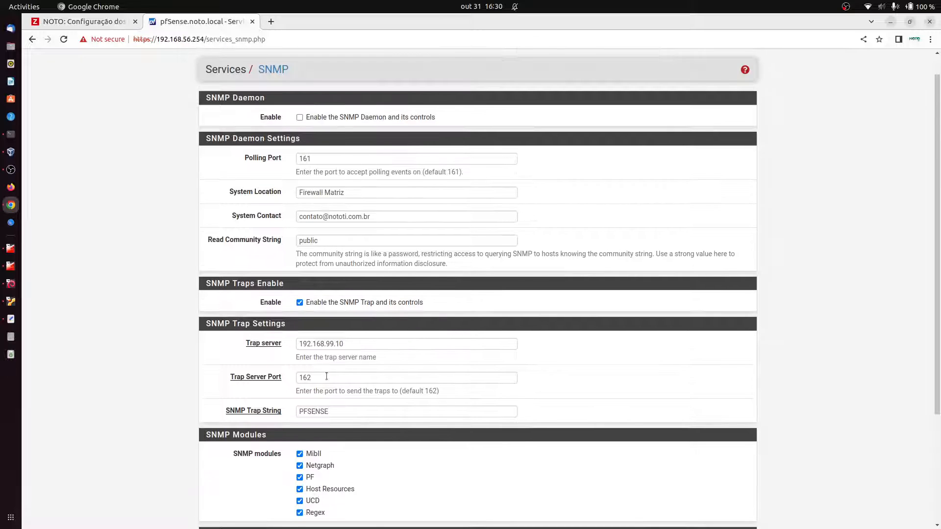
{"action": "scroll", "coordinate": [325, 358], "scroll_direction": "up", "scroll_amount": 1}
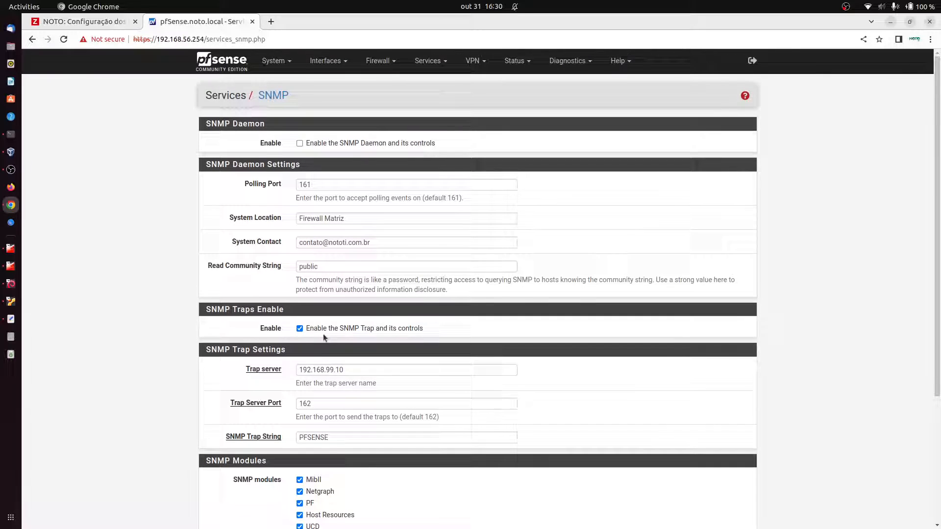
{"action": "left_click", "coordinate": [318, 186]}
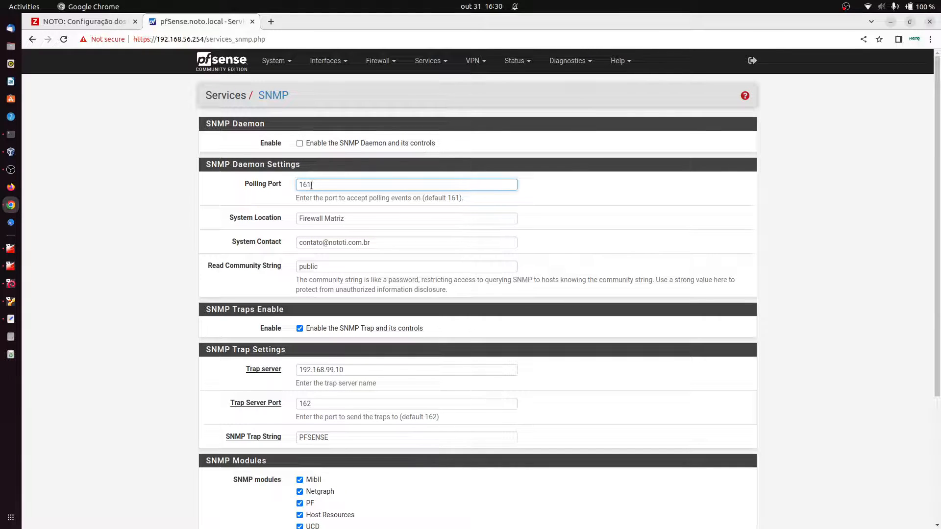
{"action": "left_click", "coordinate": [427, 61]}
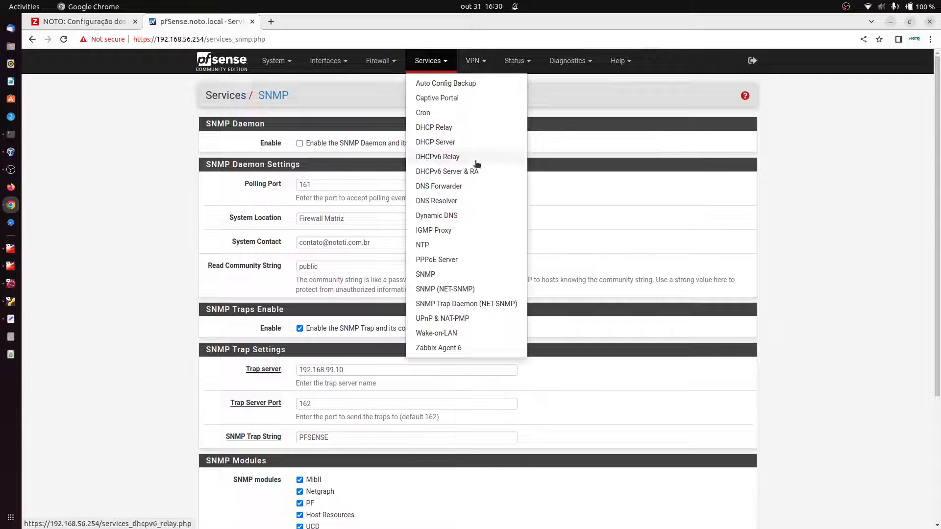
{"action": "left_click", "coordinate": [458, 288]}
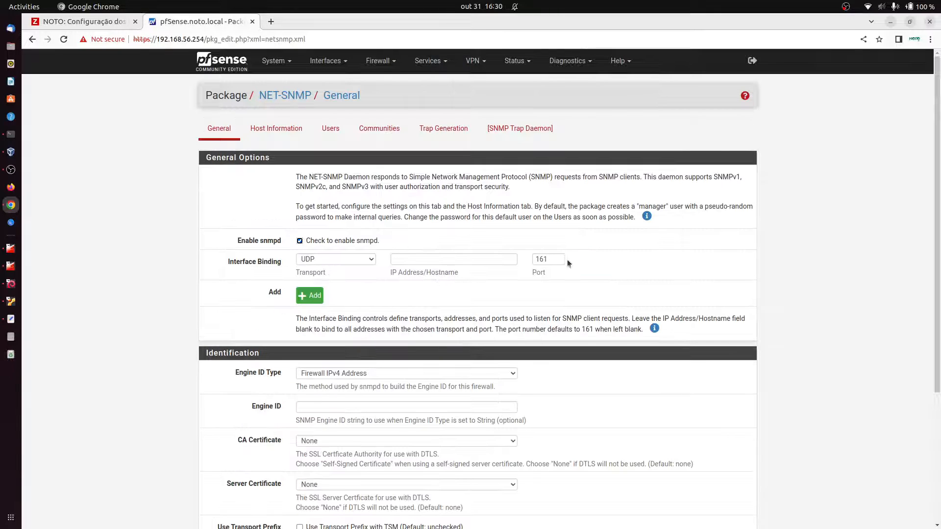
{"action": "left_click", "coordinate": [552, 260]}
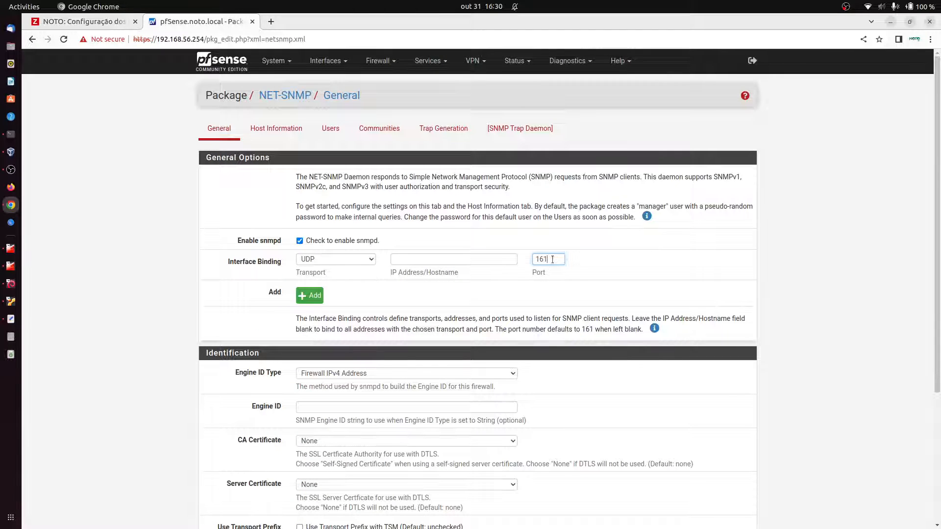
{"action": "left_click", "coordinate": [428, 60]}
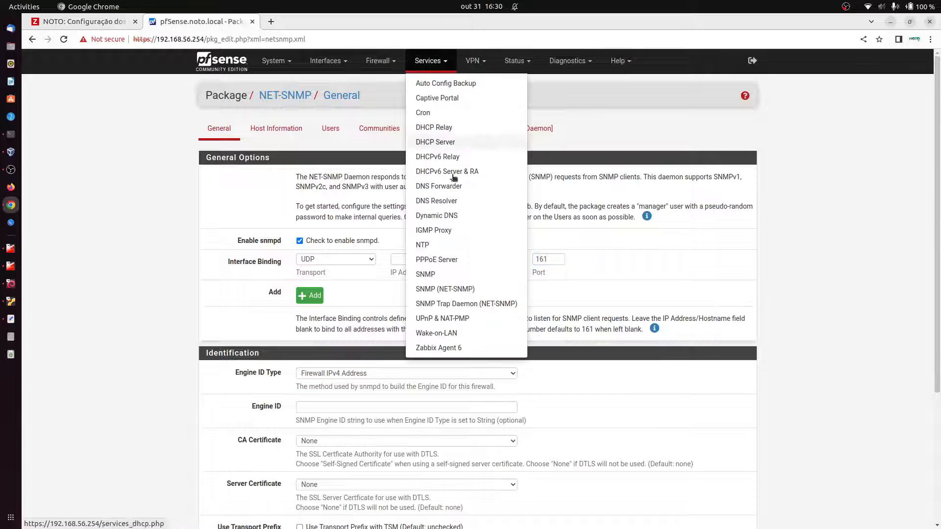
{"action": "left_click", "coordinate": [451, 277]}
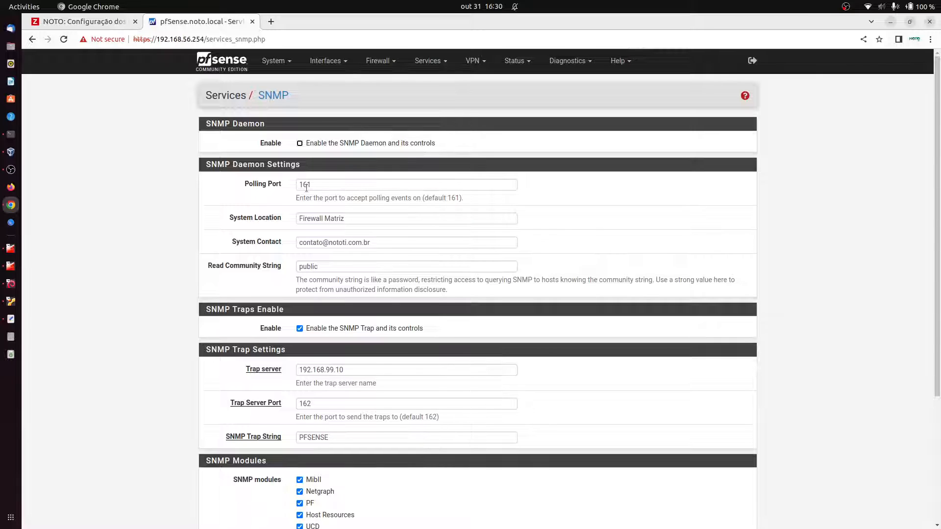
{"action": "left_click", "coordinate": [307, 187]}
{"action": "left_click", "coordinate": [464, 68]}
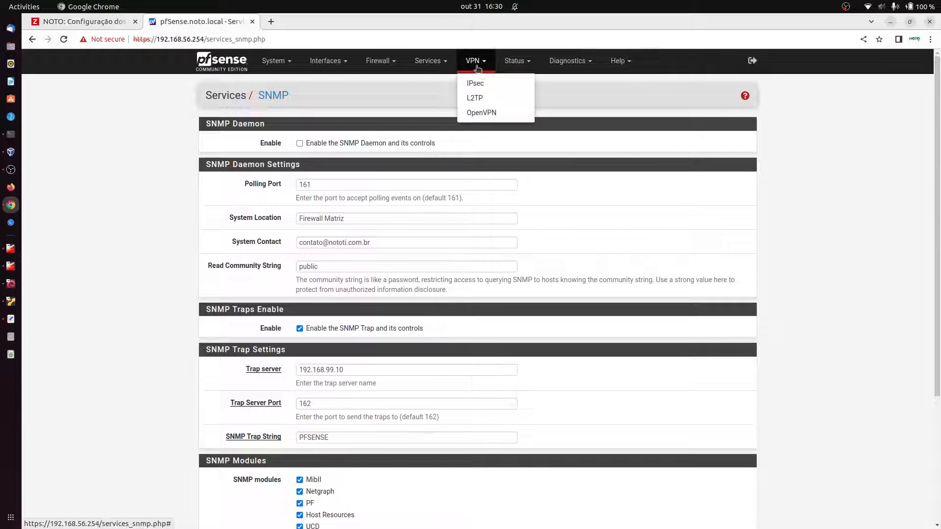
{"action": "left_click", "coordinate": [439, 63]}
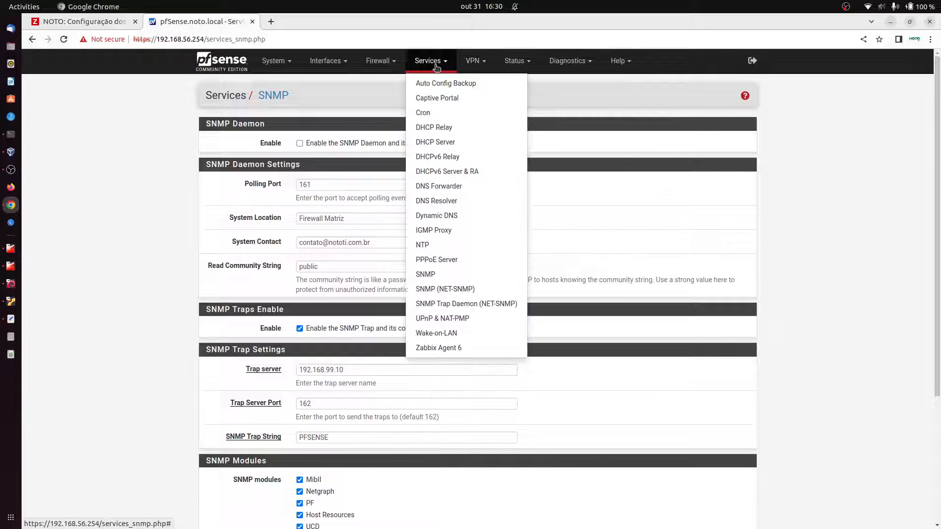
{"action": "left_click", "coordinate": [438, 290]}
{"action": "scroll", "coordinate": [492, 195], "scroll_direction": "down", "scroll_amount": 2}
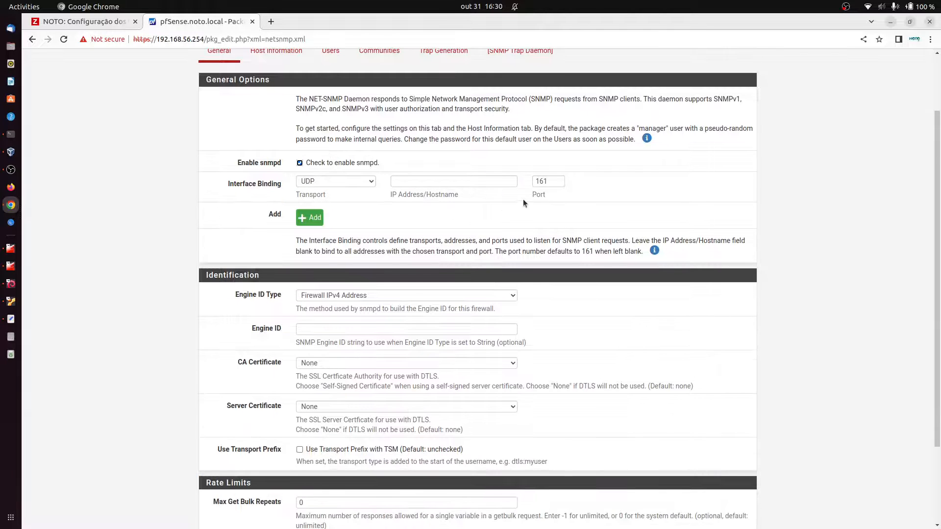
{"action": "scroll", "coordinate": [537, 164], "scroll_direction": "down", "scroll_amount": 4}
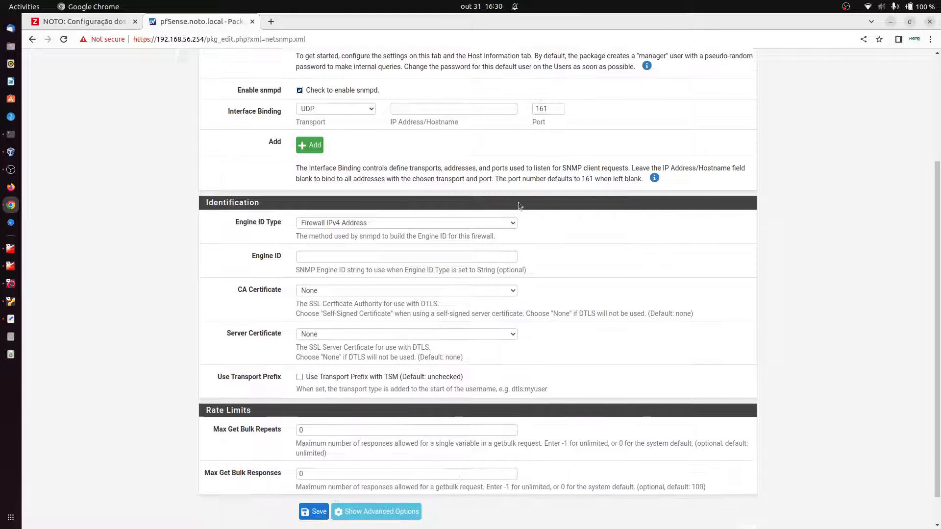
{"action": "scroll", "coordinate": [430, 303], "scroll_direction": "up", "scroll_amount": 4}
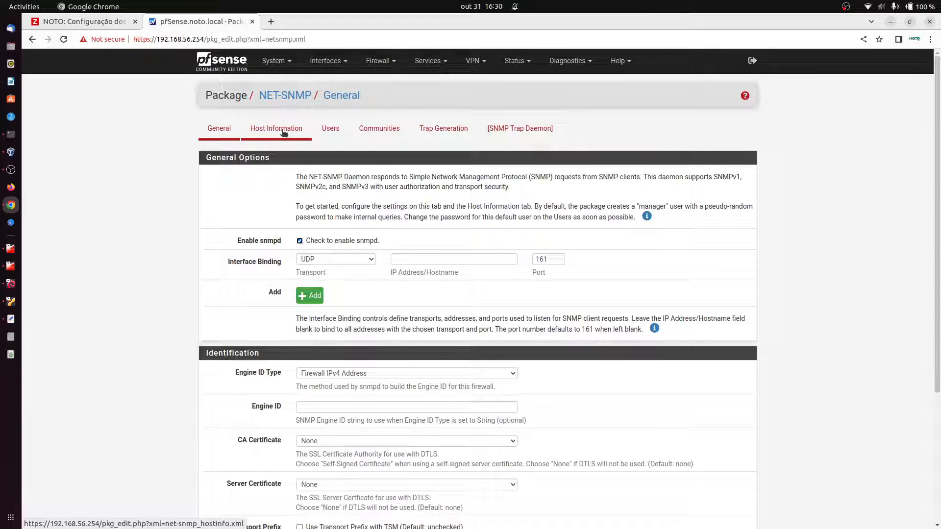
Step: Fill Host Information with Location 'Sala de Servidores', the contact e-mail, Name 'Firewall Matriz', Description 'Servidor Firewall Matriz'
{"action": "left_click", "coordinate": [275, 130]}
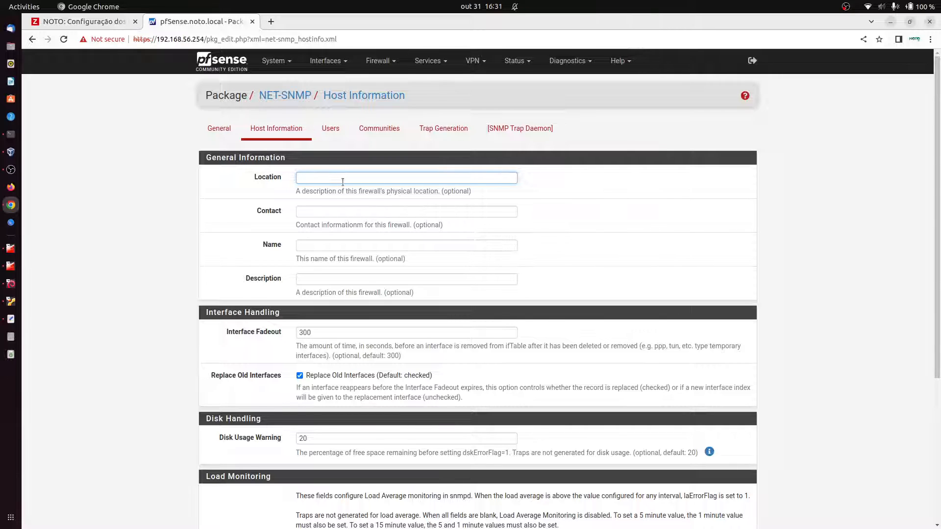
{"action": "type", "text": "Sala de Servidores"}
{"action": "key", "text": "Tab"}
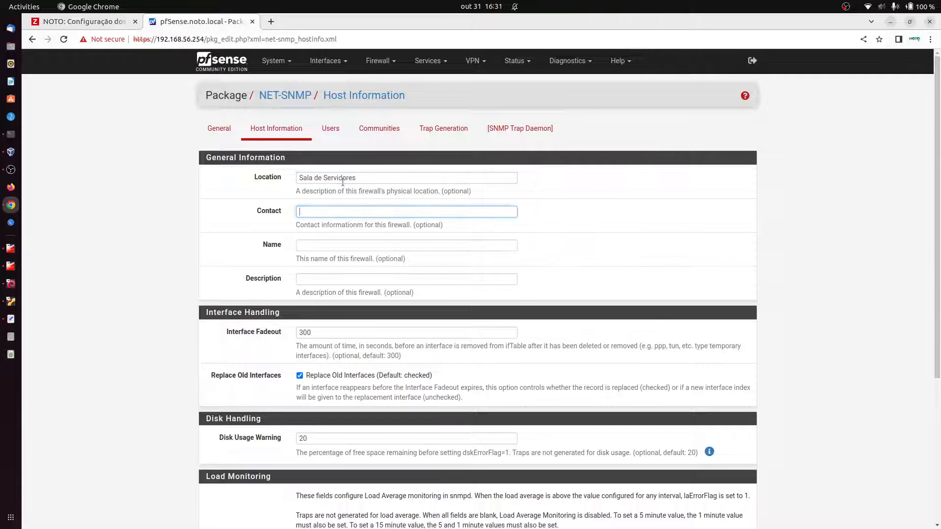
{"action": "key", "text": "Tab"}
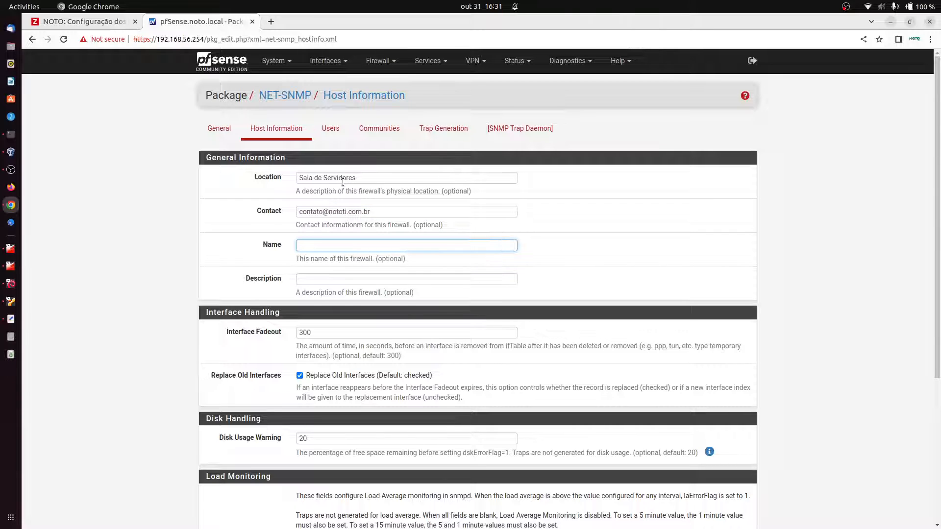
{"action": "type", "text": "Firewall Matrixz"}
{"action": "key", "text": "Tab"}
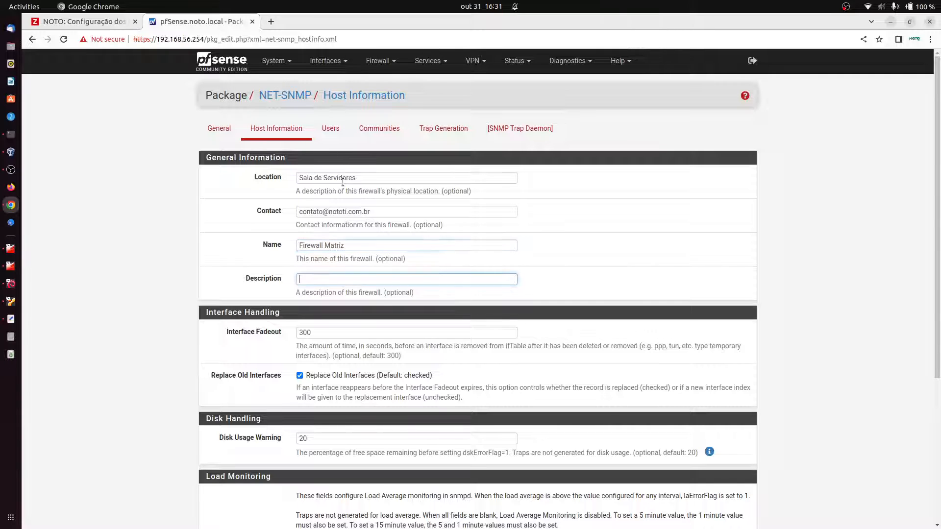
{"action": "type", "text": "Servidor "}
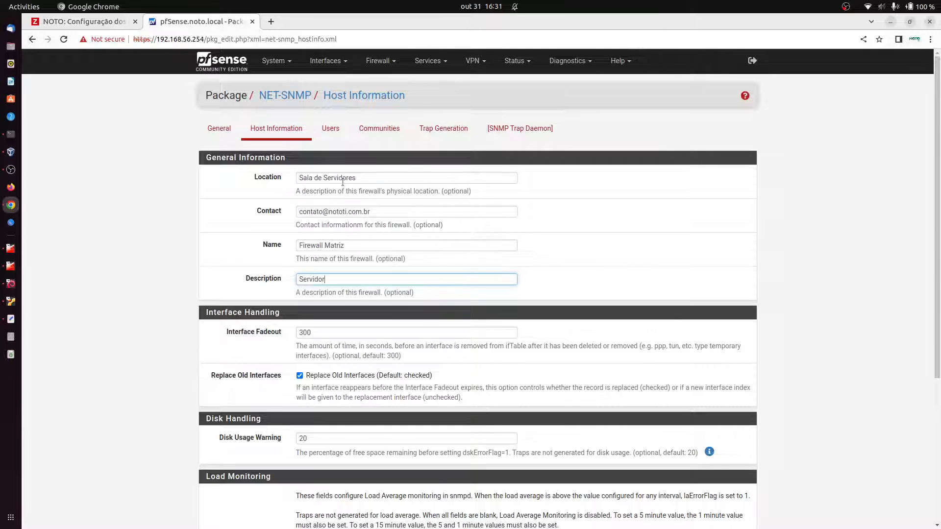
{"action": "type", "text": "Firewall Matriz"}
{"action": "left_click", "coordinate": [819, 307]}
Step: Save the host information settings and briefly check the Users tab
{"action": "scroll", "coordinate": [819, 308], "scroll_direction": "down", "scroll_amount": 5}
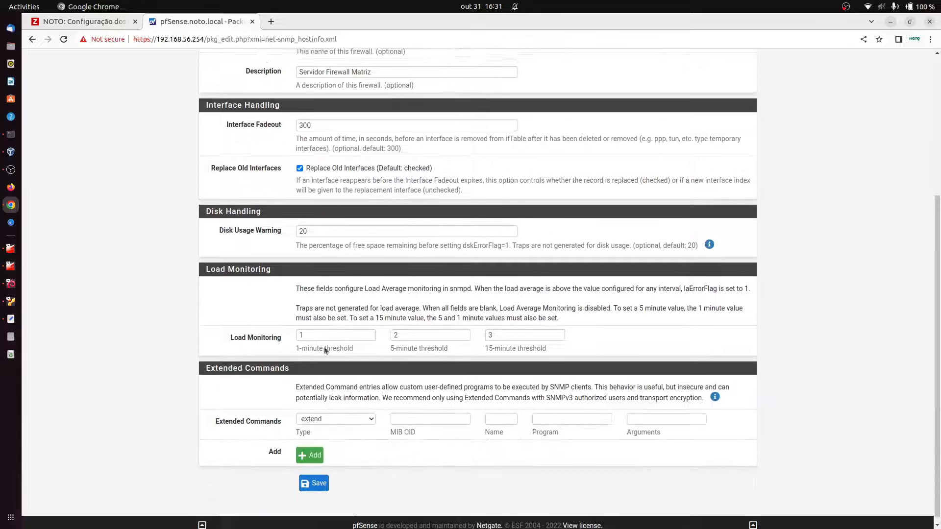
{"action": "left_click", "coordinate": [325, 482]}
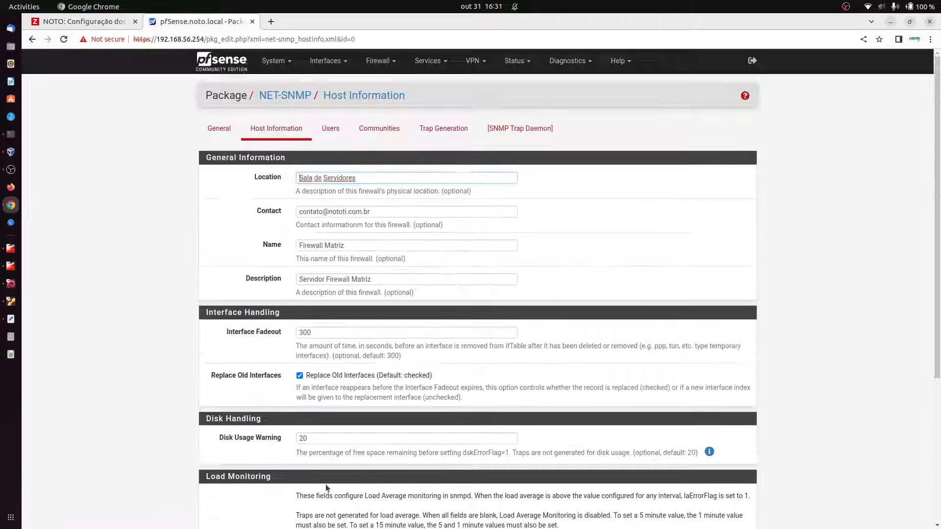
{"action": "left_click", "coordinate": [330, 129]}
{"action": "left_click", "coordinate": [282, 132]}
{"action": "scroll", "coordinate": [318, 323], "scroll_direction": "down", "scroll_amount": 5}
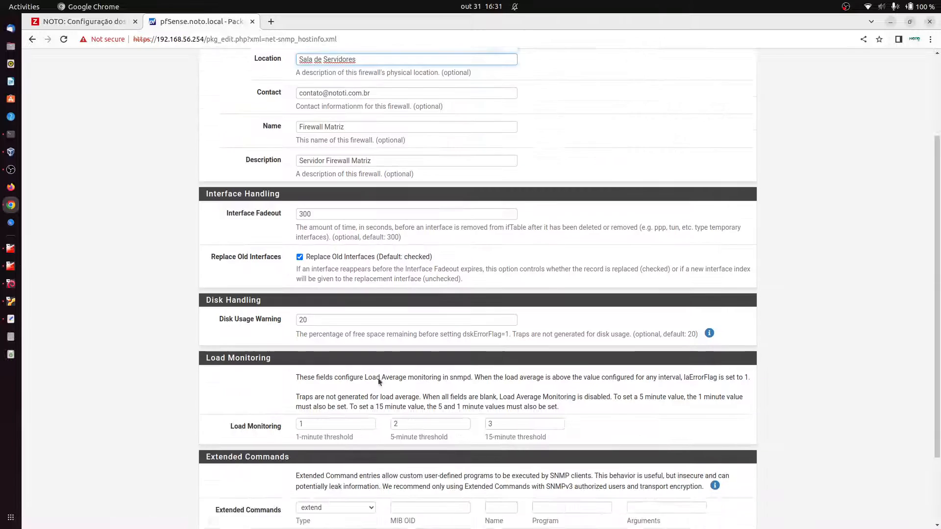
{"action": "scroll", "coordinate": [334, 225], "scroll_direction": "up", "scroll_amount": 5}
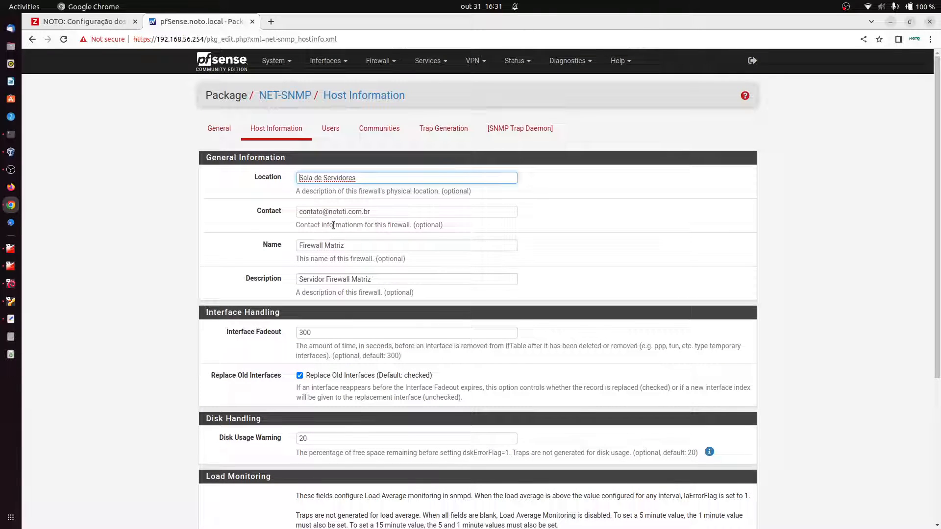
{"action": "left_click", "coordinate": [331, 131]}
Step: Delete the existing manager SNMPv3 user
{"action": "double_click", "coordinate": [233, 177]}
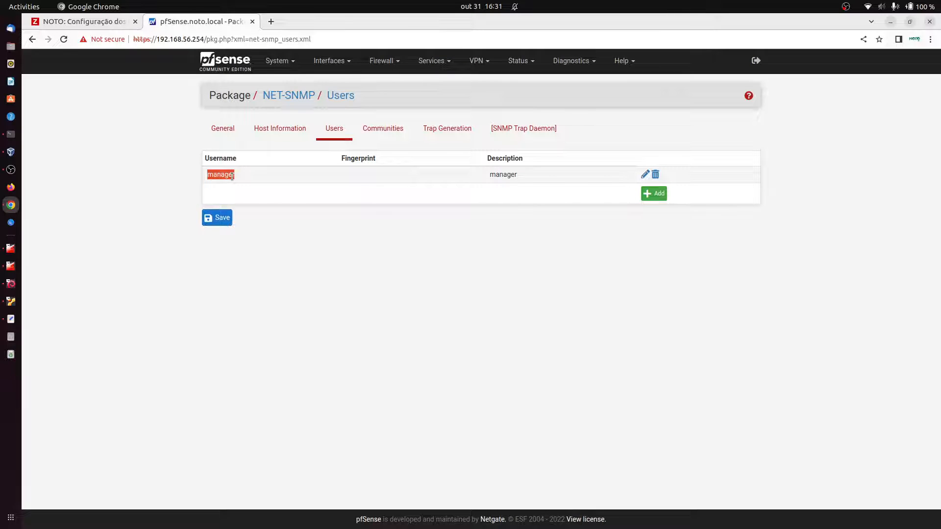
{"action": "left_click", "coordinate": [330, 129]}
{"action": "left_click", "coordinate": [656, 175]}
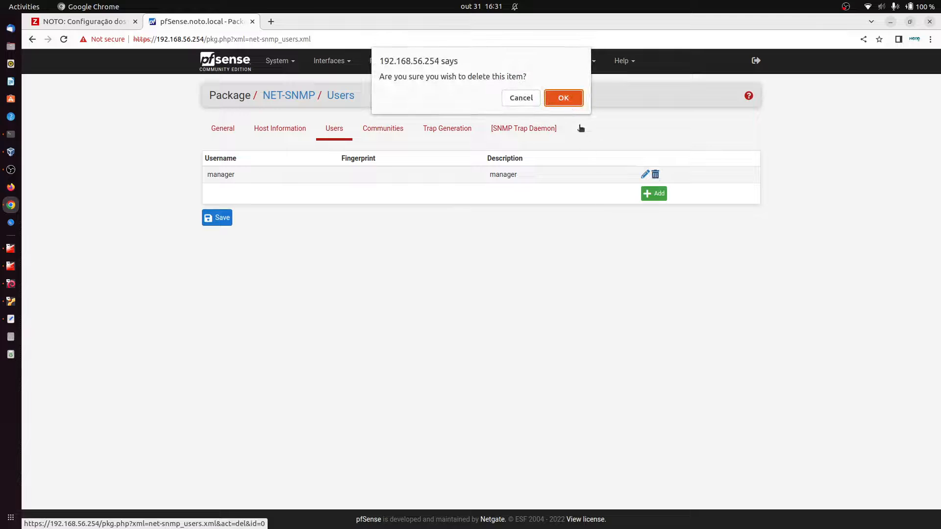
{"action": "key", "text": "Return"}
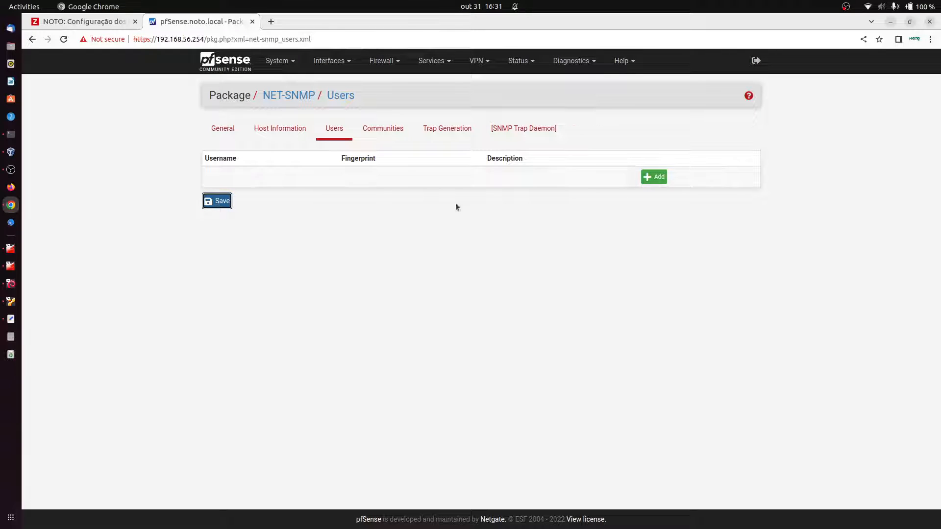
Step: Add a new User Entry (USM) and enter its username
{"action": "left_click", "coordinate": [653, 177]}
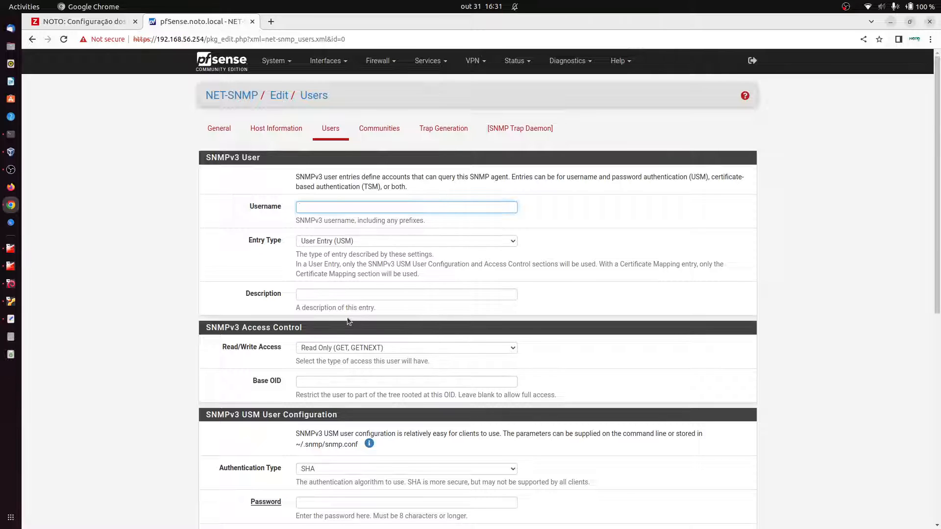
{"action": "type", "text": "noto"}
{"action": "left_click", "coordinate": [366, 243]}
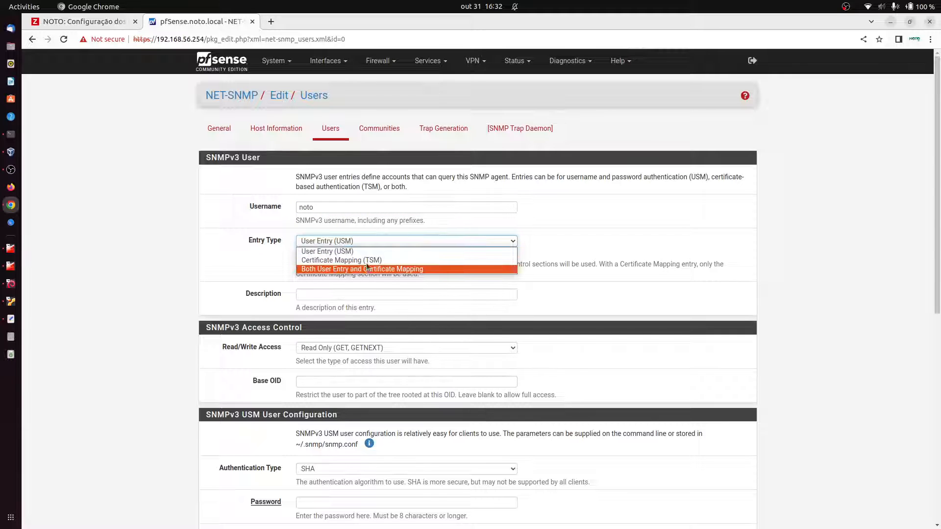
{"action": "left_click", "coordinate": [319, 253]}
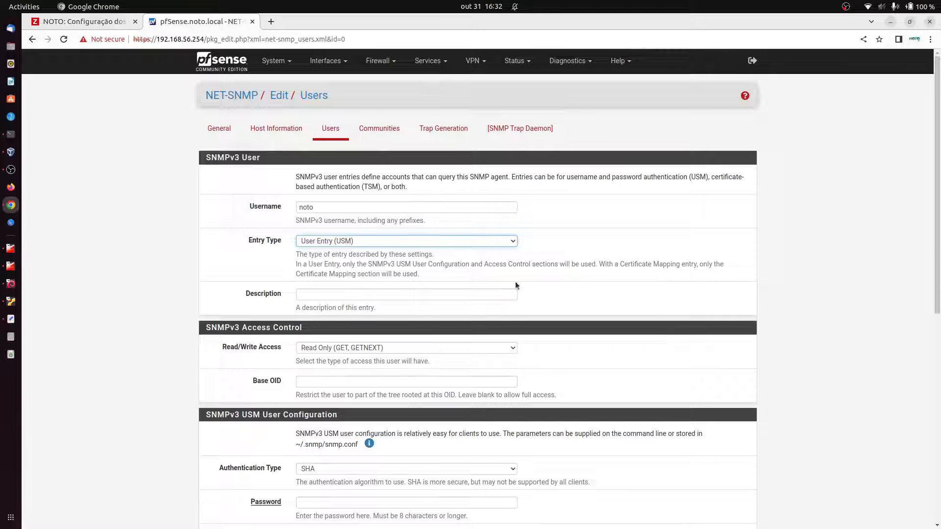
{"action": "left_click", "coordinate": [400, 296]}
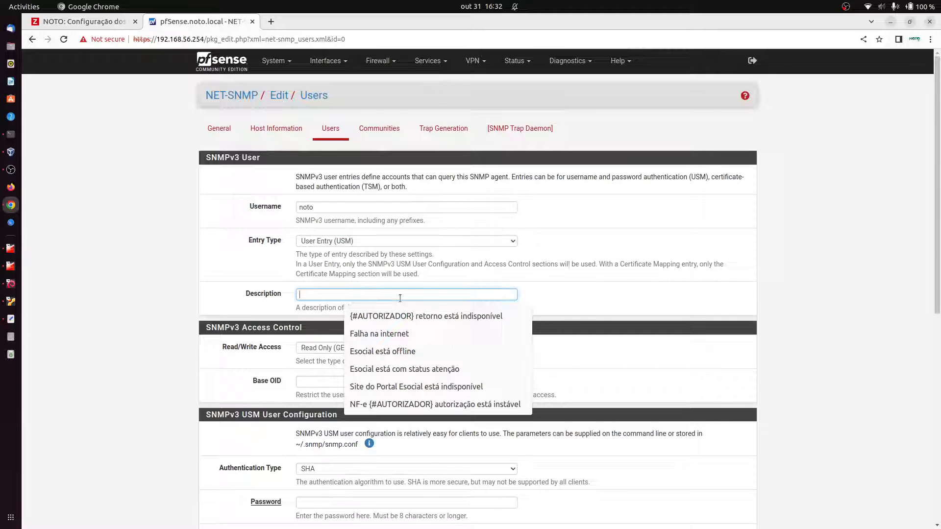
{"action": "left_click", "coordinate": [734, 293]}
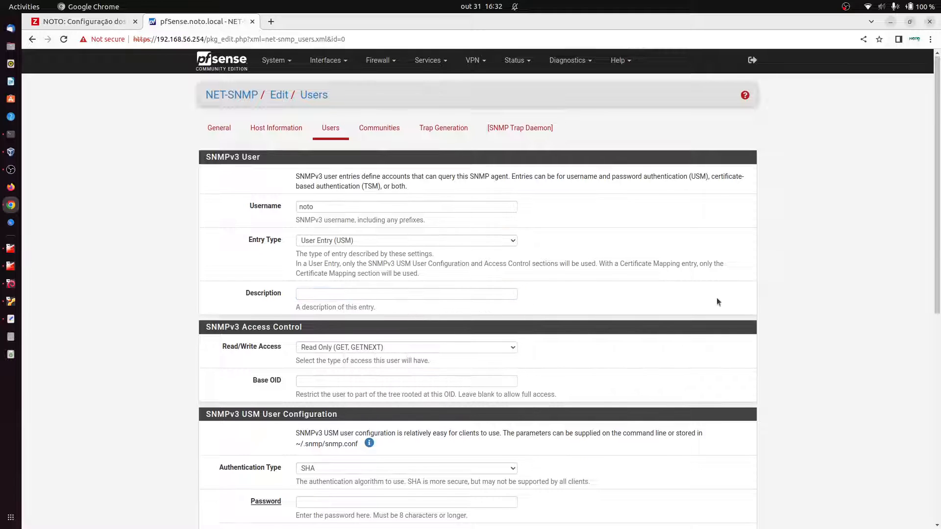
{"action": "scroll", "coordinate": [717, 298], "scroll_direction": "down", "scroll_amount": 1}
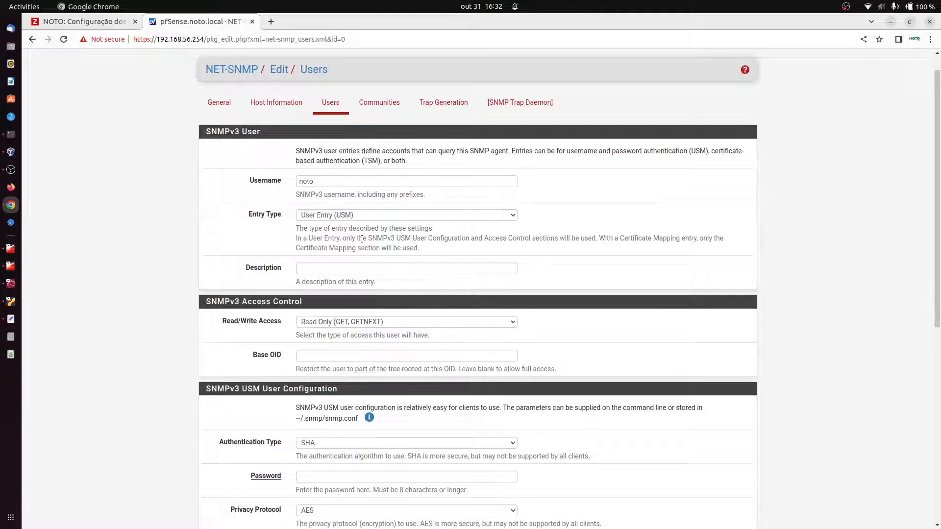
{"action": "scroll", "coordinate": [407, 260], "scroll_direction": "down", "scroll_amount": 2}
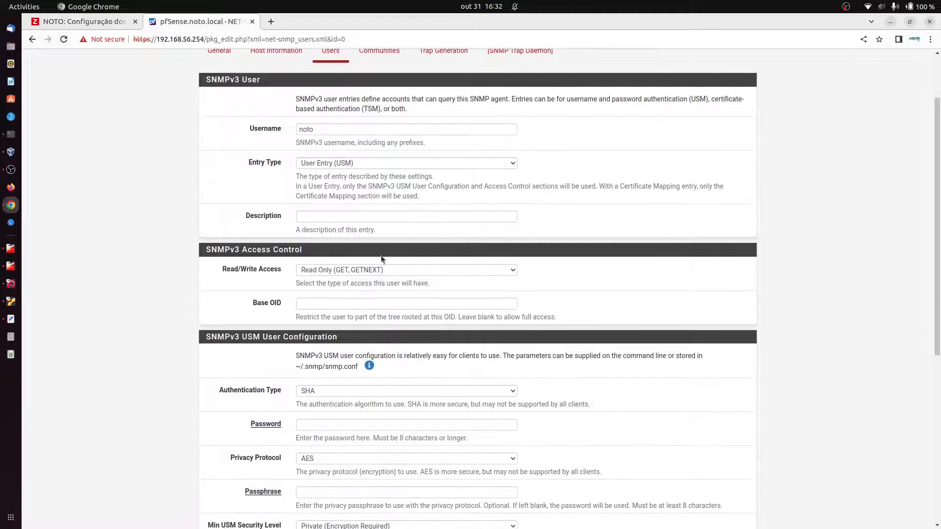
Step: Describe the new user as 'Usuário gerenciador SNMP'
{"action": "left_click", "coordinate": [357, 216]}
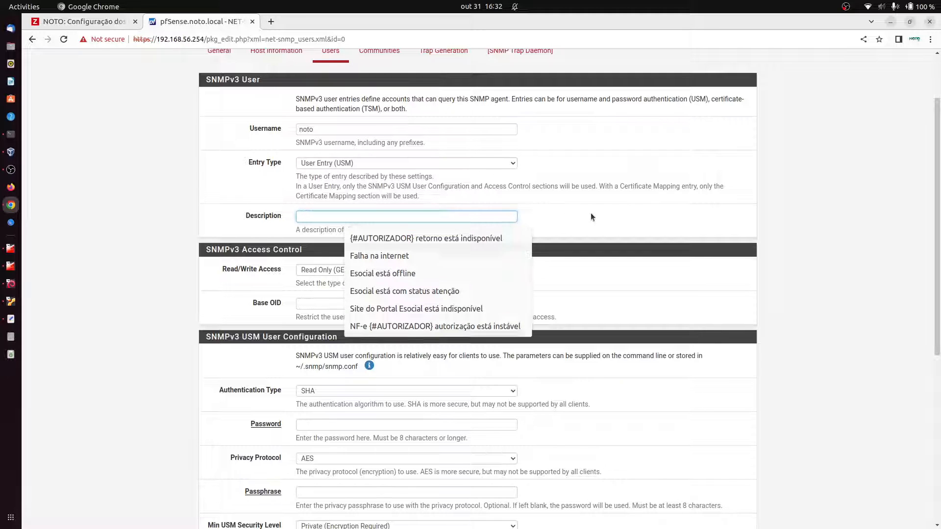
{"action": "left_click", "coordinate": [434, 206]}
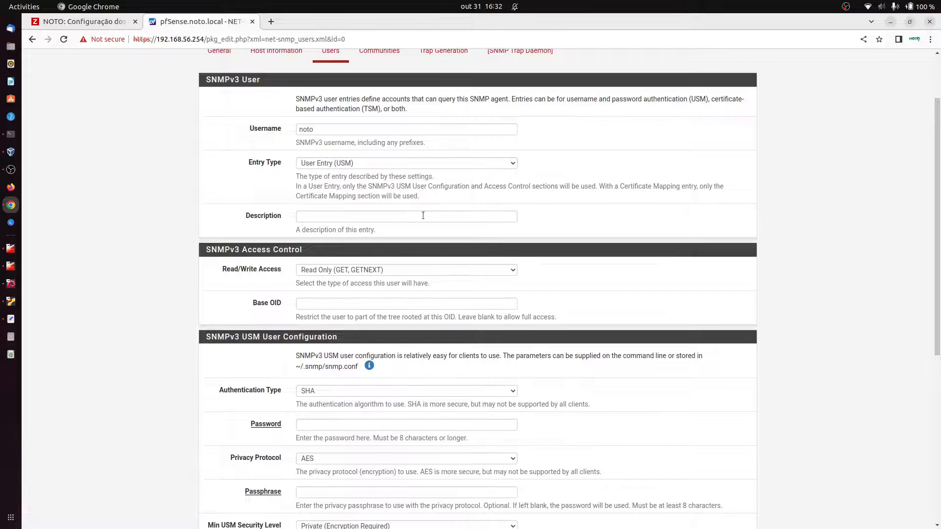
{"action": "left_click", "coordinate": [423, 216]}
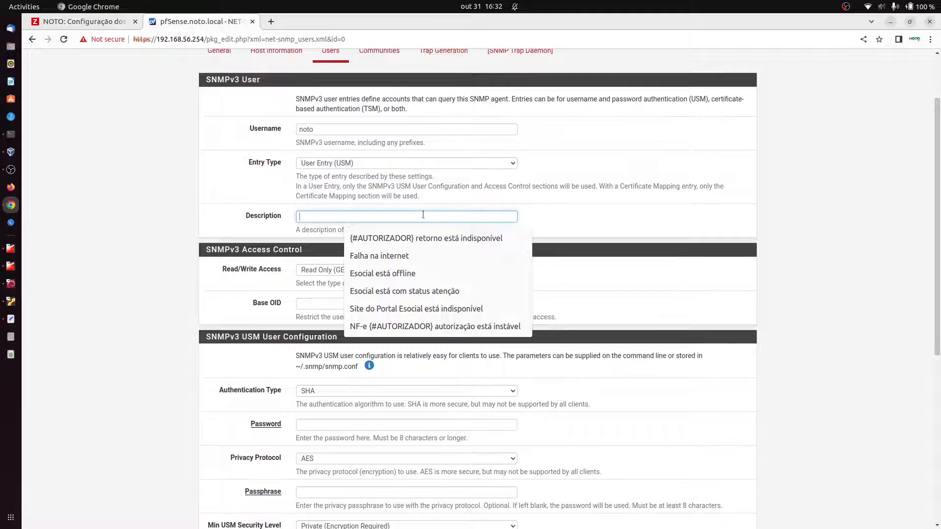
{"action": "type", "text": "Fir"}
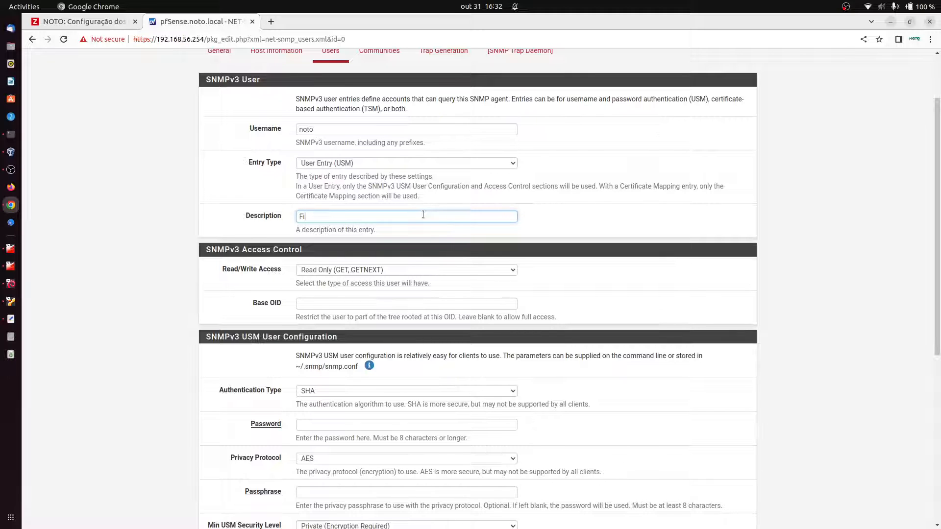
{"action": "key", "text": "BackSpace"}
{"action": "key", "text": "BackSpace"}
{"action": "type", "text": "Usuário ger"}
{"action": "type", "text": "iador SNMP"}
{"action": "left_click", "coordinate": [488, 230]}
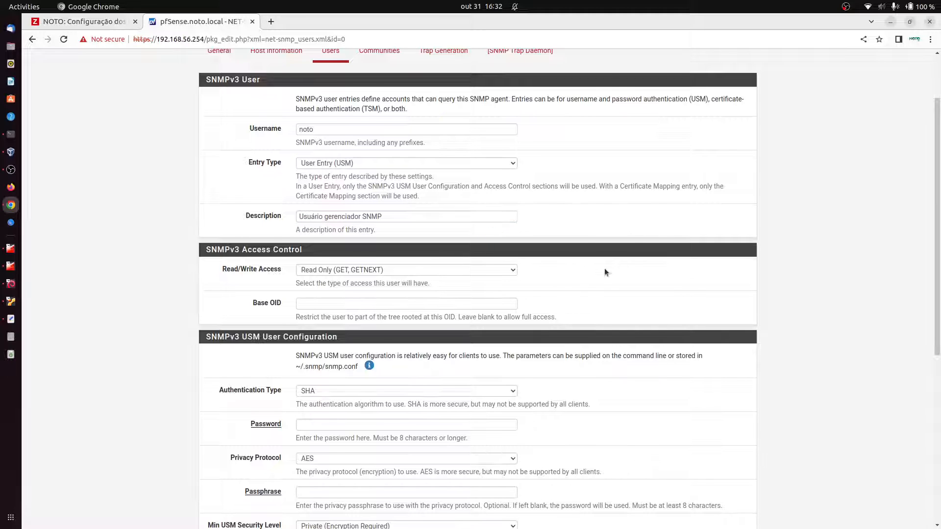
Step: Grant the user Read/Write access
{"action": "scroll", "coordinate": [606, 272], "scroll_direction": "down", "scroll_amount": 1}
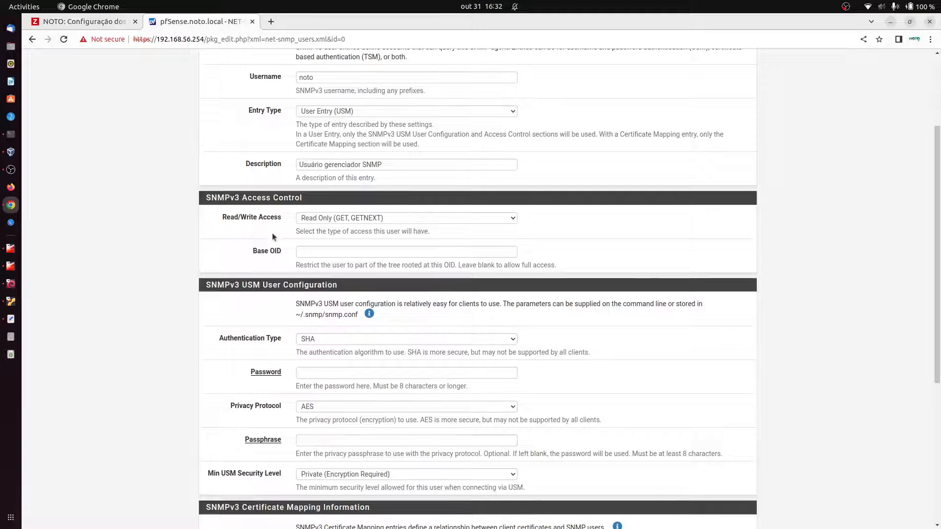
{"action": "left_click", "coordinate": [316, 220]}
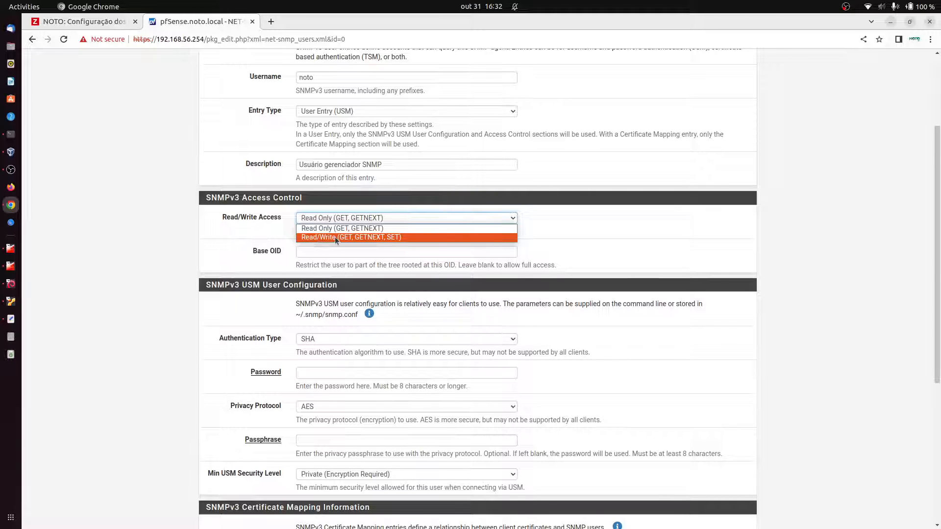
{"action": "left_click", "coordinate": [335, 237]}
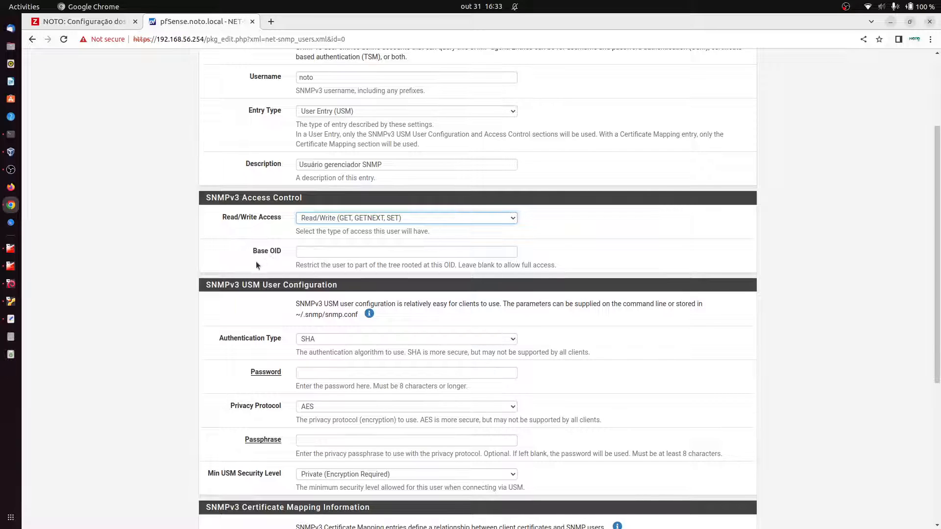
{"action": "left_click_drag", "start_coordinate": [248, 251], "coordinate": [281, 251]}
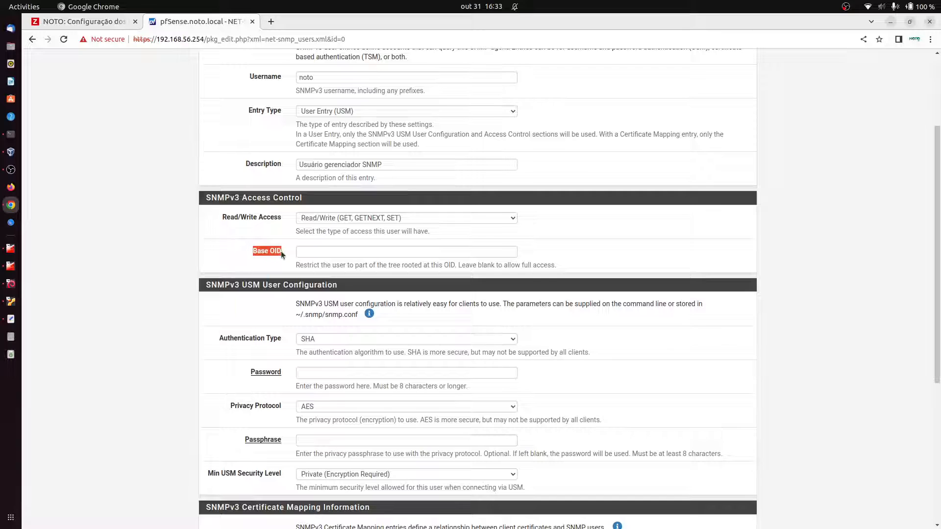
{"action": "left_click", "coordinate": [322, 253]}
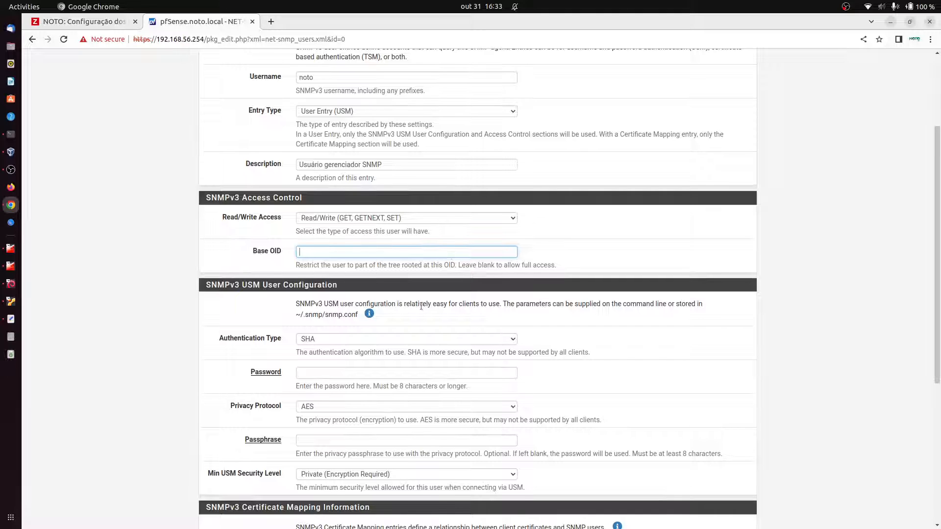
Step: Keep SHA authentication and enter the user's authentication password
{"action": "scroll", "coordinate": [421, 307], "scroll_direction": "down", "scroll_amount": 2}
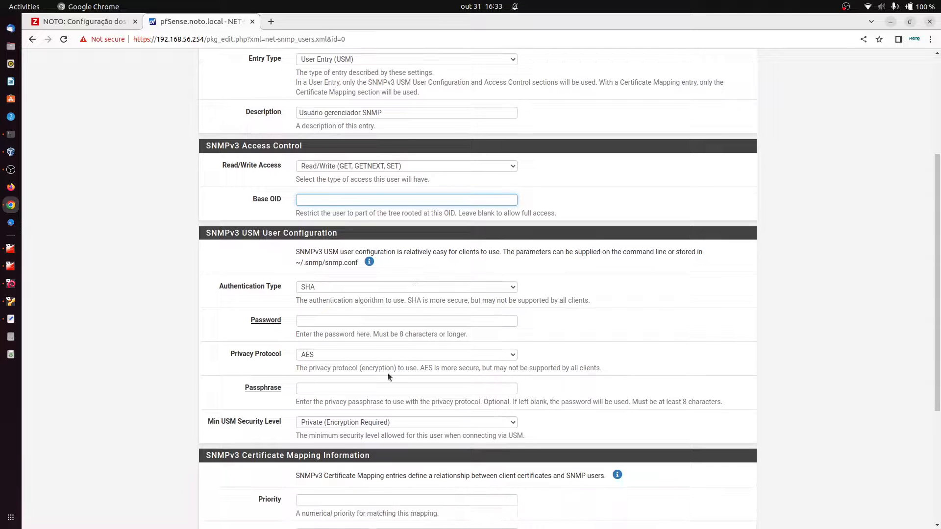
{"action": "left_click", "coordinate": [319, 289]}
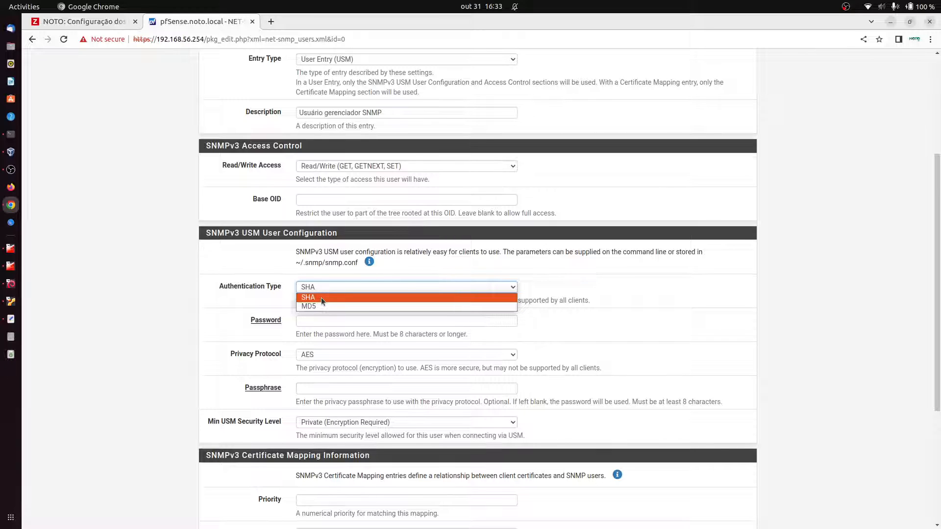
{"action": "left_click", "coordinate": [321, 298]}
{"action": "left_click", "coordinate": [330, 320]}
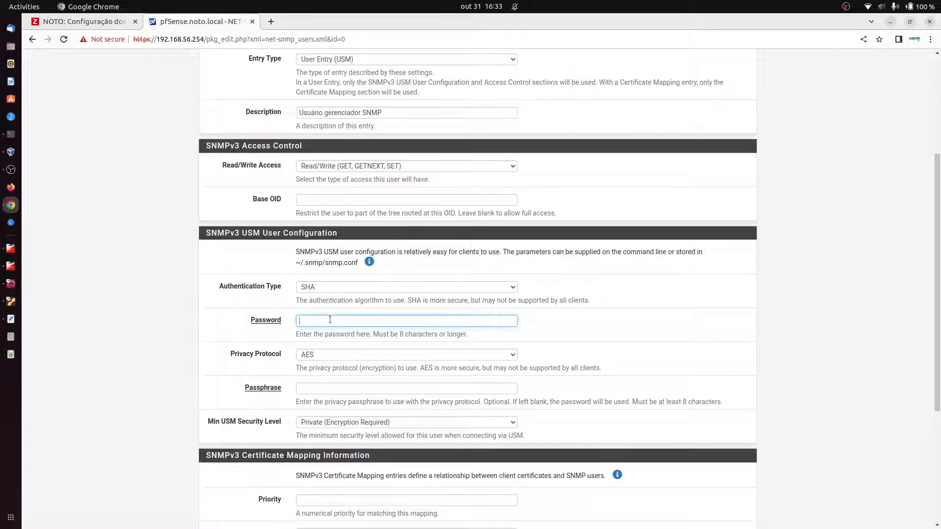
{"action": "type", "text": "••••••••••"}
{"action": "left_click", "coordinate": [315, 359]}
Step: Set the privacy protocol to AES and enter the encryption passphrase
{"action": "left_click", "coordinate": [316, 357]}
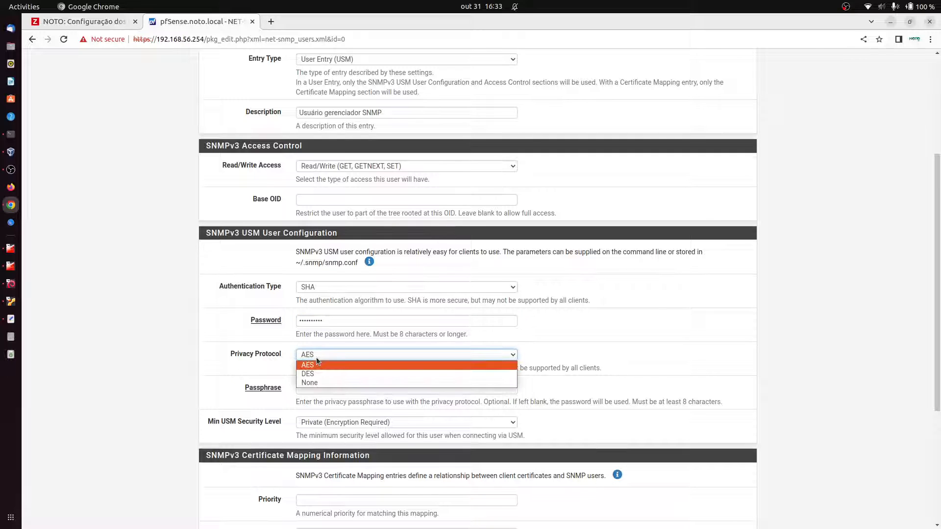
{"action": "left_click", "coordinate": [316, 357]}
{"action": "left_click", "coordinate": [316, 357]}
{"action": "left_click", "coordinate": [313, 383]}
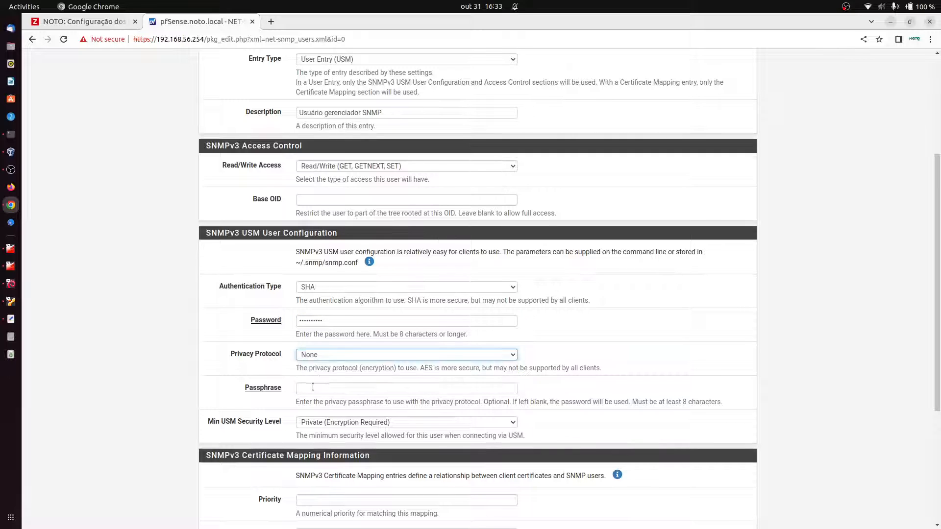
{"action": "left_click", "coordinate": [322, 358]}
{"action": "left_click", "coordinate": [321, 368]}
{"action": "left_click", "coordinate": [315, 390]}
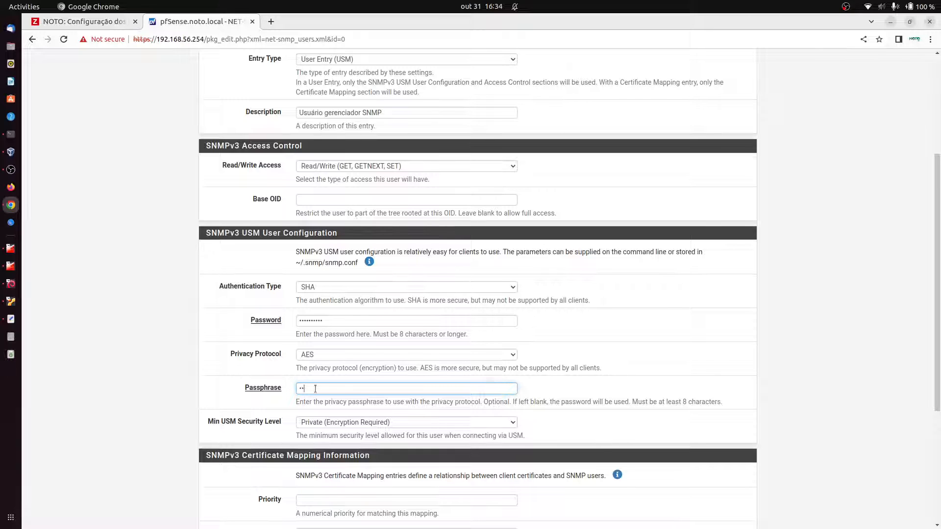
{"action": "type", "text": "**********"}
{"action": "scroll", "coordinate": [331, 403], "scroll_direction": "down", "scroll_amount": 1}
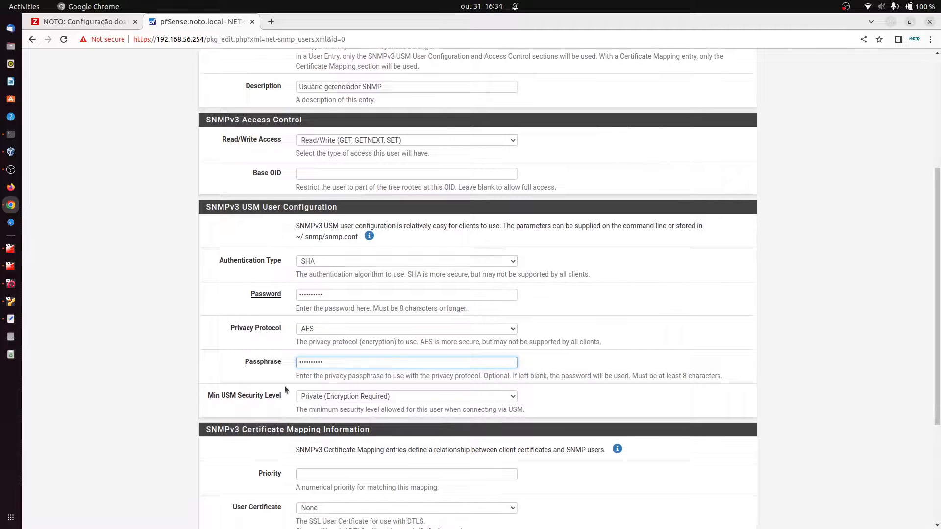
{"action": "scroll", "coordinate": [531, 387], "scroll_direction": "down", "scroll_amount": 2}
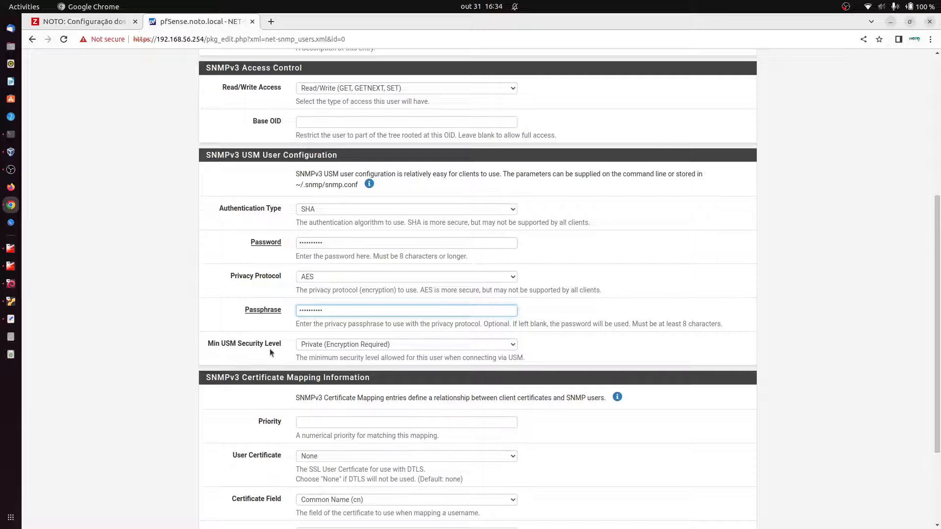
{"action": "left_click", "coordinate": [377, 345]}
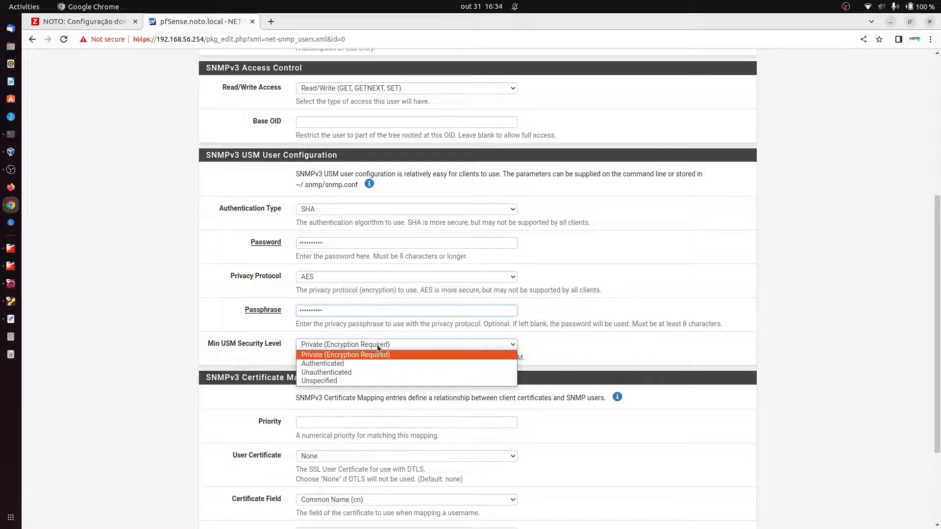
Step: Keep Private (Encryption Required) security, leave User Certificate as None, and save the user
{"action": "left_click", "coordinate": [406, 345]}
{"action": "scroll", "coordinate": [589, 420], "scroll_direction": "down", "scroll_amount": 2}
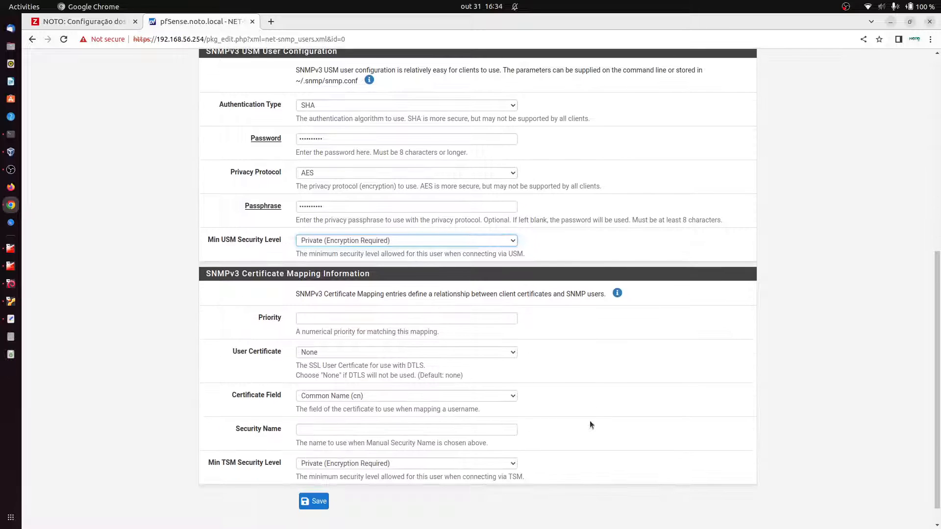
{"action": "left_click", "coordinate": [357, 241]}
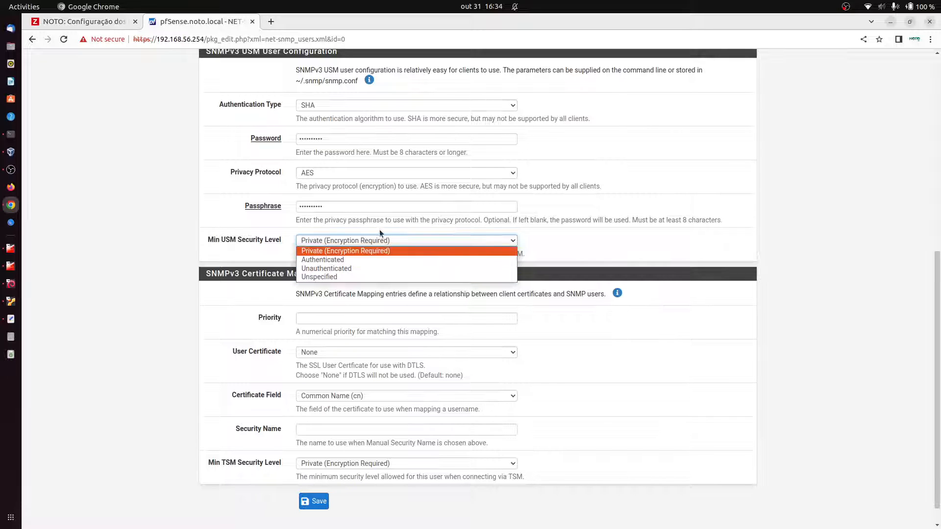
{"action": "left_click", "coordinate": [368, 251]}
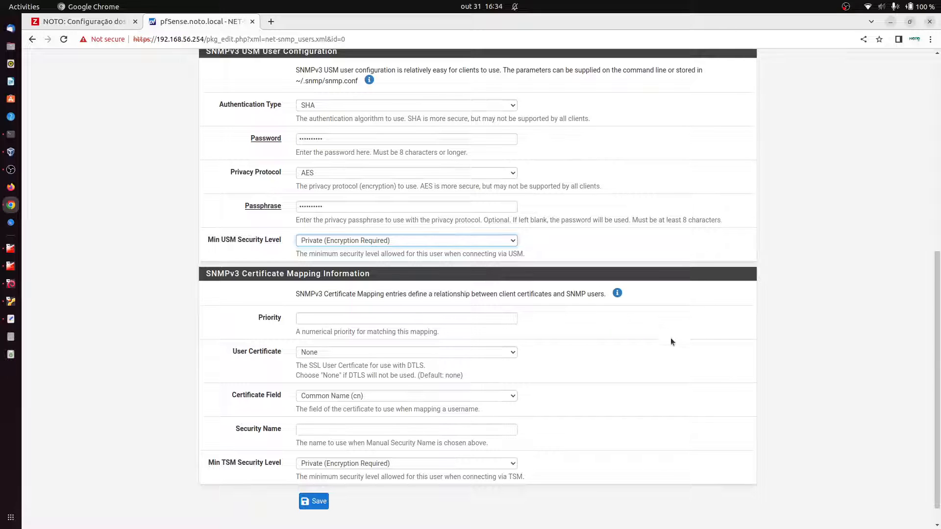
{"action": "scroll", "coordinate": [328, 311], "scroll_direction": "down", "scroll_amount": 1}
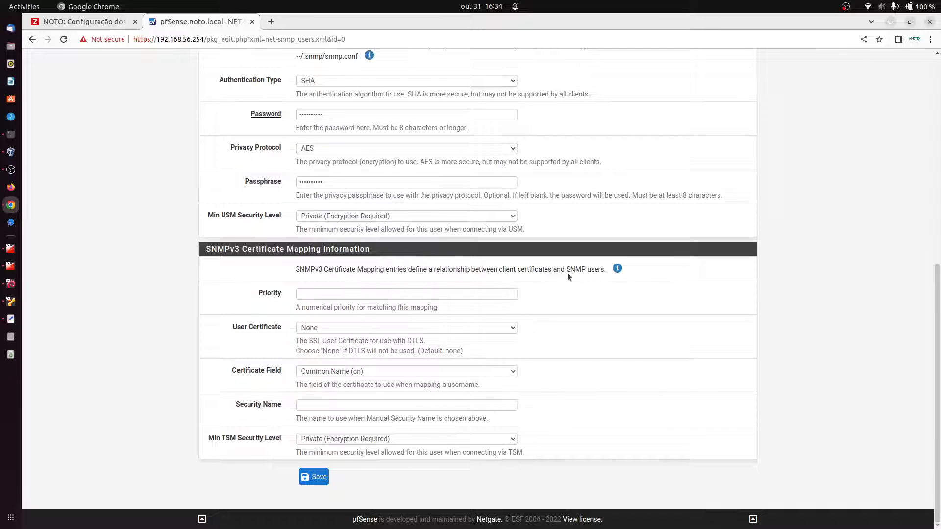
{"action": "left_click", "coordinate": [328, 328]}
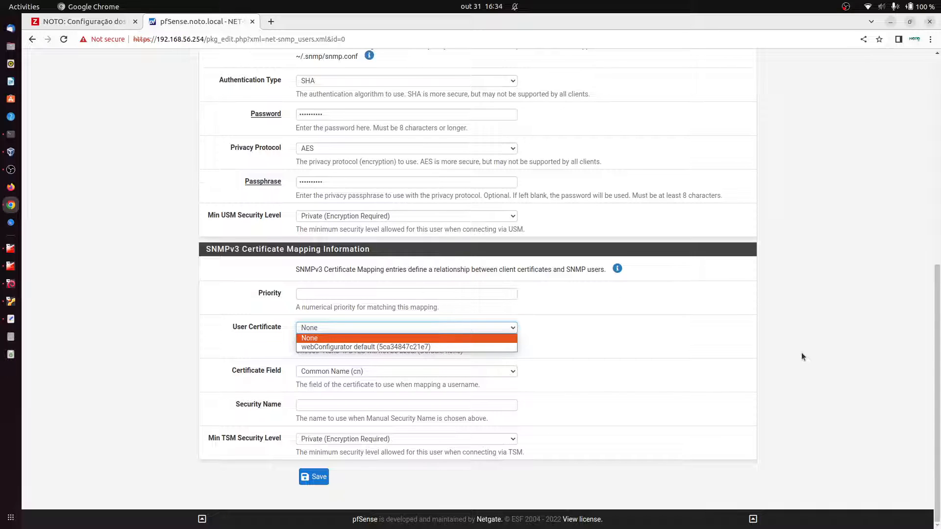
{"action": "left_click", "coordinate": [789, 359]}
{"action": "scroll", "coordinate": [395, 418], "scroll_direction": "up", "scroll_amount": 5}
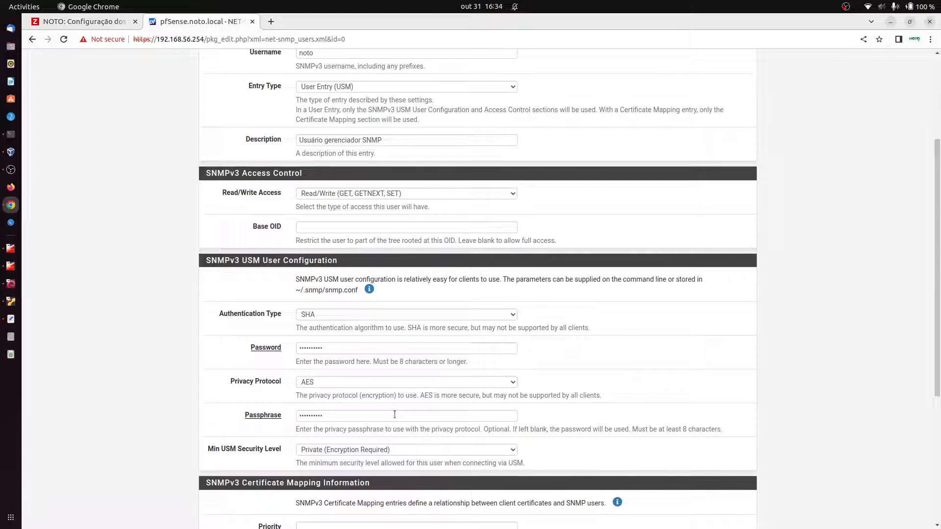
{"action": "scroll", "coordinate": [395, 413], "scroll_direction": "up", "scroll_amount": 3}
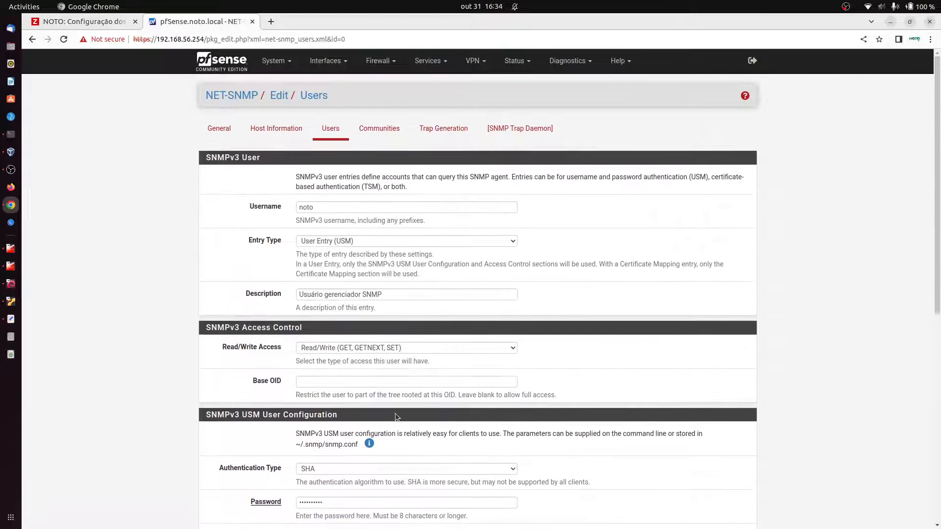
{"action": "scroll", "coordinate": [395, 414], "scroll_direction": "down", "scroll_amount": 2}
{"action": "scroll", "coordinate": [377, 433], "scroll_direction": "down", "scroll_amount": 6}
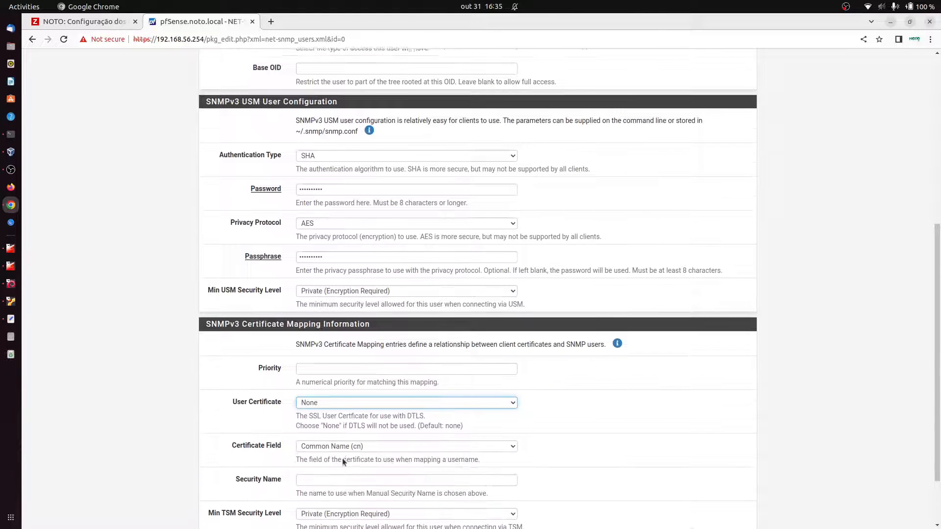
{"action": "left_click", "coordinate": [319, 479]}
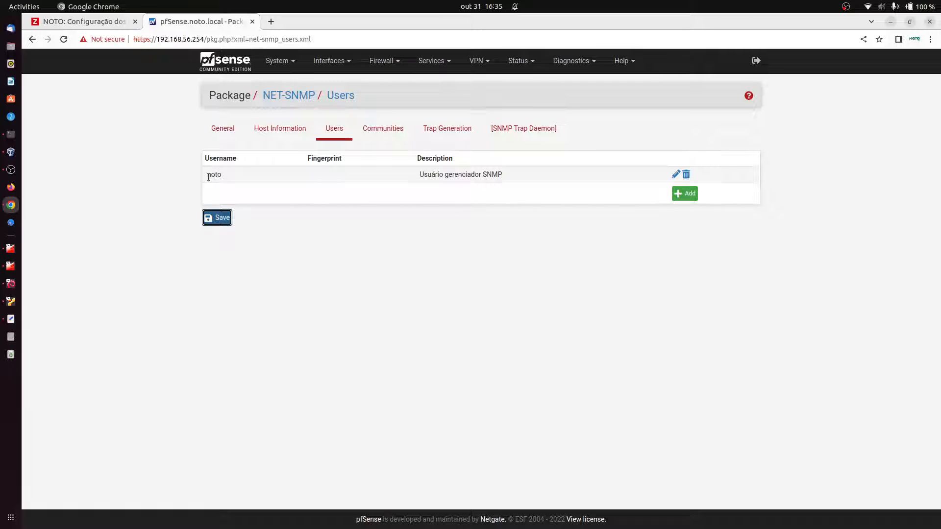
Step: Look over the empty Communities list and the General NET-SNMP settings
{"action": "left_click", "coordinate": [392, 130]}
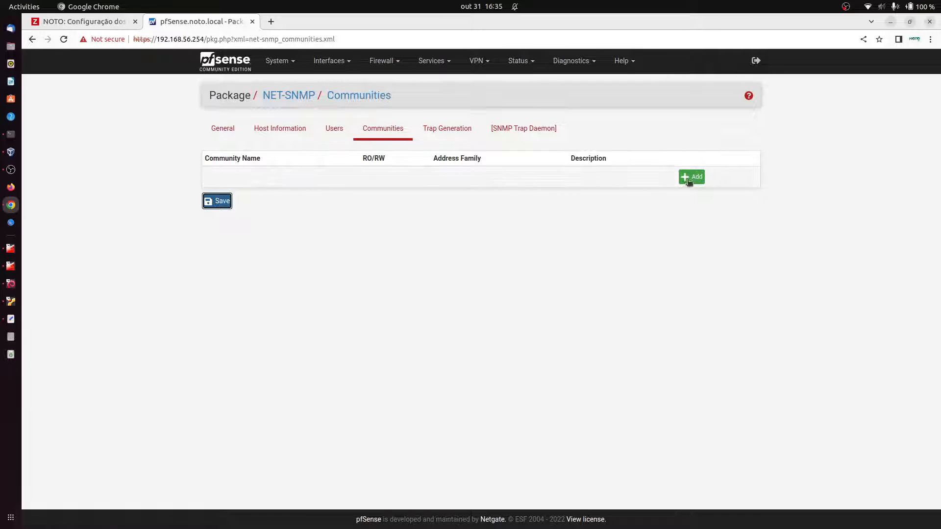
{"action": "left_click", "coordinate": [690, 177]}
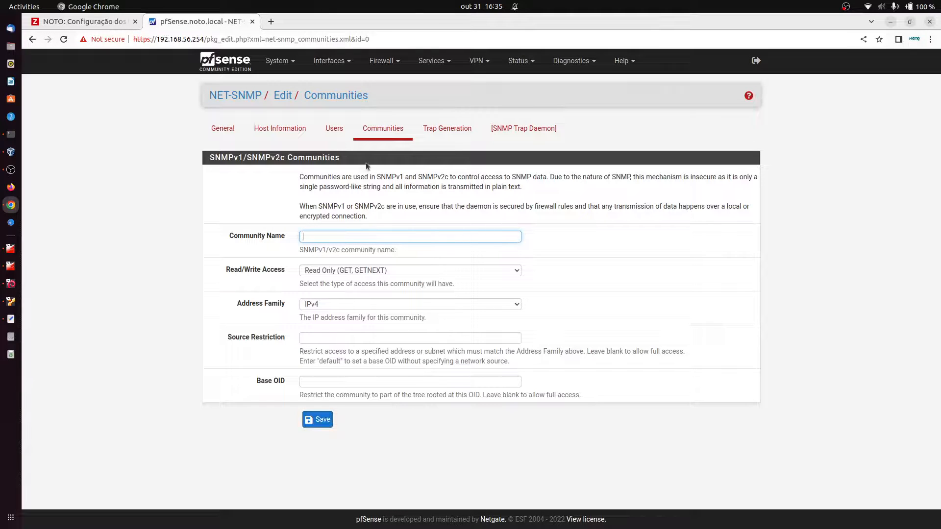
{"action": "left_click", "coordinate": [332, 139]}
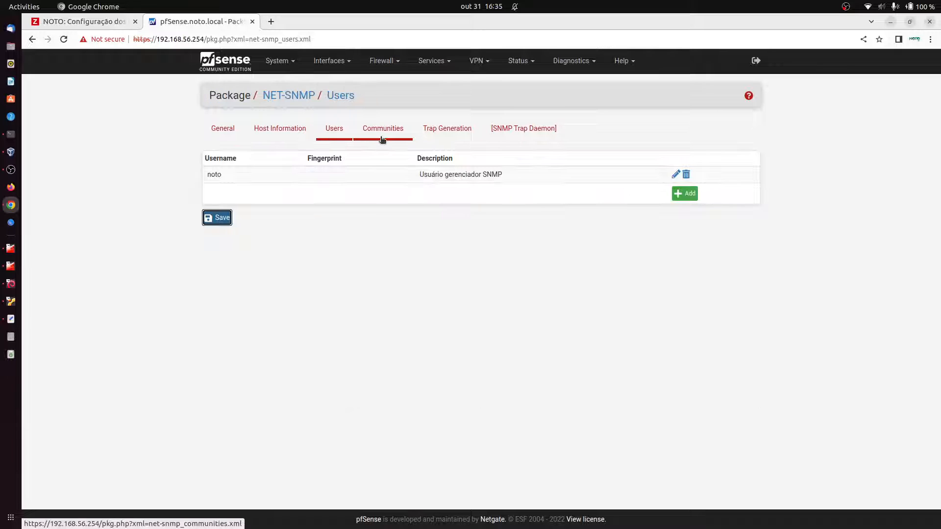
{"action": "left_click", "coordinate": [382, 139]}
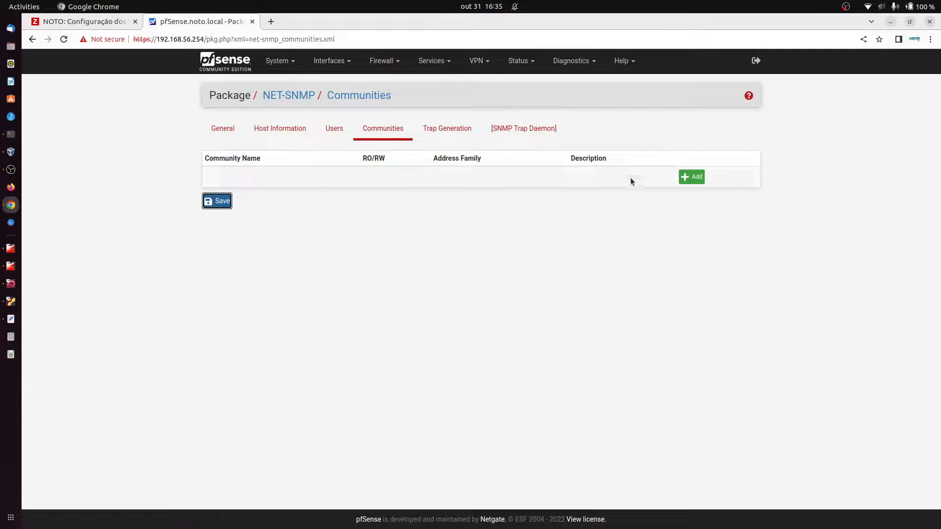
{"action": "left_click", "coordinate": [335, 134]}
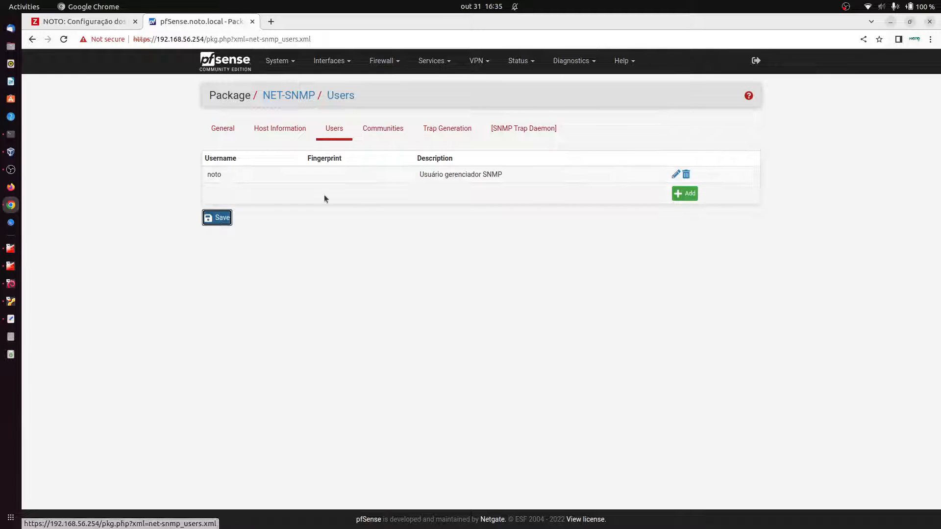
{"action": "left_click", "coordinate": [222, 131]}
{"action": "scroll", "coordinate": [395, 318], "scroll_direction": "down", "scroll_amount": 1}
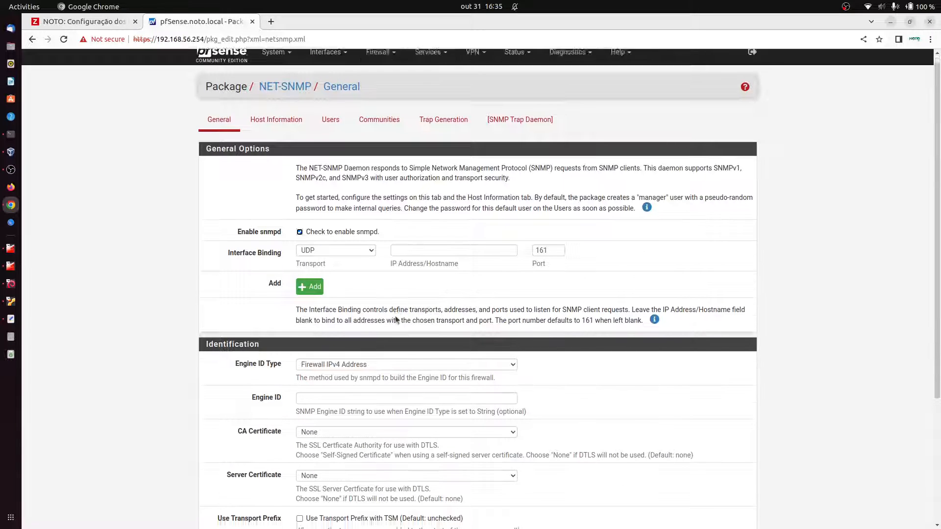
{"action": "scroll", "coordinate": [395, 315], "scroll_direction": "down", "scroll_amount": 3}
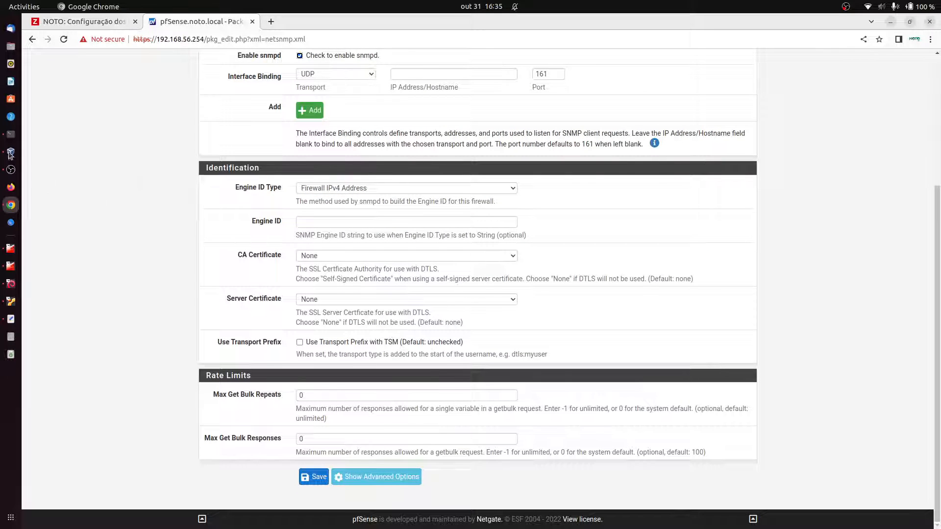
{"action": "left_click", "coordinate": [11, 134]}
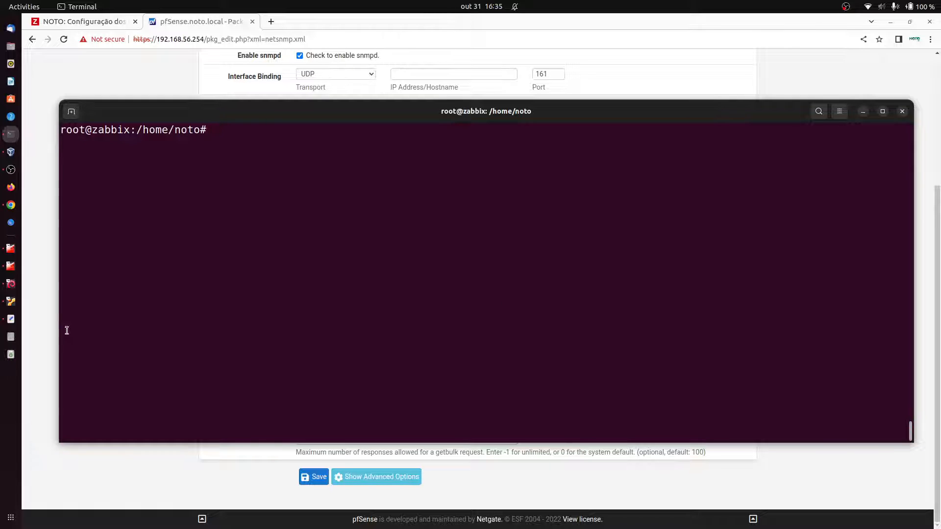
Step: Start an snmpwalk -v3 command with the SNMP user and AuthPriv security level
{"action": "left_click", "coordinate": [11, 320]}
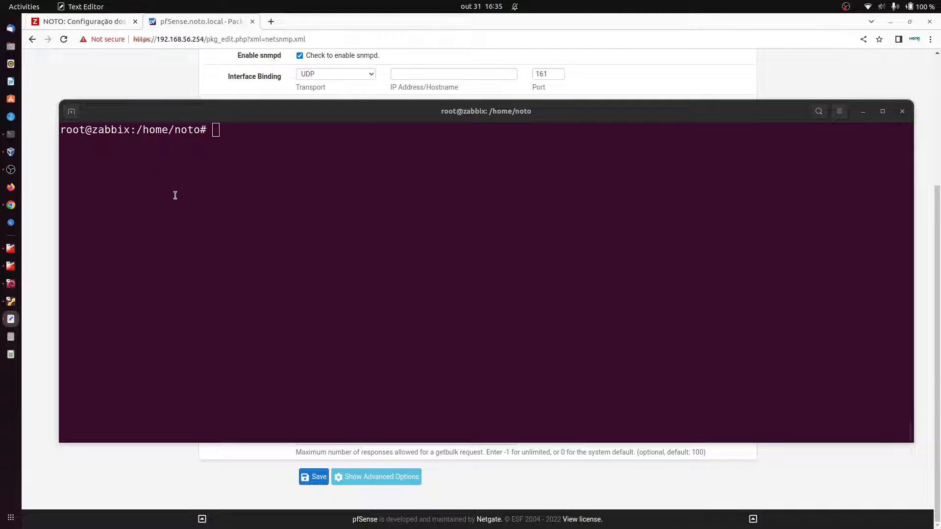
{"action": "left_click", "coordinate": [218, 186]}
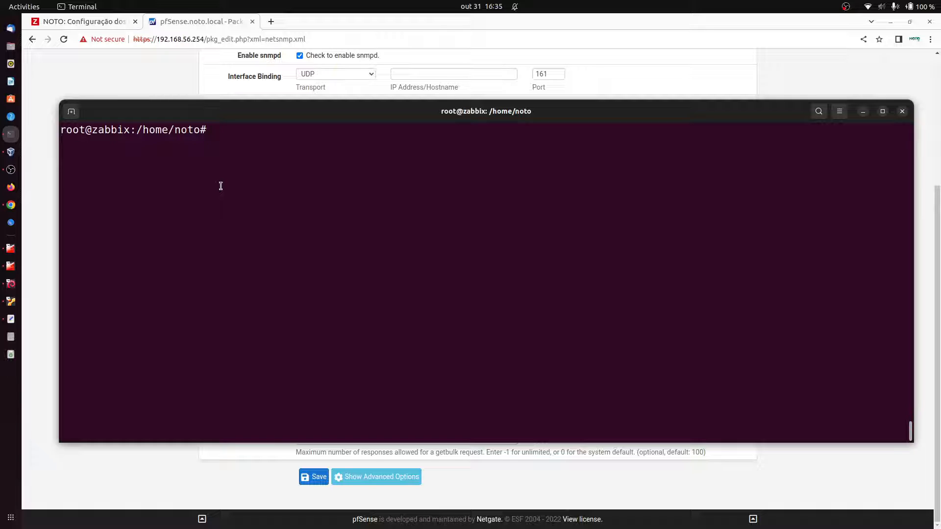
{"action": "type", "text": "snmpesa"}
{"action": "key", "text": "BackSpace"}
{"action": "key", "text": "BackSpace"}
{"action": "key", "text": "BackSpace"}
{"action": "type", "text": "walk"}
{"action": "key", "text": "BackSpace"}
{"action": "key", "text": "BackSpace"}
{"action": "key", "text": "BackSpace"}
{"action": "key", "text": "BackSpace"}
{"action": "key", "text": "BackSpace"}
{"action": "key", "text": "BackSpace"}
{"action": "key", "text": "BackSpace"}
{"action": "key", "text": "BackSpace"}
{"action": "key", "text": "BackSpace"}
{"action": "type", "text": "apt install snmp"}
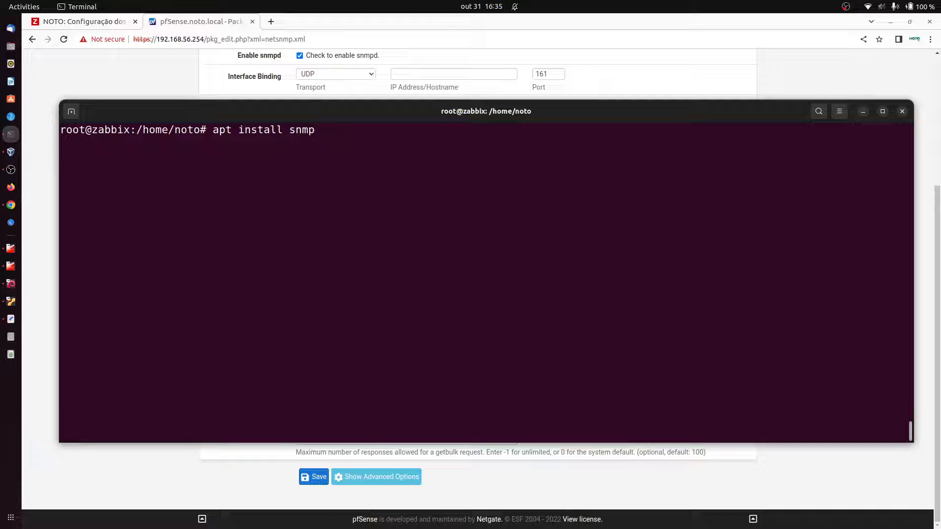
{"action": "key", "text": "BackSpace"}
{"action": "key", "text": "BackSpace"}
{"action": "key", "text": "BackSpace"}
{"action": "key", "text": "BackSpace"}
{"action": "key", "text": "BackSpace"}
{"action": "key", "text": "BackSpace"}
{"action": "key", "text": "BackSpace"}
{"action": "key", "text": "BackSpace"}
{"action": "key", "text": "BackSpace"}
{"action": "key", "text": "BackSpace"}
{"action": "key", "text": "BackSpace"}
{"action": "key", "text": "BackSpace"}
{"action": "key", "text": "BackSpace"}
{"action": "key", "text": "BackSpace"}
{"action": "key", "text": "BackSpace"}
{"action": "key", "text": "BackSpace"}
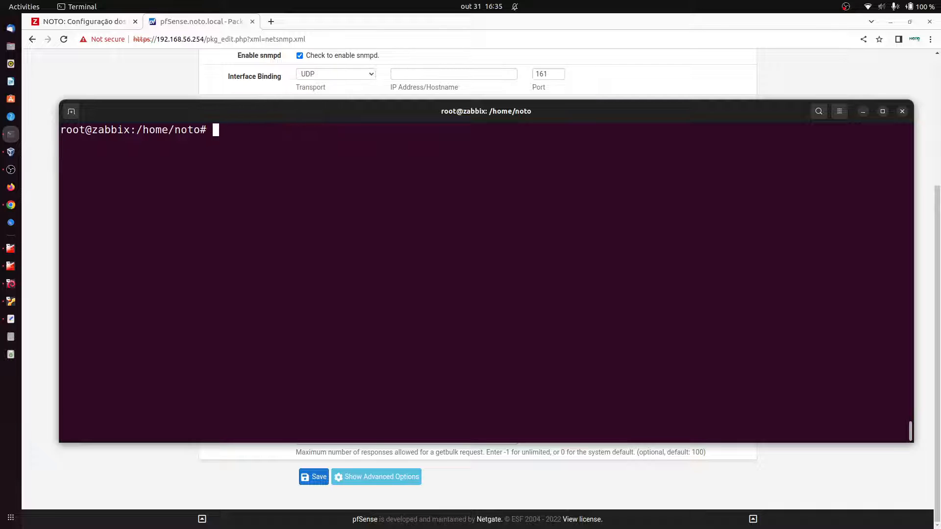
{"action": "type", "text": "snmpwalk -v3 -"}
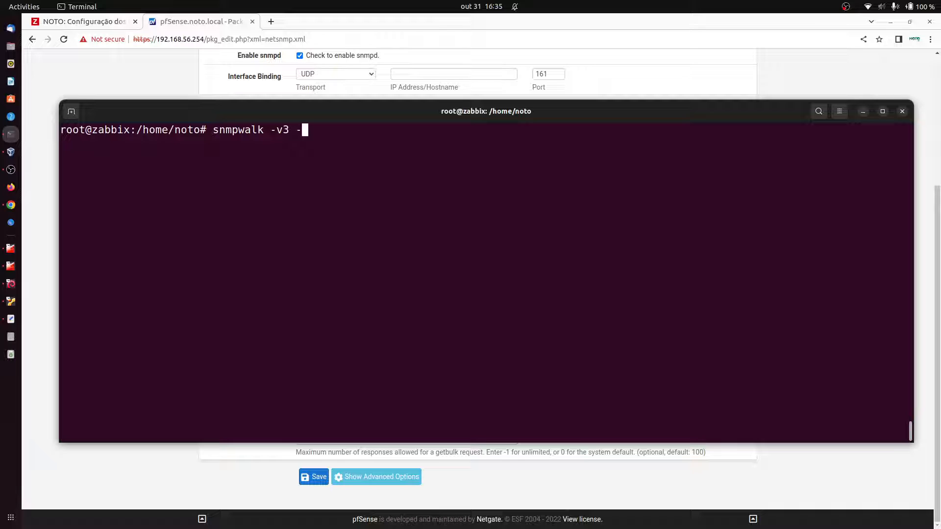
{"action": "type", "text": "u noto -l Auth"}
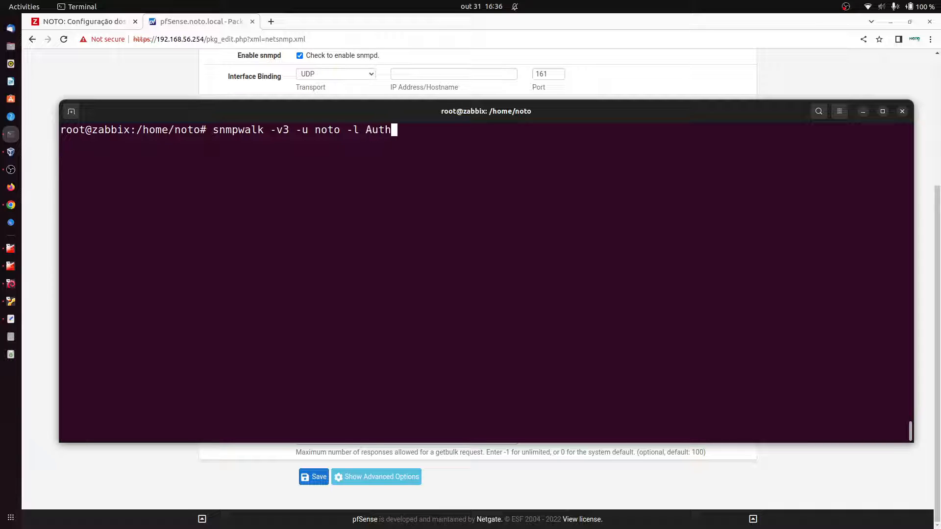
{"action": "type", "text": "Priv"}
Step: Reopen the SNMPv3 user in pfSense to confirm AES is its privacy protocol
{"action": "left_click_drag", "start_coordinate": [731, 115], "coordinate": [719, 313]}
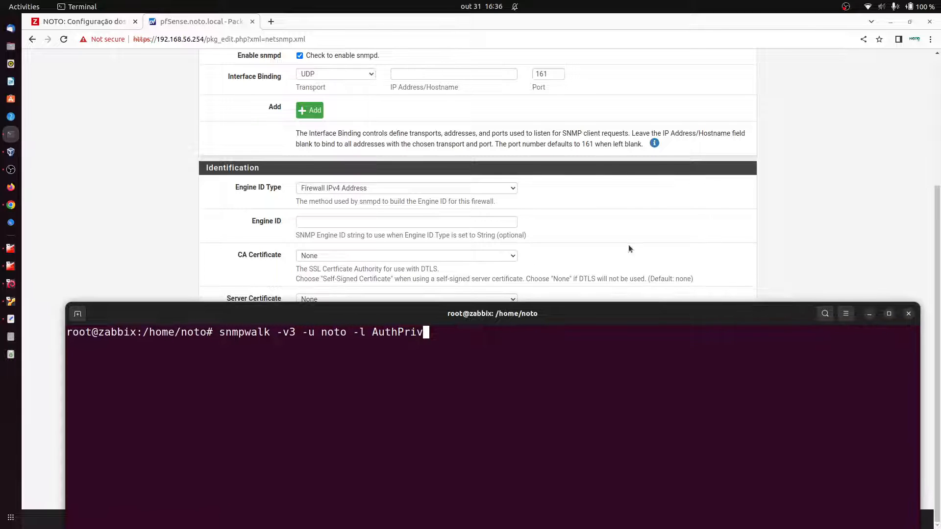
{"action": "scroll", "coordinate": [604, 195], "scroll_direction": "up", "scroll_amount": 4}
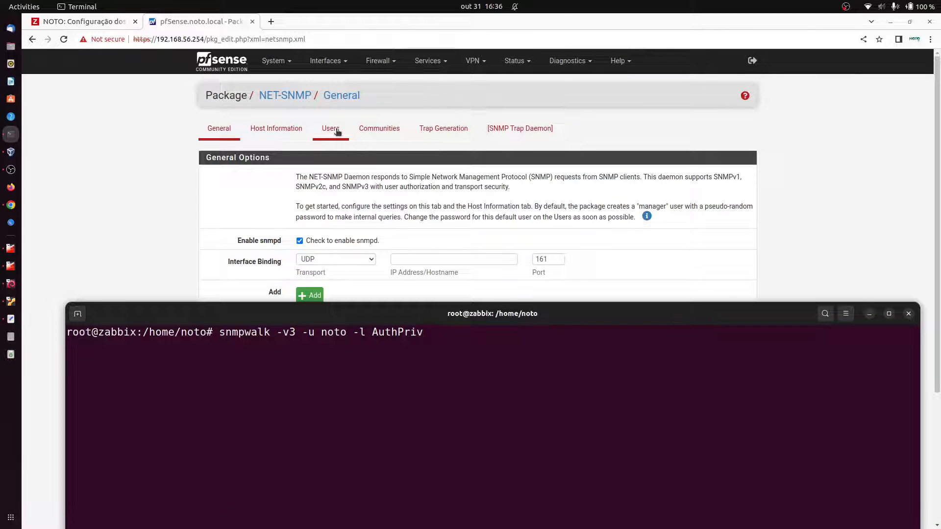
{"action": "left_click", "coordinate": [338, 137]}
{"action": "left_click", "coordinate": [675, 174]}
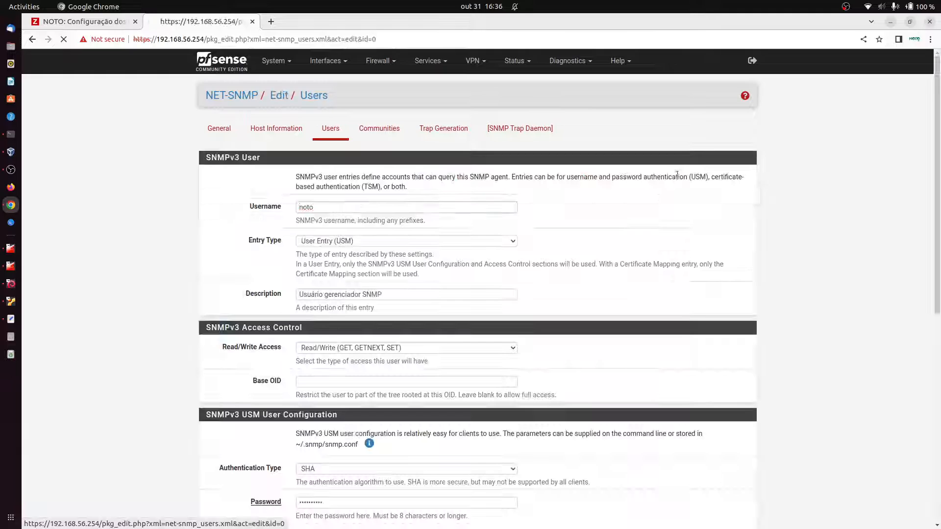
{"action": "scroll", "coordinate": [426, 366], "scroll_direction": "down", "scroll_amount": 1}
{"action": "scroll", "coordinate": [426, 366], "scroll_direction": "down", "scroll_amount": 3}
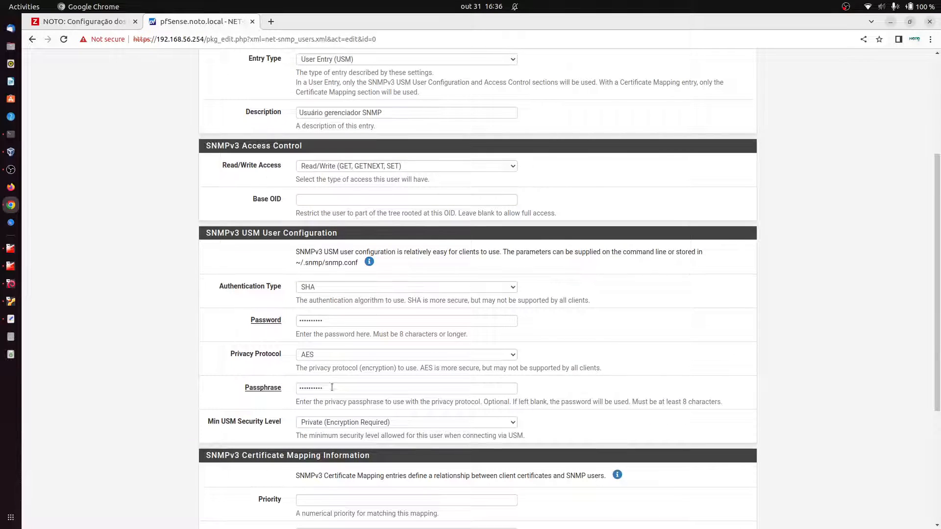
{"action": "left_click", "coordinate": [337, 359]}
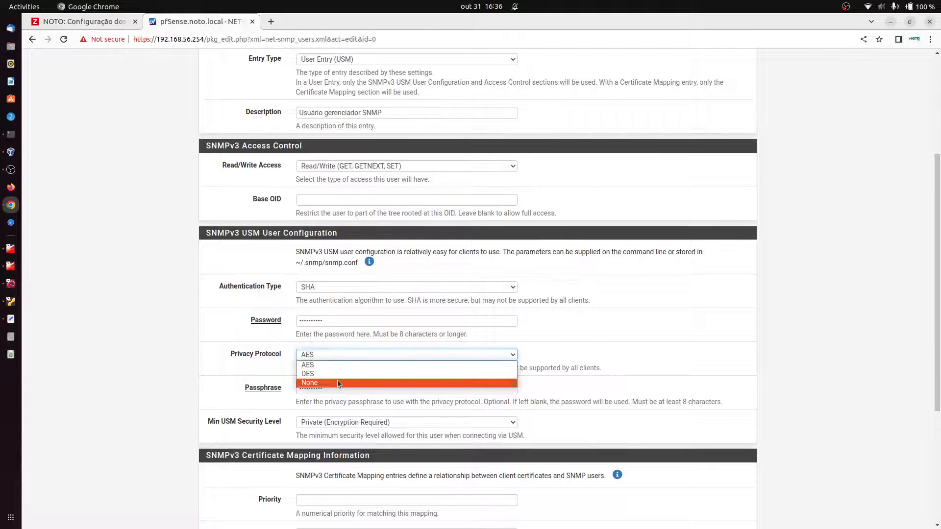
{"action": "left_click", "coordinate": [330, 364]}
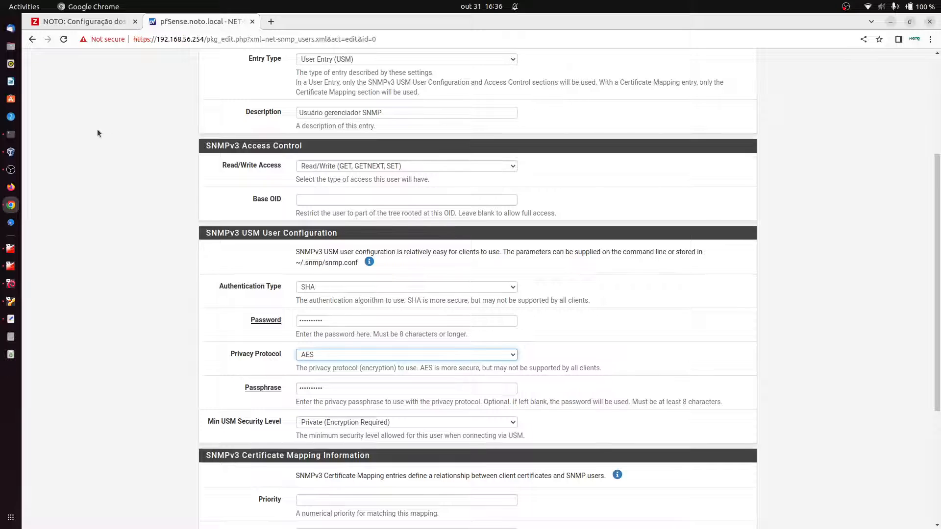
Step: Finish the command with -a SHA, the auth password, -x AES, the passphrase, and 192.168.99.1
{"action": "left_click", "coordinate": [11, 133]}
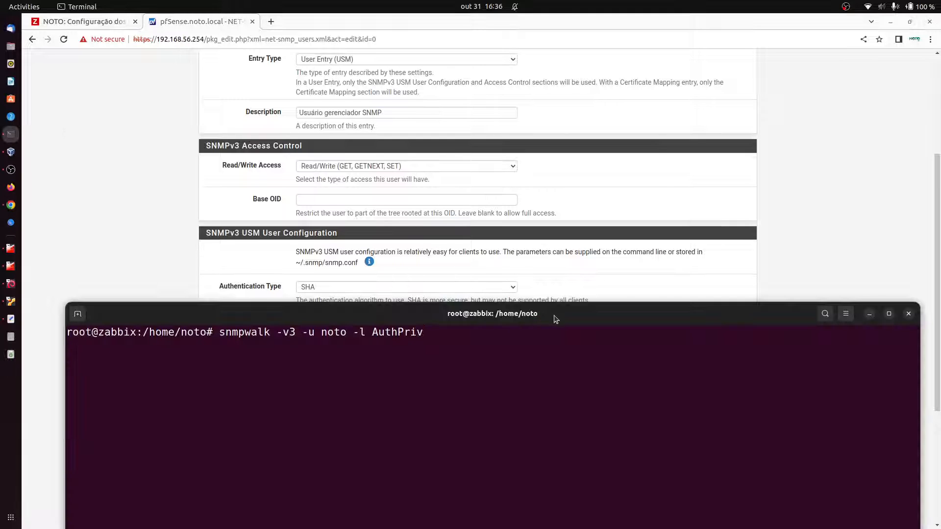
{"action": "left_click_drag", "start_coordinate": [555, 319], "coordinate": [588, 112]}
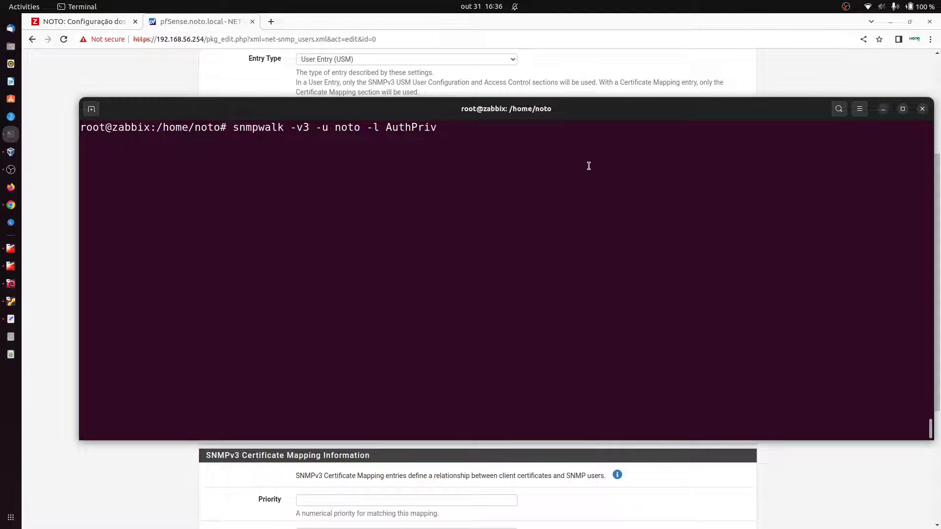
{"action": "type", "text": "-a SHA"}
{"action": "left_click_drag", "start_coordinate": [552, 109], "coordinate": [538, 123]}
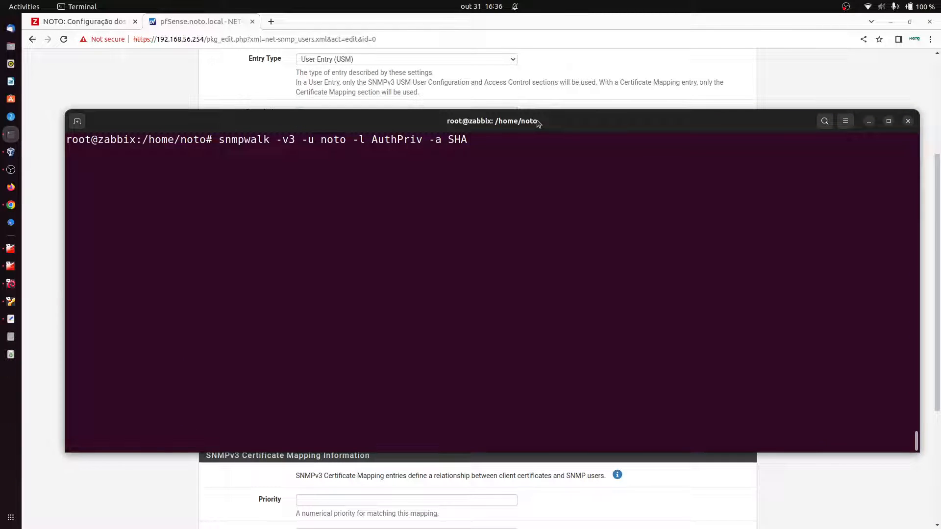
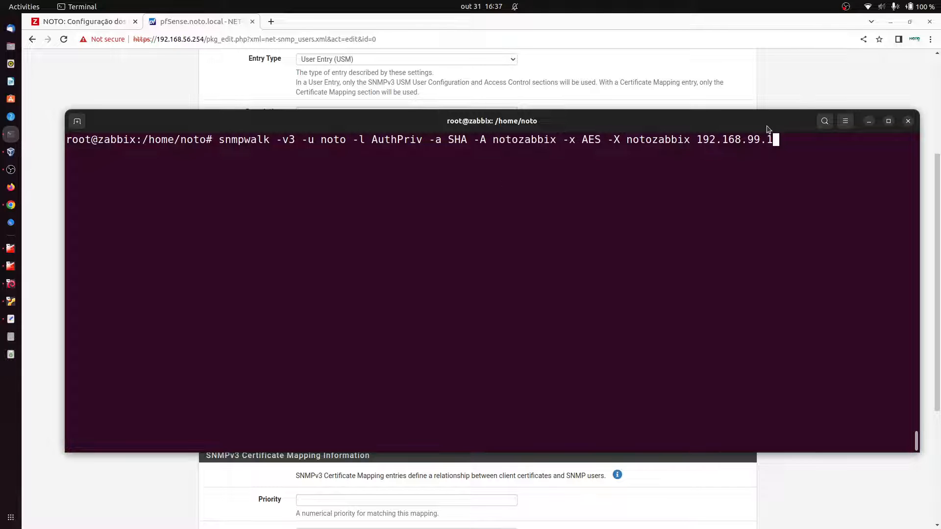
{"action": "double_click", "coordinate": [720, 140]}
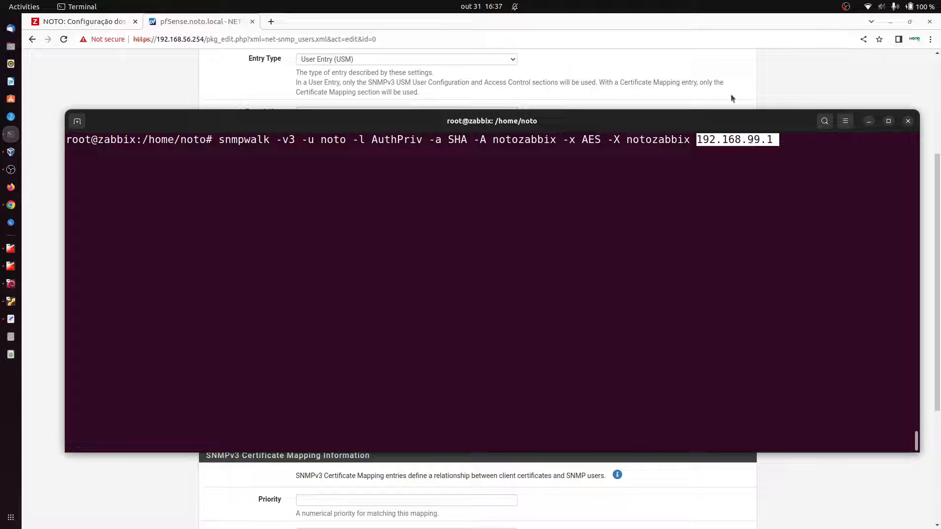
{"action": "left_click", "coordinate": [784, 72]}
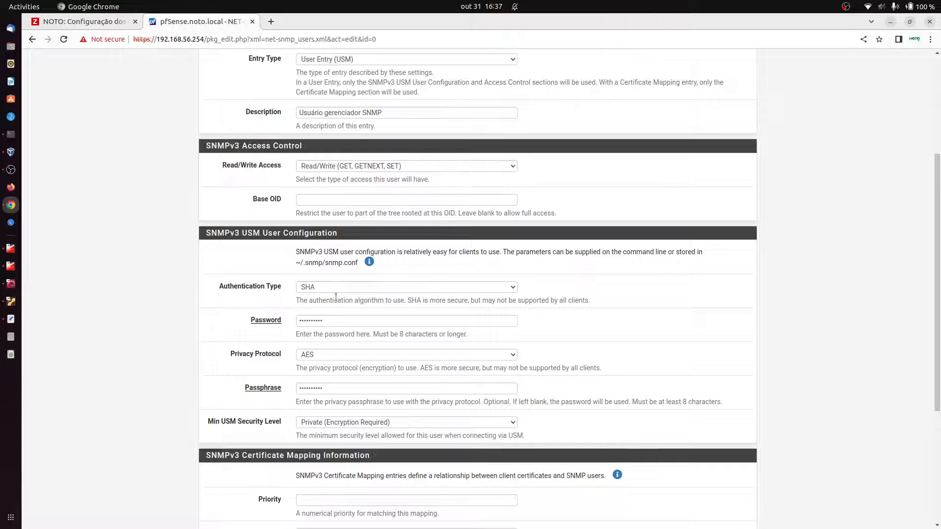
Step: Inspect the user's Password and Passphrase fields in the pfSense form
{"action": "double_click", "coordinate": [311, 320]}
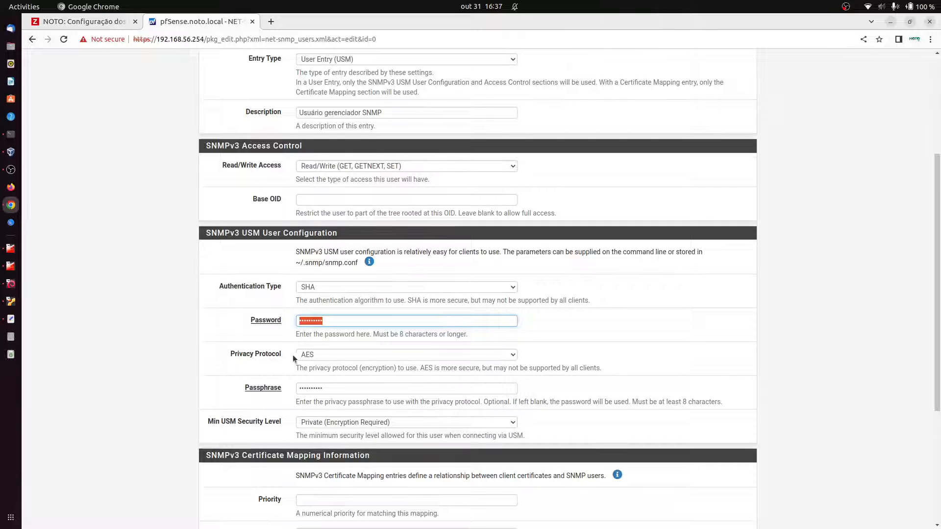
{"action": "double_click", "coordinate": [312, 388]}
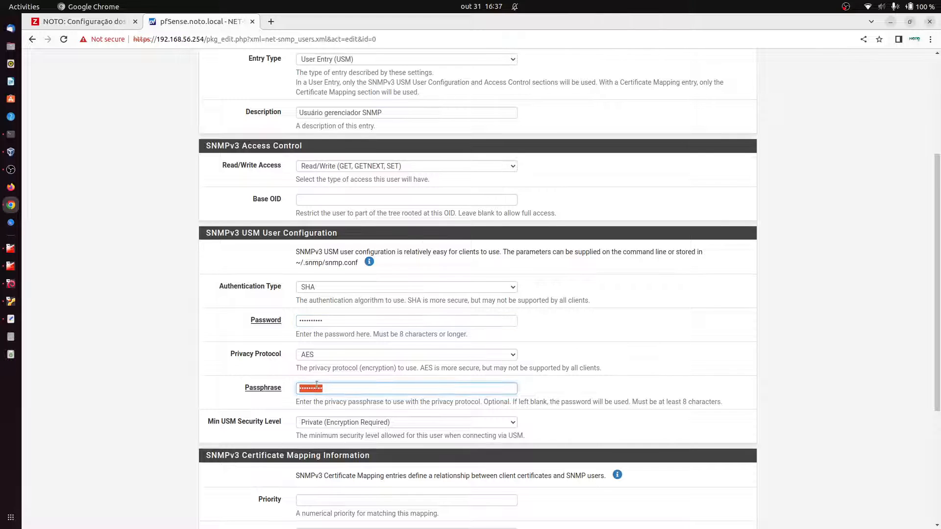
{"action": "left_click", "coordinate": [9, 136]}
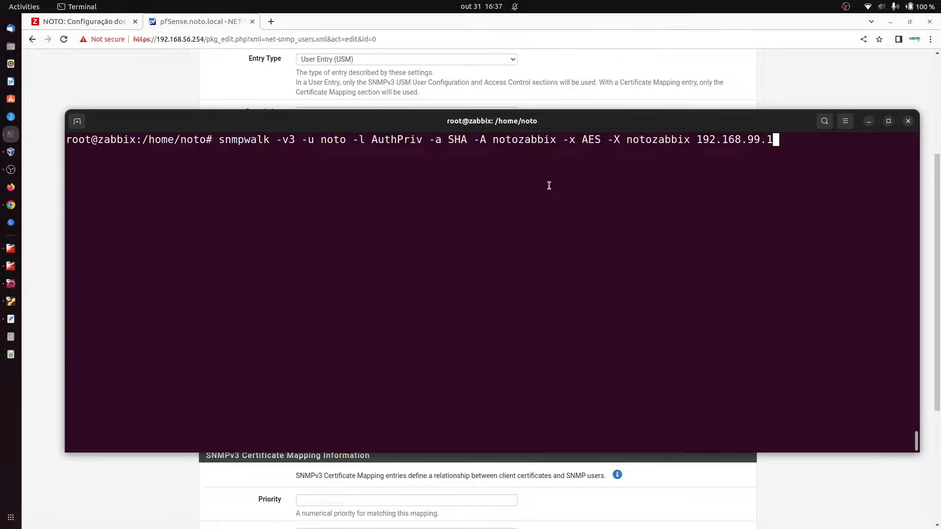
Step: Highlight the user, AuthPriv, SHA and AES options in the snmpwalk command
{"action": "double_click", "coordinate": [586, 140]}
{"action": "left_click_drag", "start_coordinate": [307, 141], "coordinate": [385, 144]}
{"action": "left_click", "coordinate": [385, 144]}
{"action": "left_click_drag", "start_coordinate": [435, 141], "coordinate": [447, 142]}
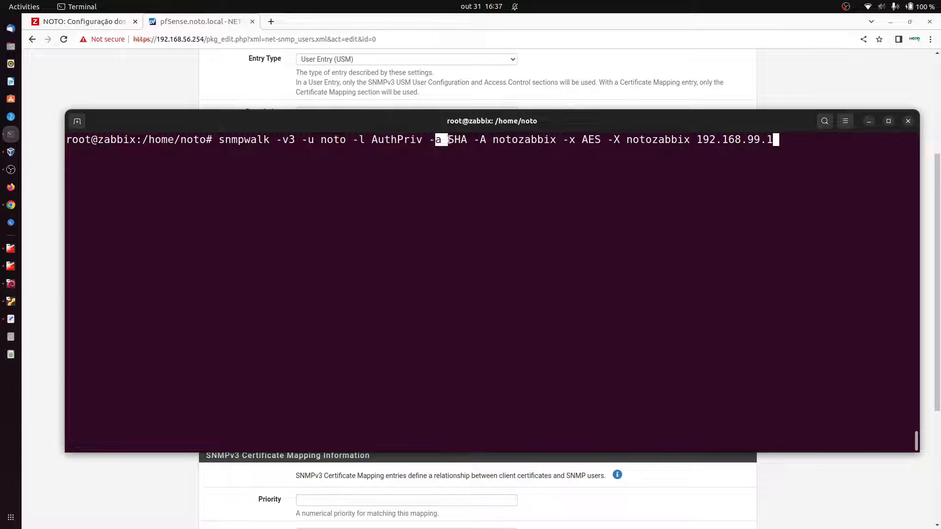
{"action": "double_click", "coordinate": [378, 139]}
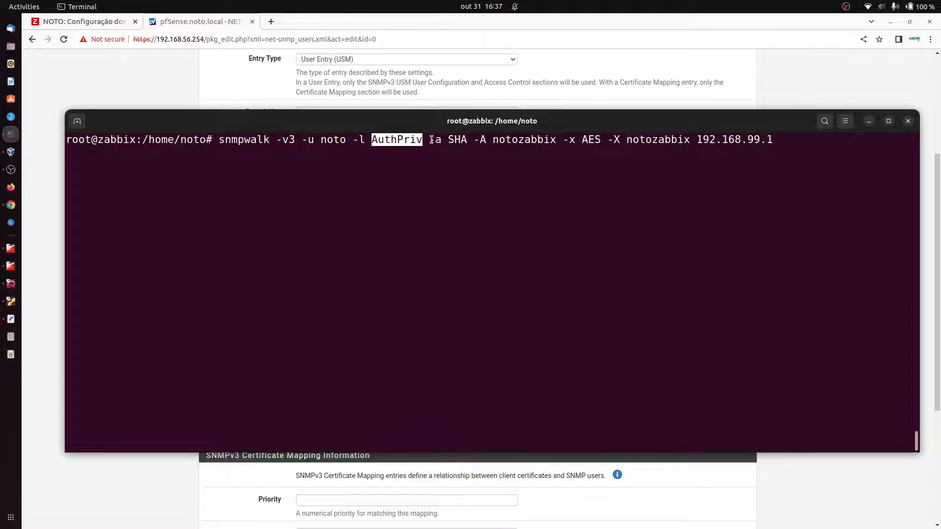
{"action": "left_click_drag", "start_coordinate": [430, 140], "coordinate": [561, 140]}
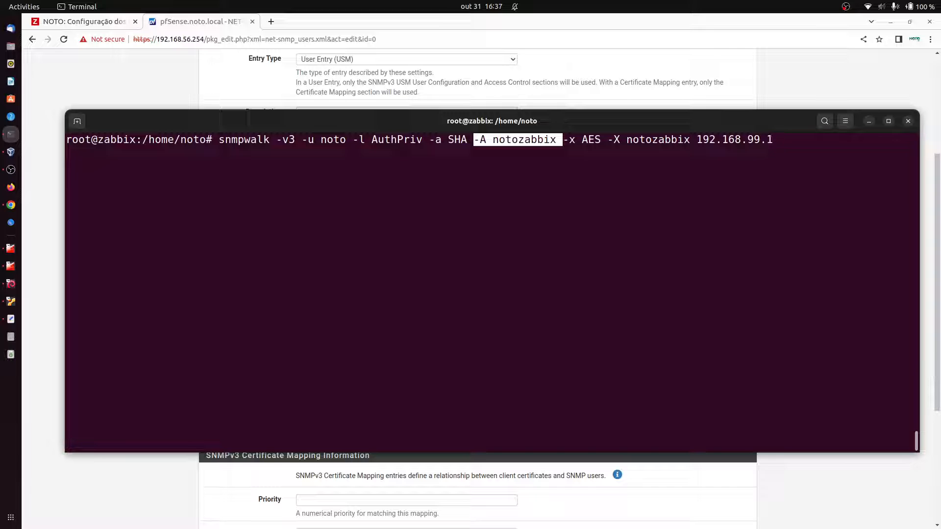
{"action": "key", "text": "alt+Tab"}
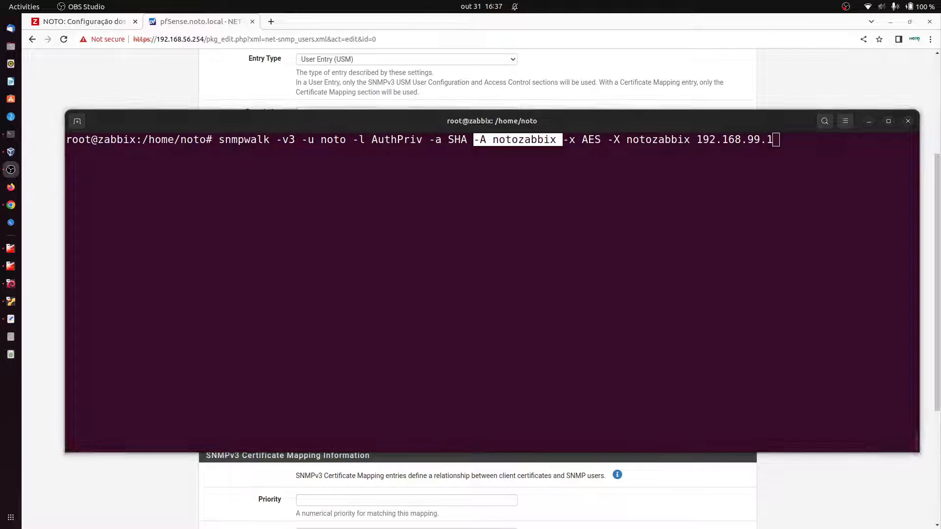
Step: Run the SNMPv3 snmpwalk of 192.168.99.1 twice and confirm it returns data
{"action": "left_click", "coordinate": [530, 205]}
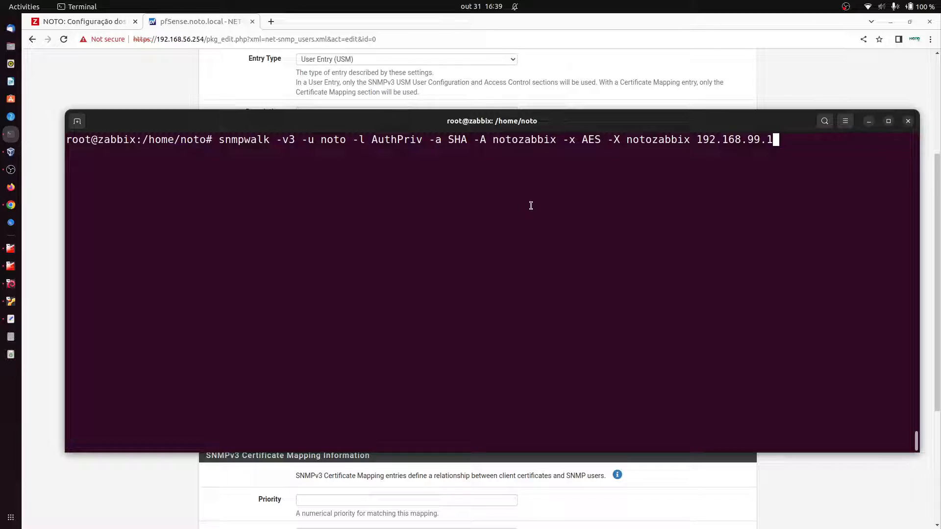
{"action": "key", "text": "Return"}
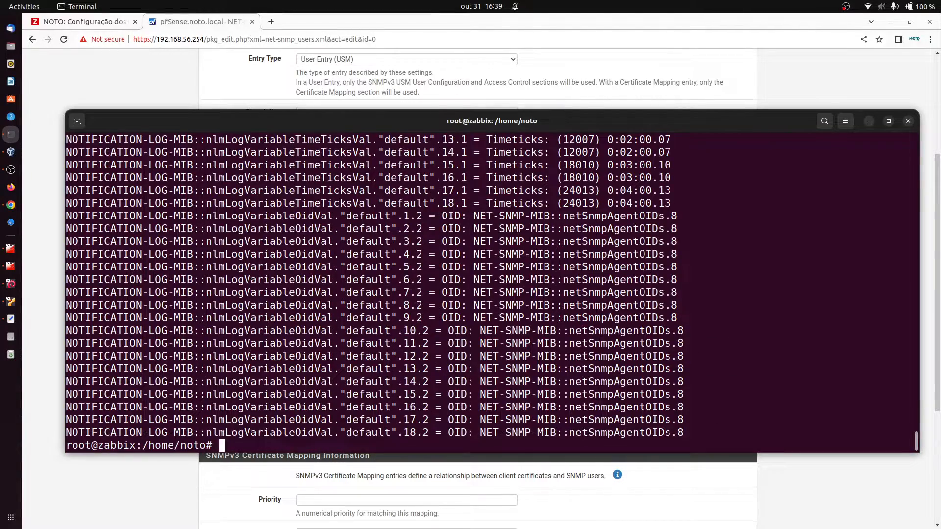
{"action": "key", "text": "ctrl+l"}
{"action": "key", "text": "Up"}
{"action": "key", "text": "Return"}
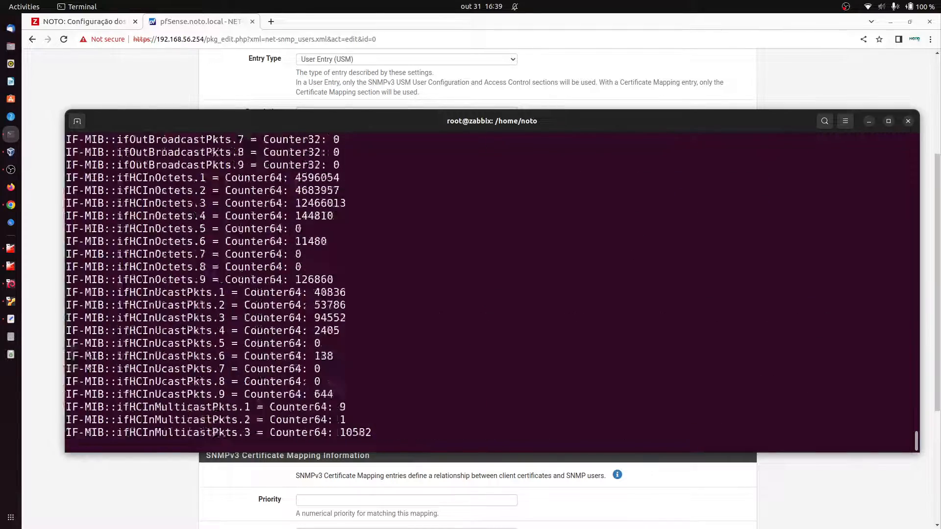
{"action": "key", "text": "ctrl+l"}
Step: Corrupt the -A password to get an authentication failure, then rerun the correct walk
{"action": "key", "text": "Up"}
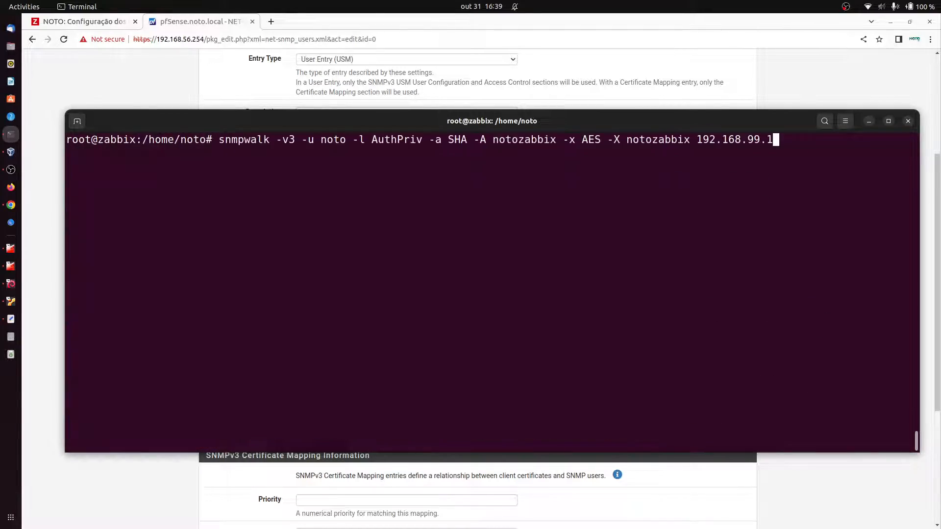
{"action": "key", "text": "Left"}
{"action": "key", "text": "Left"}
{"action": "key", "text": "Left"}
{"action": "key", "text": "Left"}
{"action": "key", "text": "Left"}
{"action": "key", "text": "Left"}
{"action": "key", "text": "Left"}
{"action": "key", "text": "Left"}
{"action": "key", "text": "Left"}
{"action": "key", "text": "Left"}
{"action": "key", "text": "Left"}
{"action": "key", "text": "Left"}
{"action": "key", "text": "Left"}
{"action": "key", "text": "Left"}
{"action": "key", "text": "Left"}
{"action": "key", "text": "Left"}
{"action": "key", "text": "Left"}
{"action": "key", "text": "Left"}
{"action": "key", "text": "Left"}
{"action": "key", "text": "Left"}
{"action": "key", "text": "Left"}
{"action": "key", "text": "Left"}
{"action": "key", "text": "Left"}
{"action": "key", "text": "Left"}
{"action": "key", "text": "Left"}
{"action": "key", "text": "Left"}
{"action": "key", "text": "BackSpace"}
{"action": "key", "text": "BackSpace"}
{"action": "key", "text": "Return"}
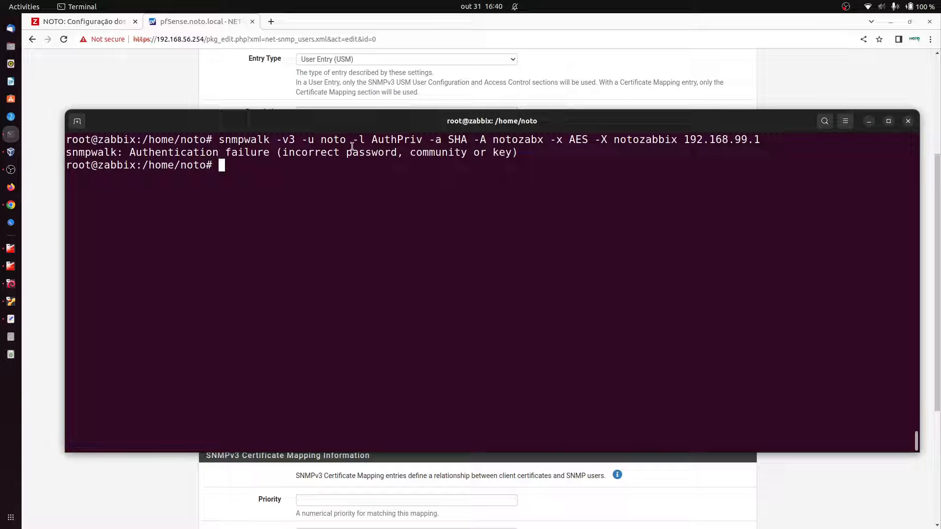
{"action": "key", "text": "Up"}
{"action": "key", "text": "Up"}
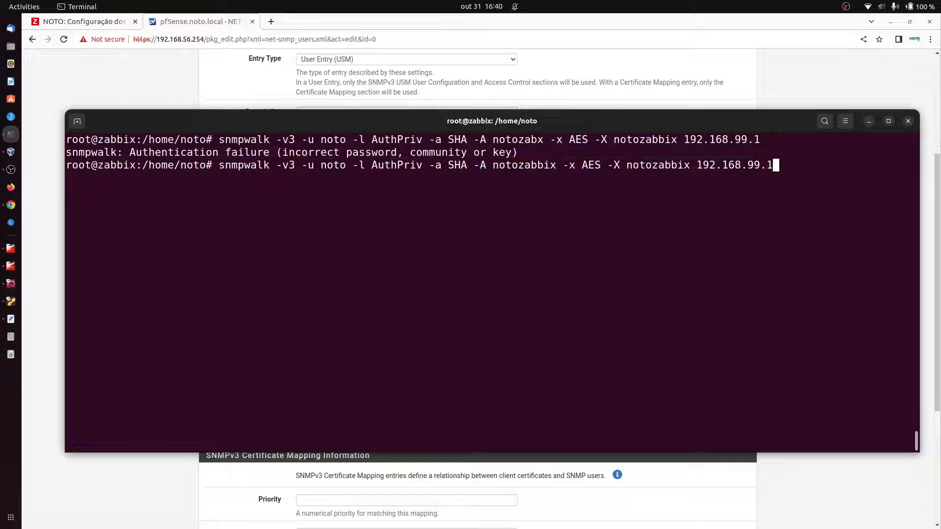
{"action": "key", "text": "Return"}
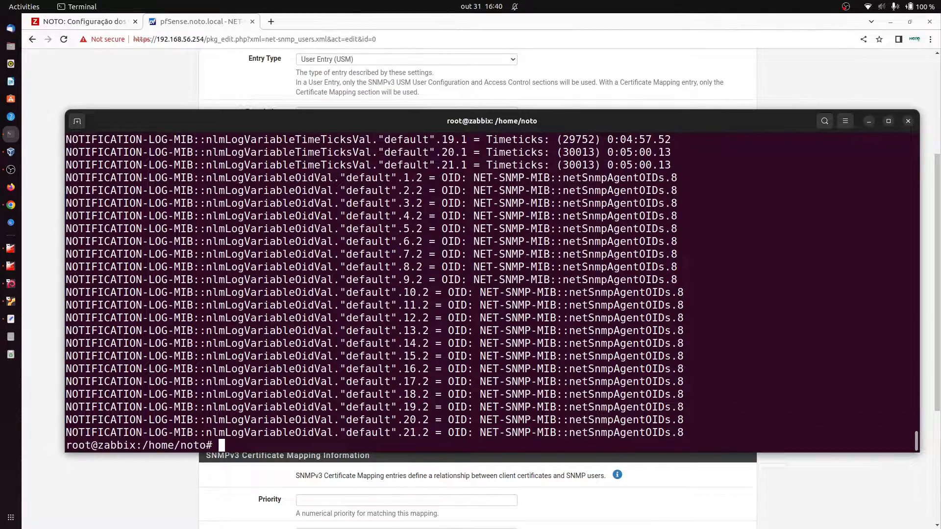
{"action": "key", "text": "ctrl+l"}
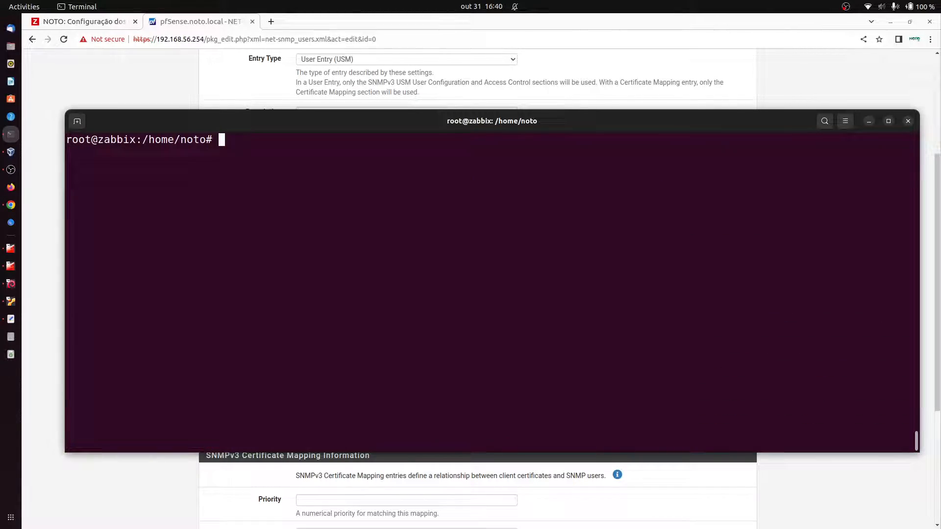
Step: Run snmpwalk -v2c on 192.168.99.1 with communities 'noto' and 'public'; both time out
{"action": "key", "text": "Up"}
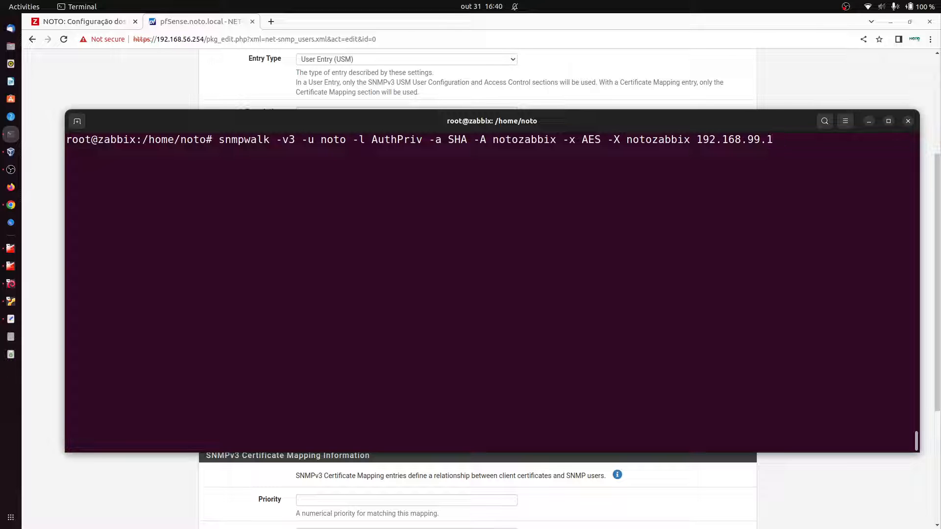
{"action": "key", "text": "Left"}
{"action": "key", "text": "Left"}
{"action": "key", "text": "Left"}
{"action": "key", "text": "Left"}
{"action": "key", "text": "Left"}
{"action": "key", "text": "Left"}
{"action": "key", "text": "Left"}
{"action": "key", "text": "Left"}
{"action": "key", "text": "Left"}
{"action": "key", "text": "Left"}
{"action": "key", "text": "Left"}
{"action": "key", "text": "Left"}
{"action": "key", "text": "Left"}
{"action": "key", "text": "Left"}
{"action": "key", "text": "Left"}
{"action": "key", "text": "Left"}
{"action": "key", "text": "Left"}
{"action": "key", "text": "Left"}
{"action": "key", "text": "Left"}
{"action": "key", "text": "Left"}
{"action": "key", "text": "ctrl+c"}
{"action": "key", "text": "ctrl+c"}
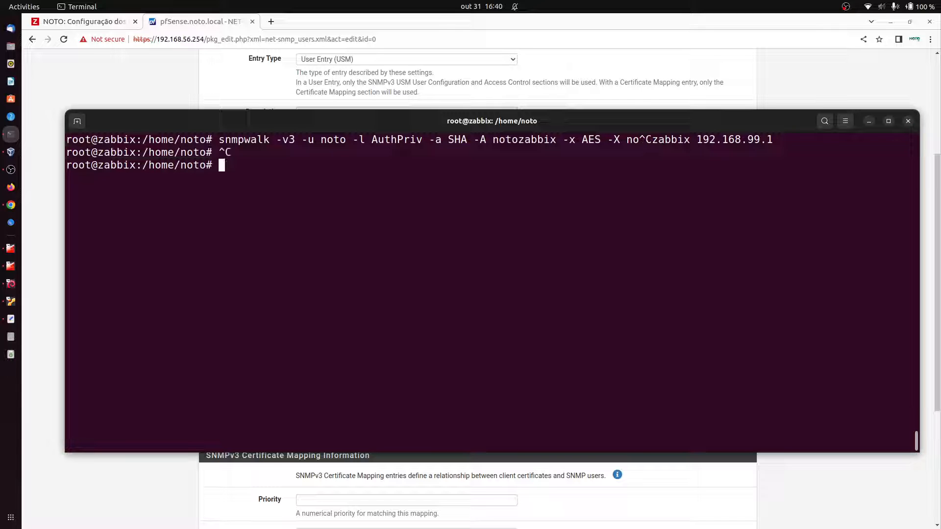
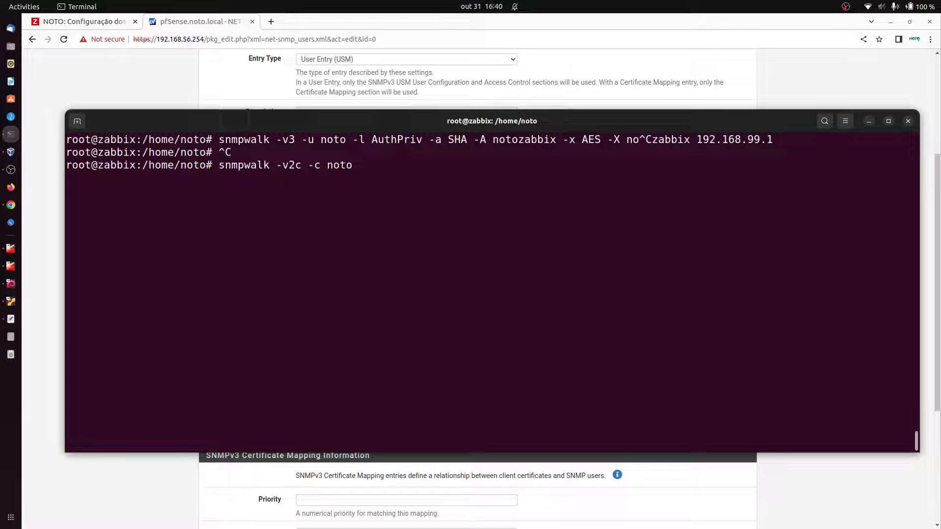
{"action": "key", "text": "Return"}
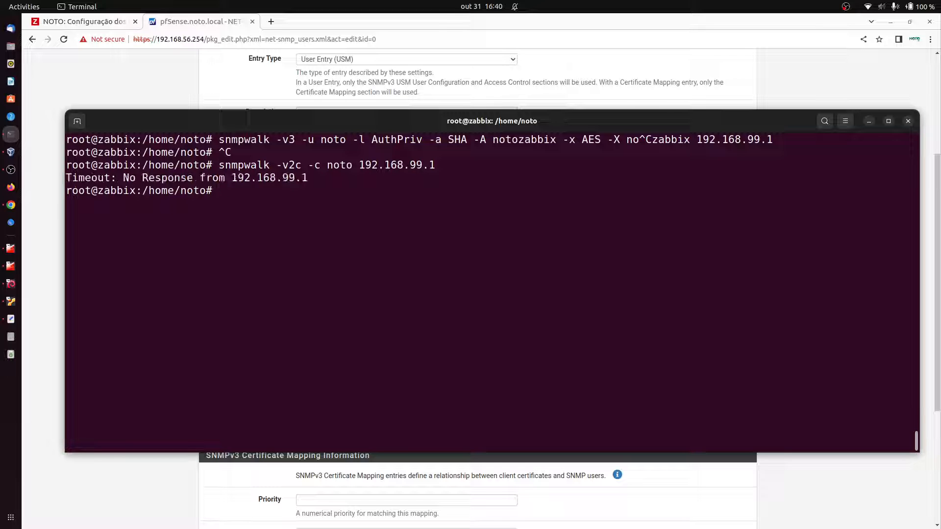
{"action": "key", "text": "Up"}
{"action": "key", "text": "Left"}
{"action": "key", "text": "Left"}
{"action": "key", "text": "Left"}
{"action": "key", "text": "Left"}
{"action": "key", "text": "Left"}
{"action": "key", "text": "Left"}
{"action": "key", "text": "Left"}
{"action": "key", "text": "Left"}
{"action": "key", "text": "Left"}
{"action": "key", "text": "Left"}
{"action": "key", "text": "Left"}
{"action": "key", "text": "Left"}
{"action": "key", "text": "Left"}
{"action": "key", "text": "Left"}
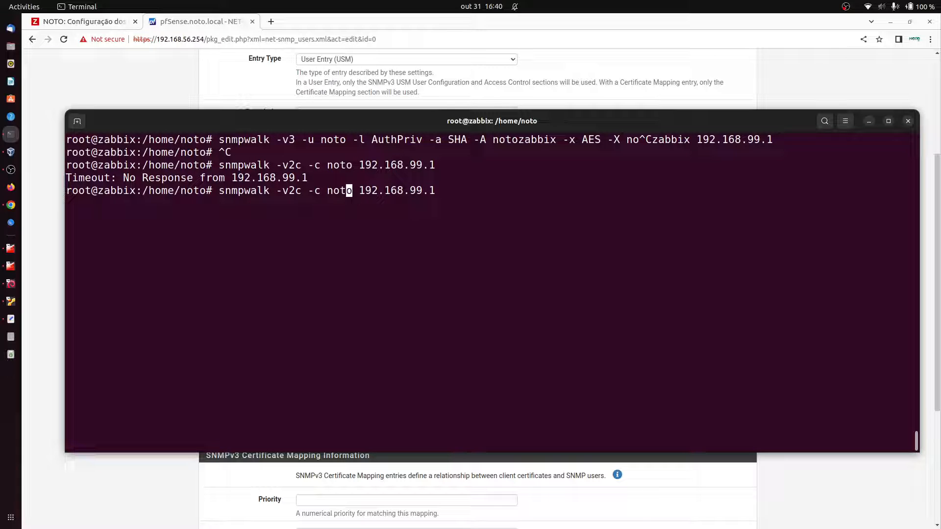
{"action": "key", "text": "Right"}
{"action": "key", "text": "BackSpace"}
{"action": "key", "text": "BackSpace"}
{"action": "key", "text": "BackSpace"}
{"action": "key", "text": "BackSpace"}
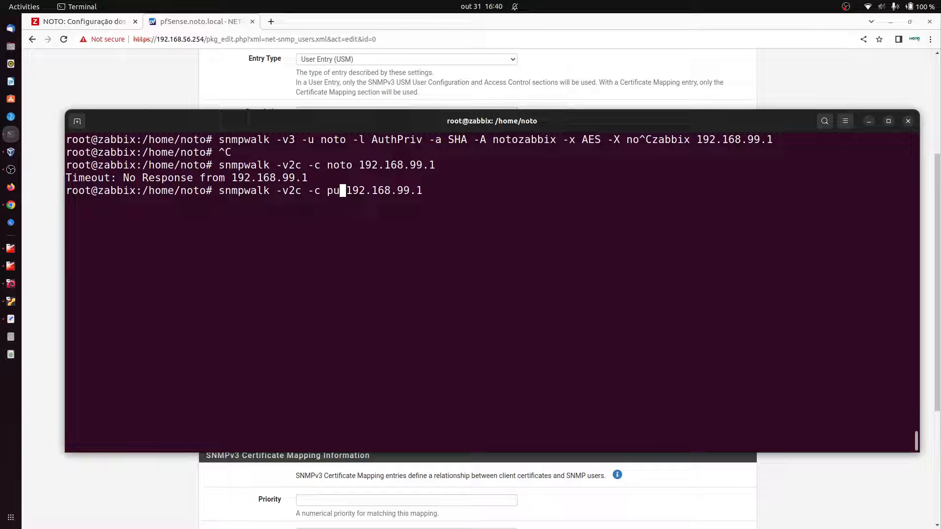
{"action": "key", "text": "Return"}
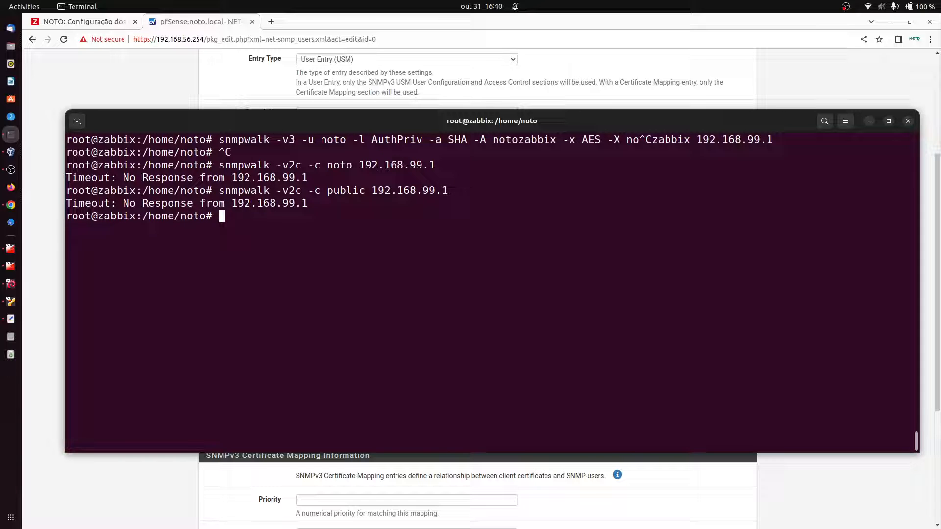
Step: Rerun the SNMPv3 walk to confirm it still returns data, then clear the screen
{"action": "key", "text": "ctrl+l"}
{"action": "key", "text": "Up"}
{"action": "key", "text": "Up"}
{"action": "key", "text": "Up"}
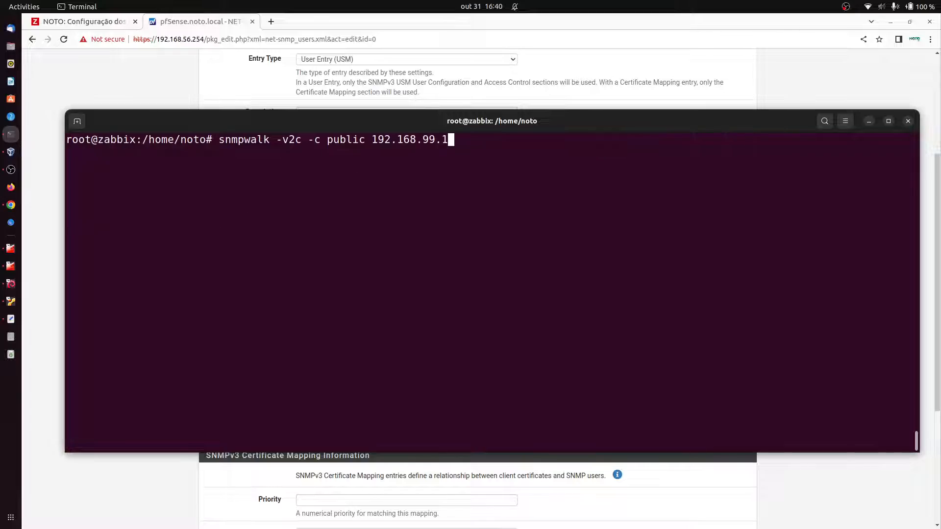
{"action": "key", "text": "Return"}
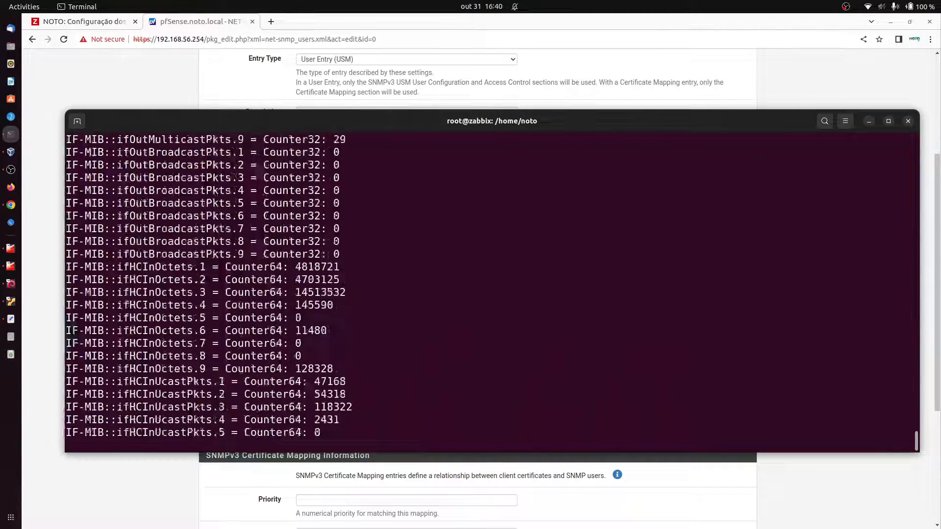
{"action": "key", "text": "ctrl+l"}
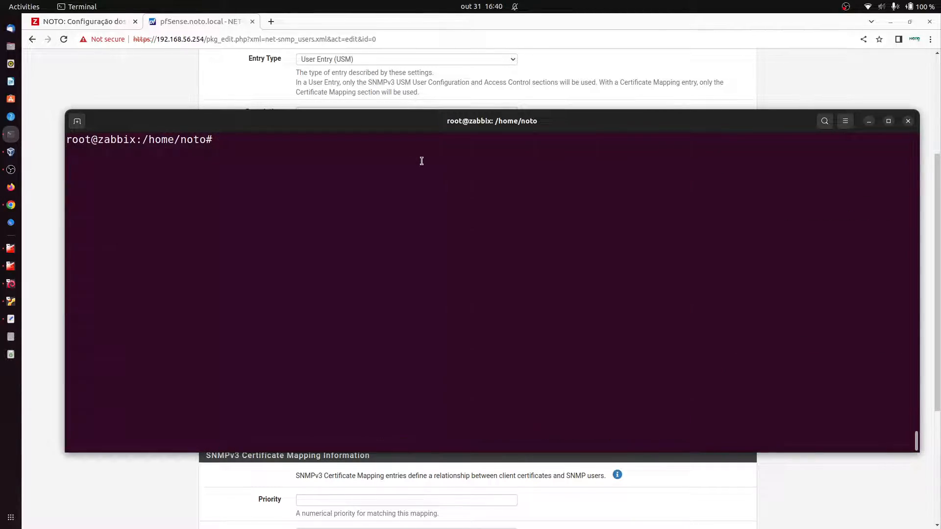
Step: Start a new host named FIREWALL linked to the NOTO - PFSENSE SNMP template
{"action": "left_click", "coordinate": [120, 21]}
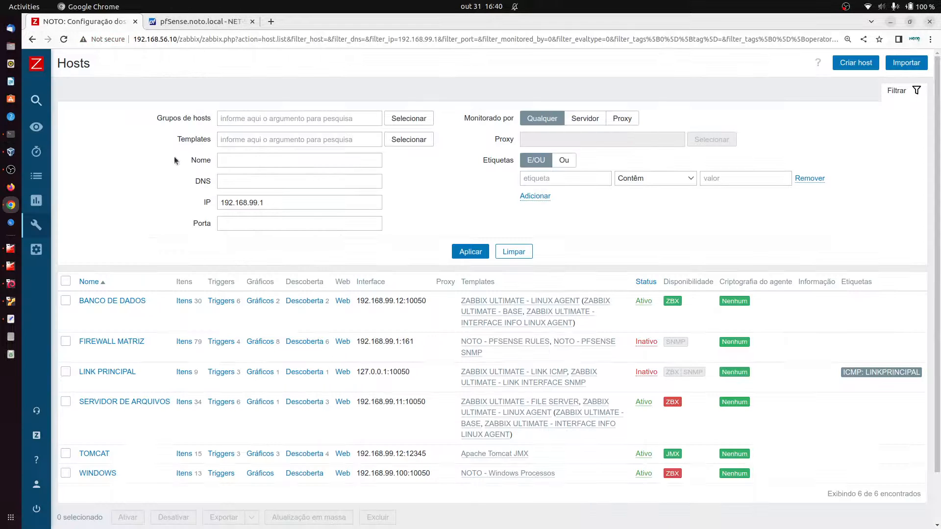
{"action": "left_click", "coordinate": [856, 63]}
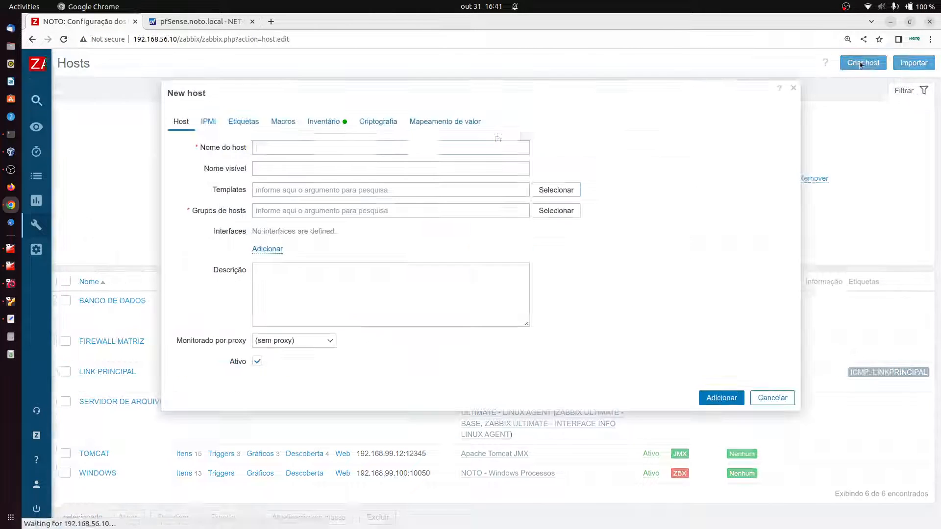
{"action": "type", "text": "F"}
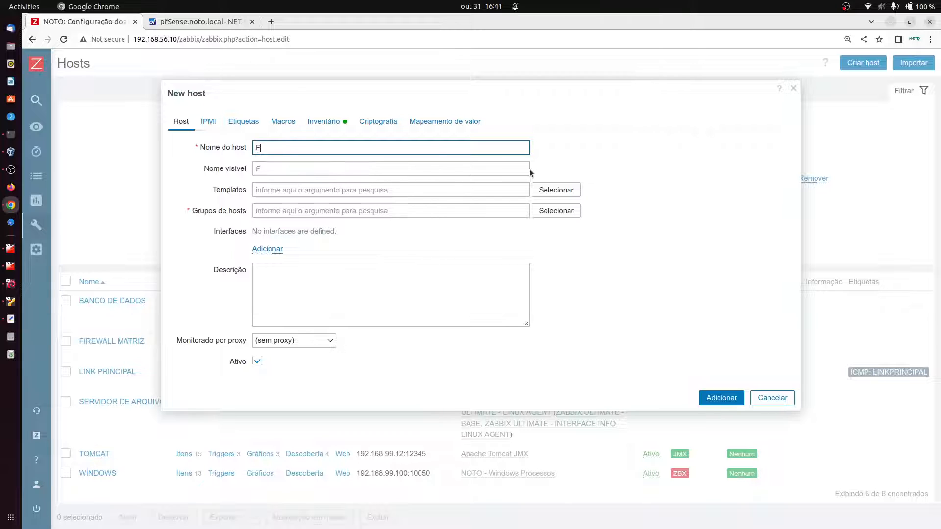
{"action": "type", "text": "IRE"}
{"action": "key", "text": "BackSpace"}
{"action": "type", "text": "WALL"}
{"action": "left_click", "coordinate": [402, 196]}
{"action": "type", "text": "pg"}
{"action": "key", "text": "BackSpace"}
{"action": "type", "text": "f"}
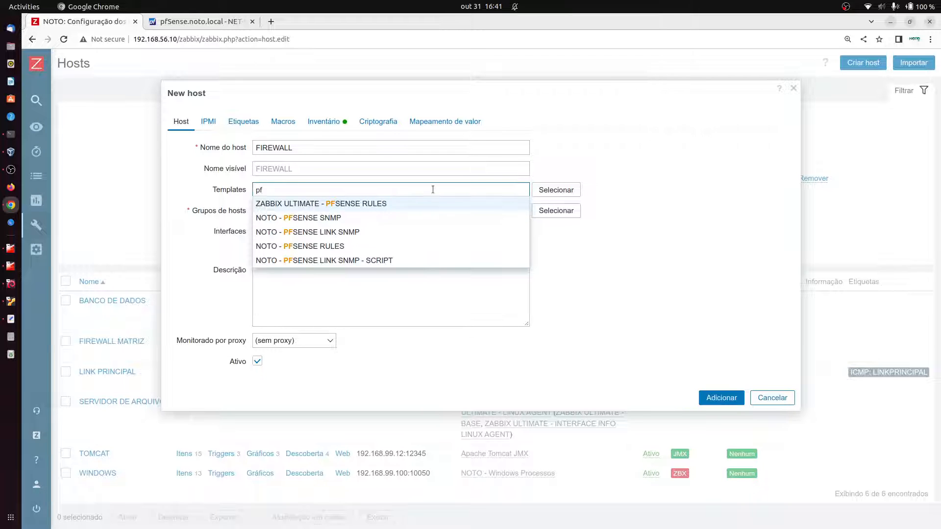
{"action": "left_click", "coordinate": [355, 218]}
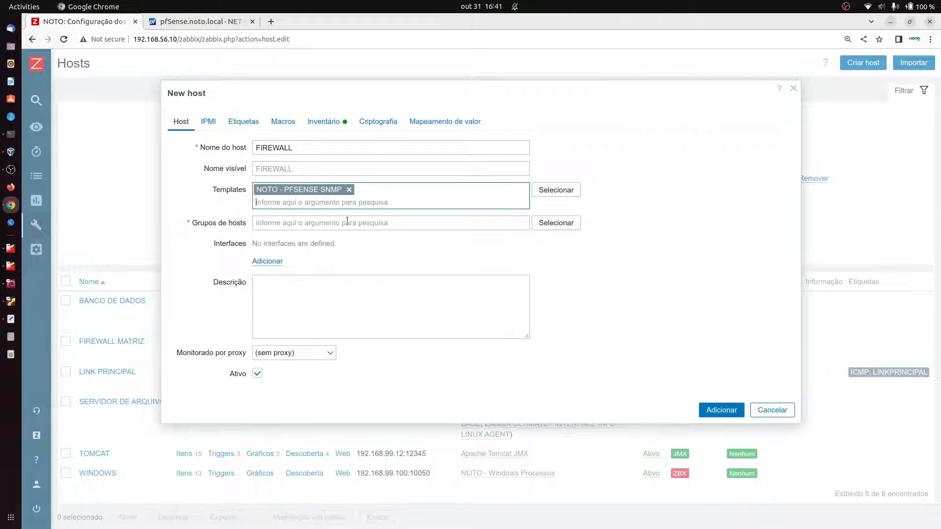
Step: Add an SNMP interface with address 192.168.99.1
{"action": "left_click", "coordinate": [268, 261]}
{"action": "left_click", "coordinate": [285, 297]}
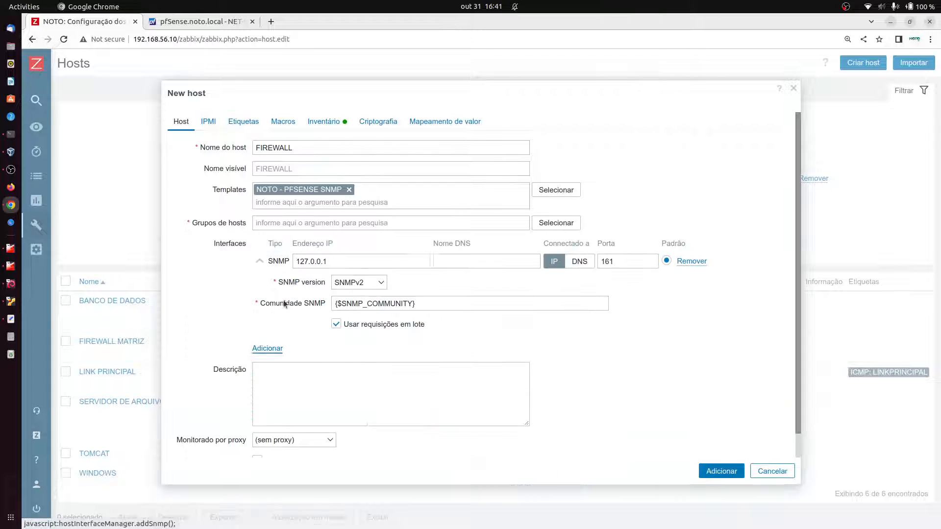
{"action": "double_click", "coordinate": [332, 265]}
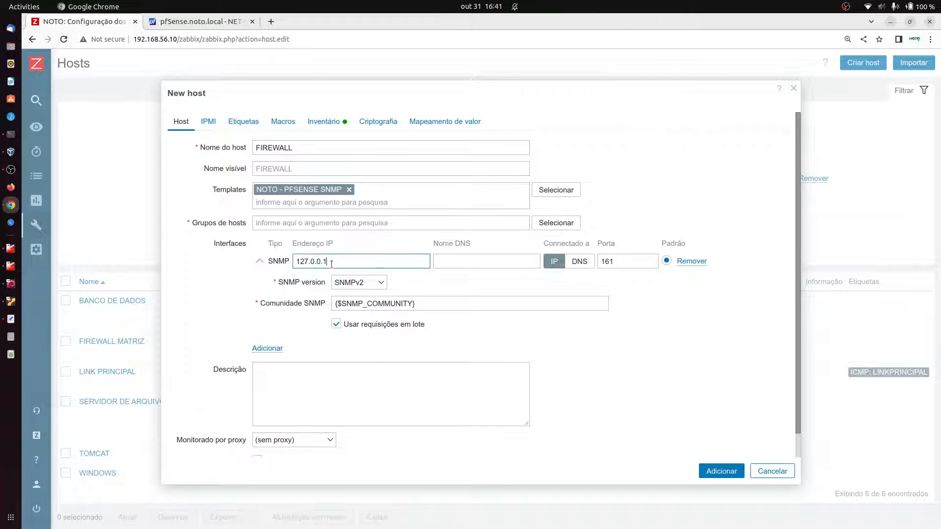
{"action": "type", "text": "192."}
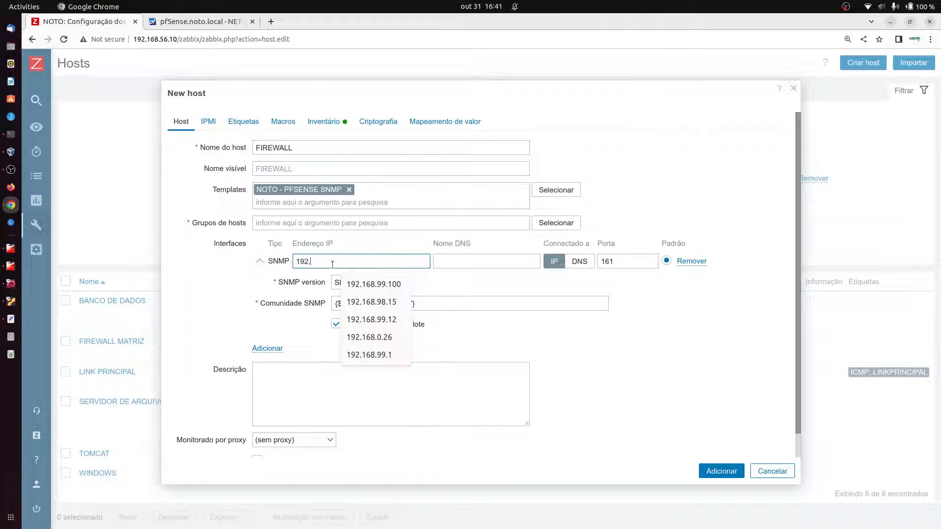
{"action": "type", "text": "168.9."}
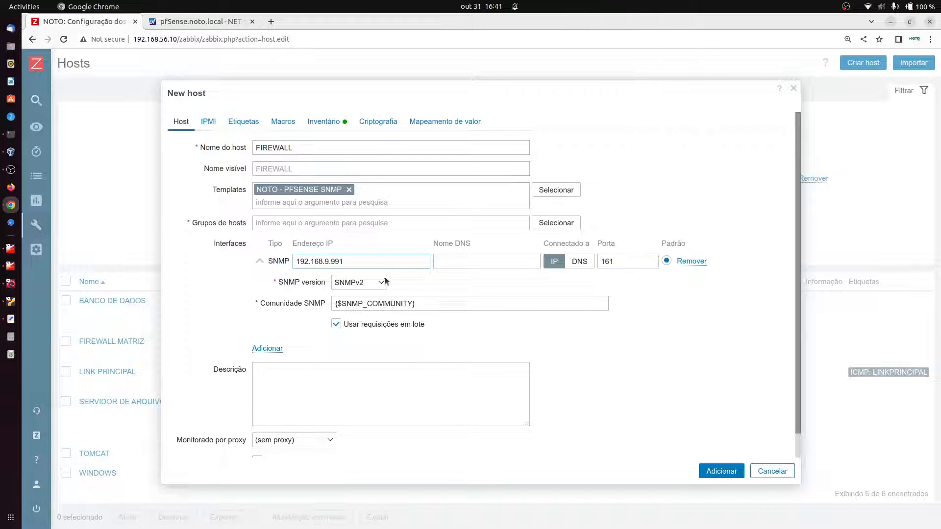
{"action": "type", "text": "991"}
{"action": "key", "text": "BackSpace"}
{"action": "key", "text": "BackSpace"}
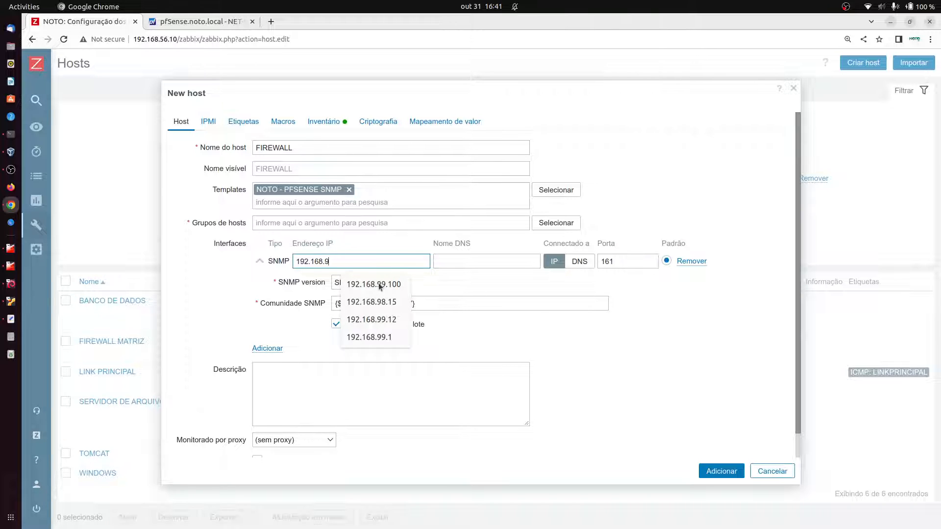
{"action": "type", "text": "9.1"}
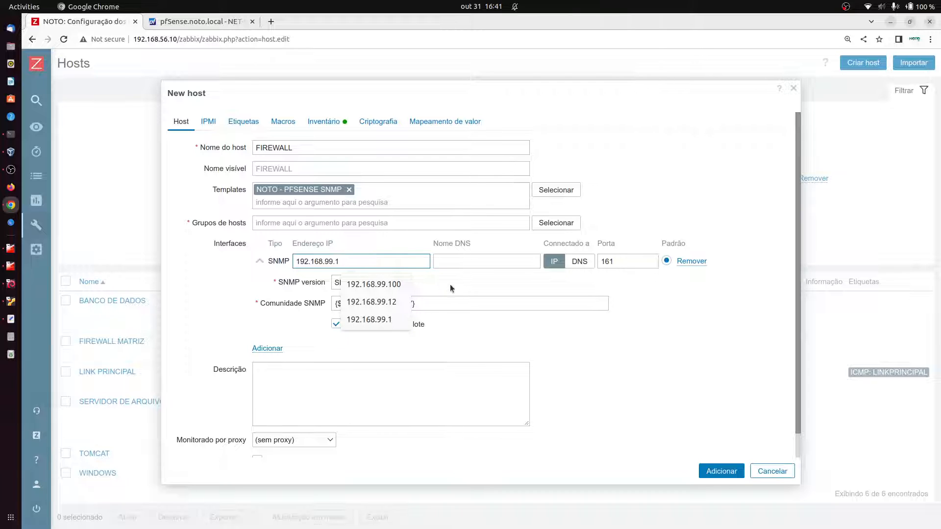
{"action": "left_click", "coordinate": [401, 286]}
Step: Set the SNMP interface to SNMPv3 with the authPriv security level
{"action": "left_click", "coordinate": [378, 284]}
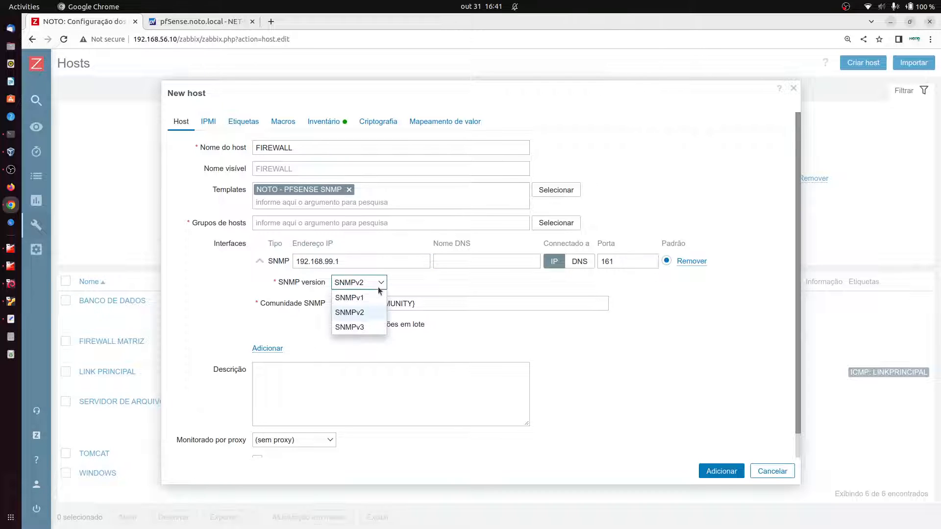
{"action": "left_click", "coordinate": [360, 327]}
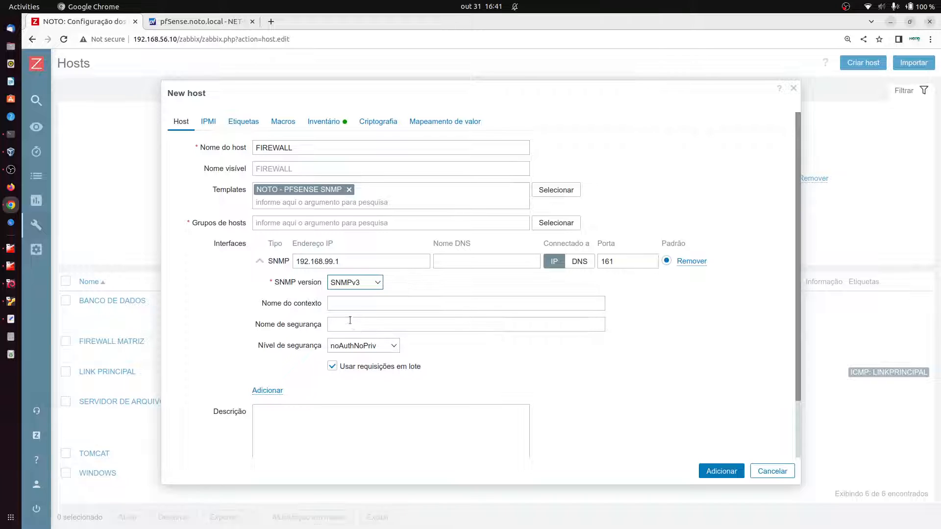
{"action": "left_click", "coordinate": [343, 303]}
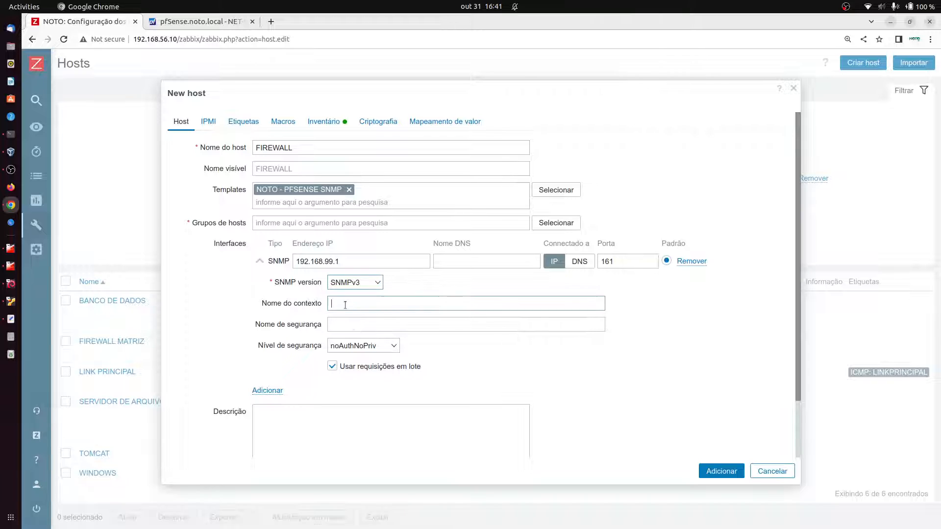
{"action": "left_click", "coordinate": [368, 346]}
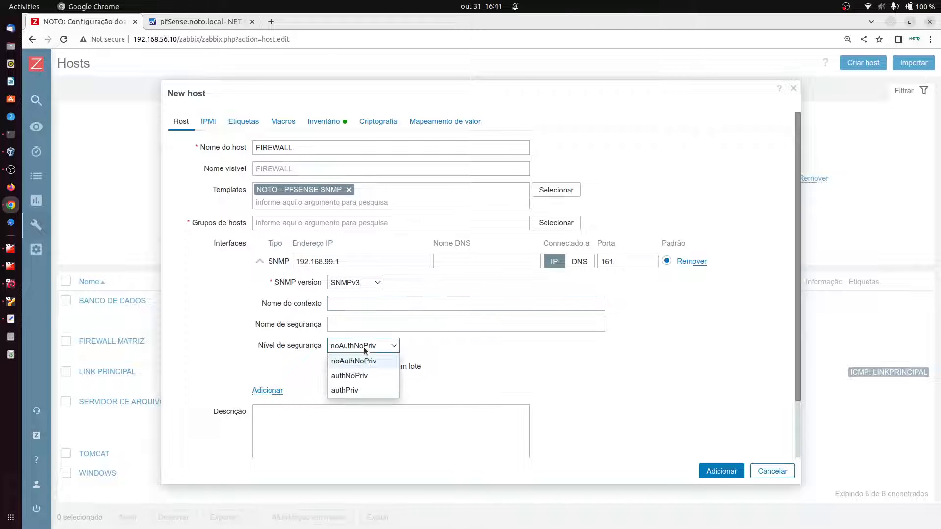
{"action": "left_click", "coordinate": [345, 392]}
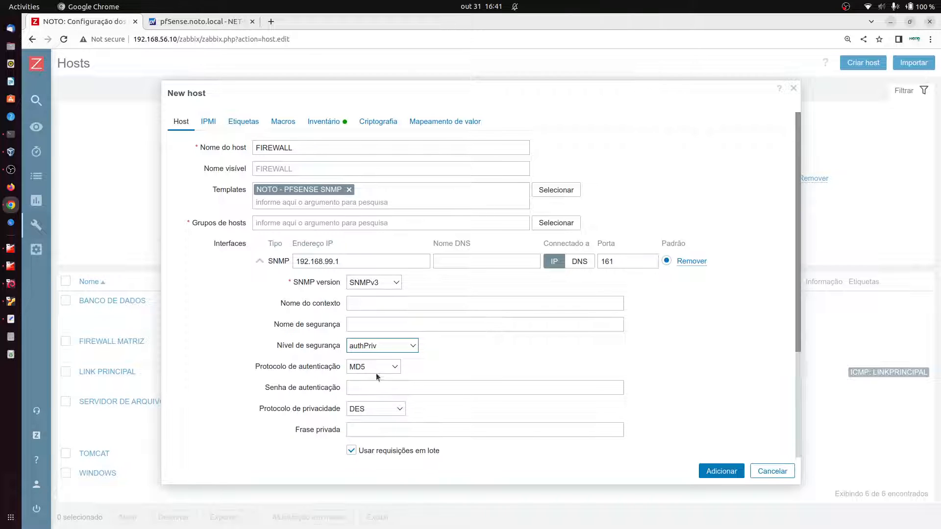
Step: Fill in the security name and use SHA1 authentication with the auth password
{"action": "left_click", "coordinate": [354, 307]}
{"action": "left_click_drag", "start_coordinate": [276, 304], "coordinate": [348, 307]}
{"action": "left_click", "coordinate": [359, 321]}
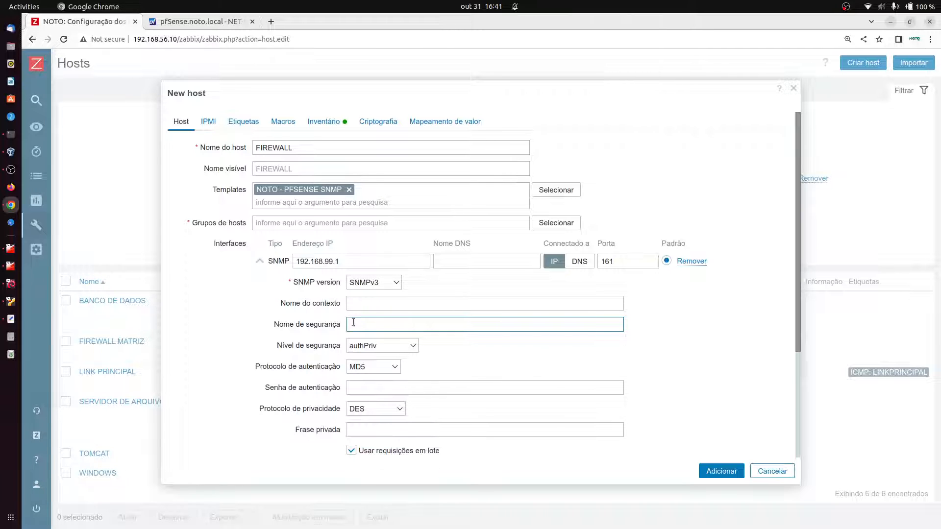
{"action": "triple_click", "coordinate": [334, 302]}
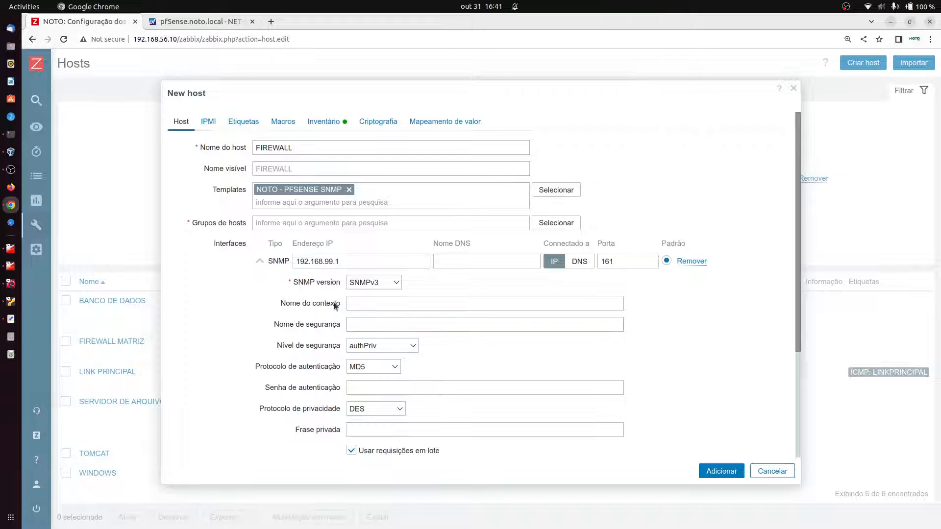
{"action": "left_click", "coordinate": [372, 326]}
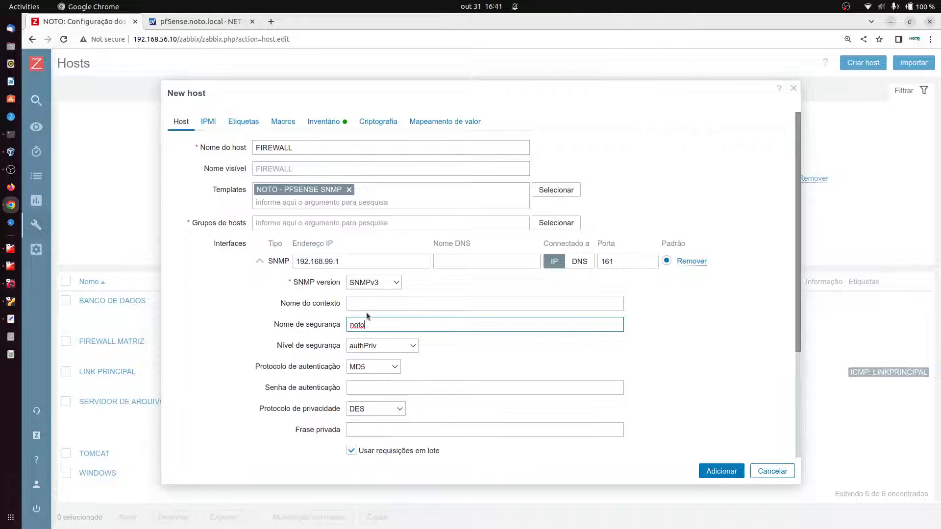
{"action": "left_click", "coordinate": [357, 368]}
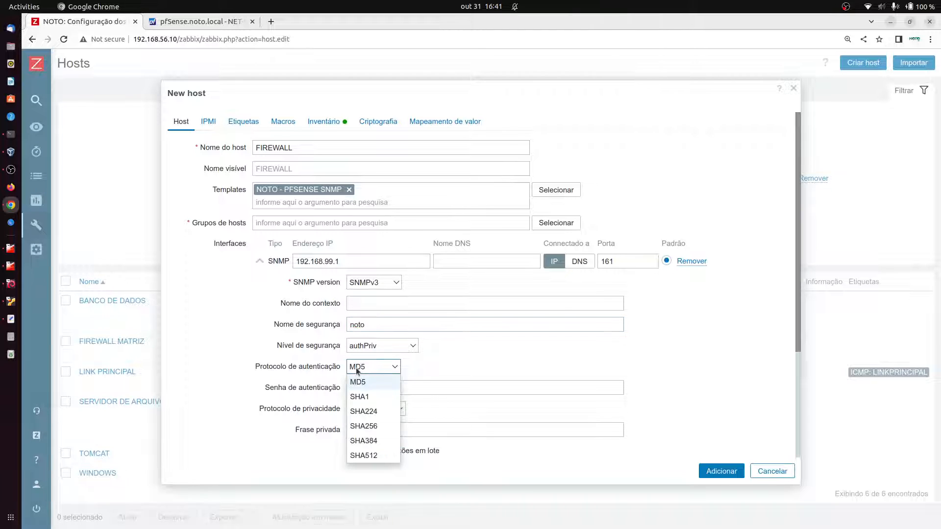
{"action": "left_click", "coordinate": [372, 396]}
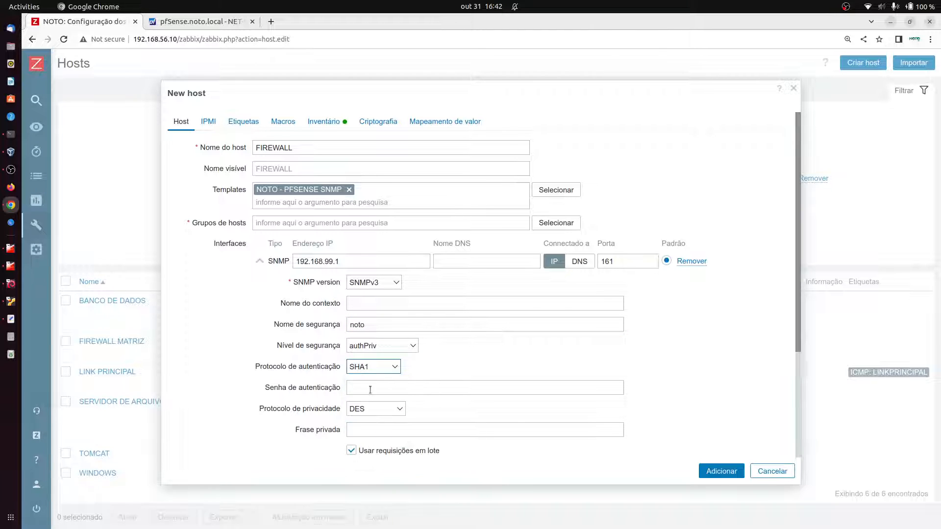
{"action": "left_click", "coordinate": [370, 390]}
{"action": "scroll", "coordinate": [481, 396], "scroll_direction": "down", "scroll_amount": 1}
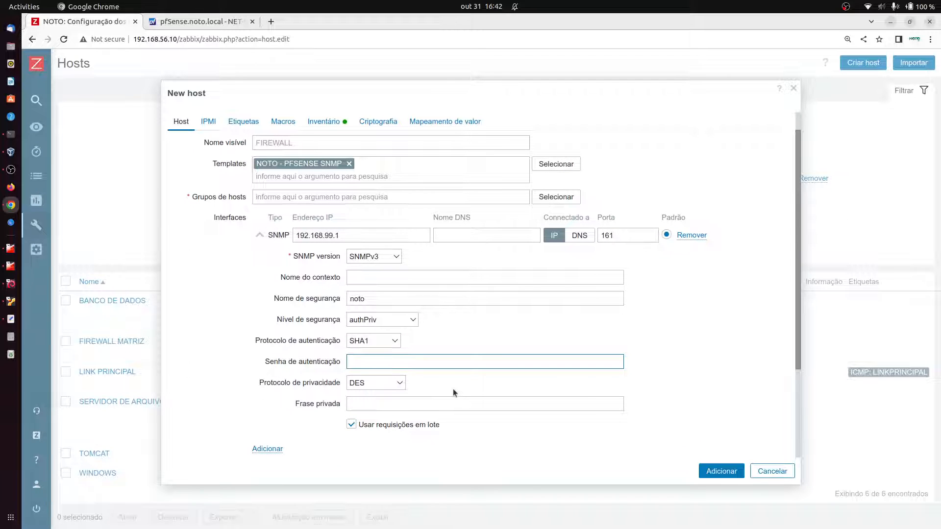
Step: Choose AES128 as the privacy protocol and enter the privacy passphrase
{"action": "left_click", "coordinate": [368, 382]}
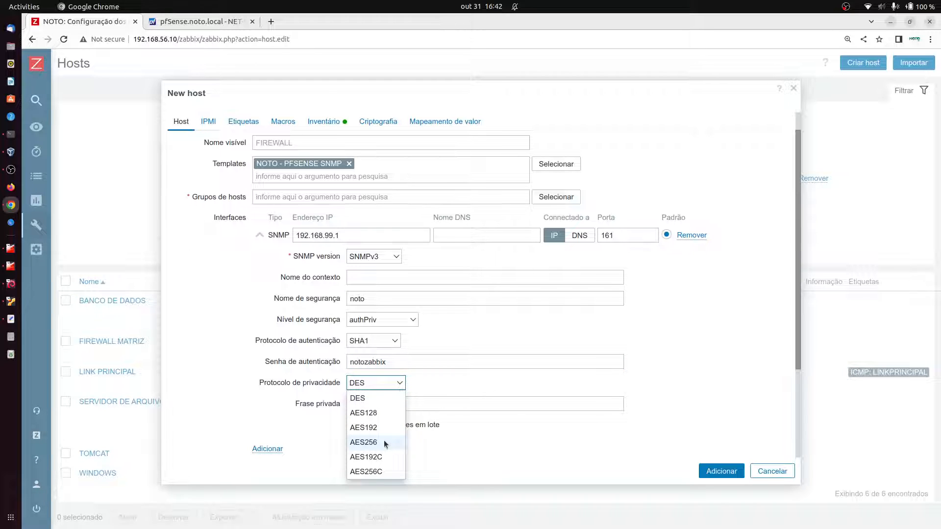
{"action": "left_click", "coordinate": [377, 413]}
{"action": "left_click", "coordinate": [376, 407]}
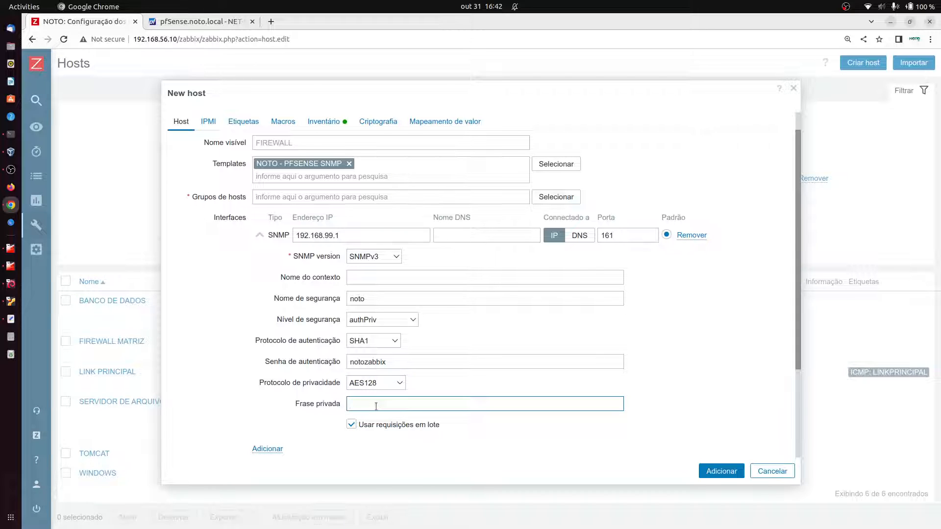
{"action": "scroll", "coordinate": [570, 414], "scroll_direction": "down", "scroll_amount": 3}
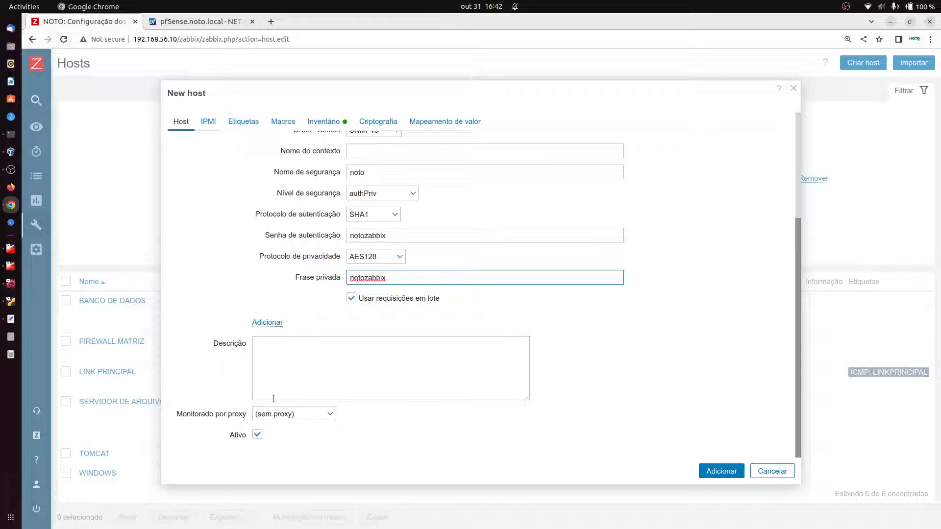
{"action": "scroll", "coordinate": [355, 292], "scroll_direction": "up", "scroll_amount": 4}
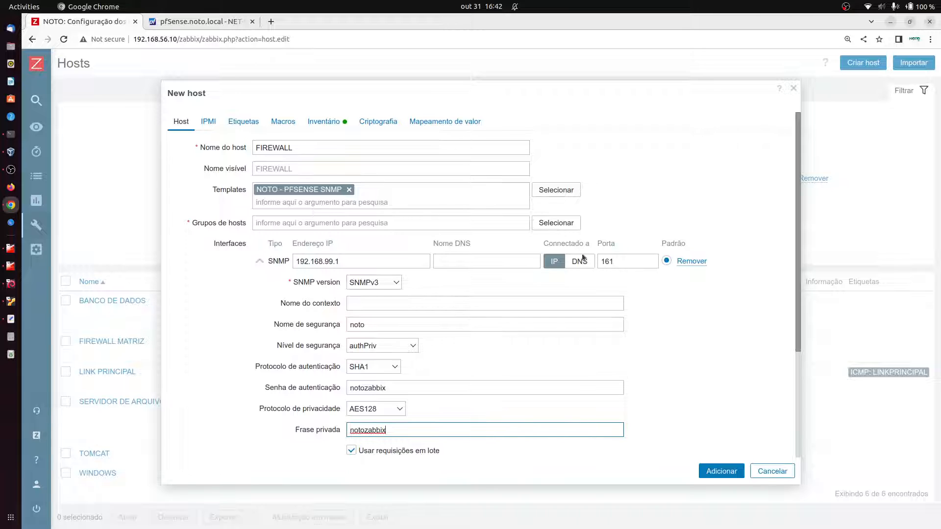
{"action": "scroll", "coordinate": [652, 377], "scroll_direction": "down", "scroll_amount": 2}
Step: After the missing-group error, add FIREWALL to the PFSENSE host group and save it
{"action": "left_click", "coordinate": [728, 475]}
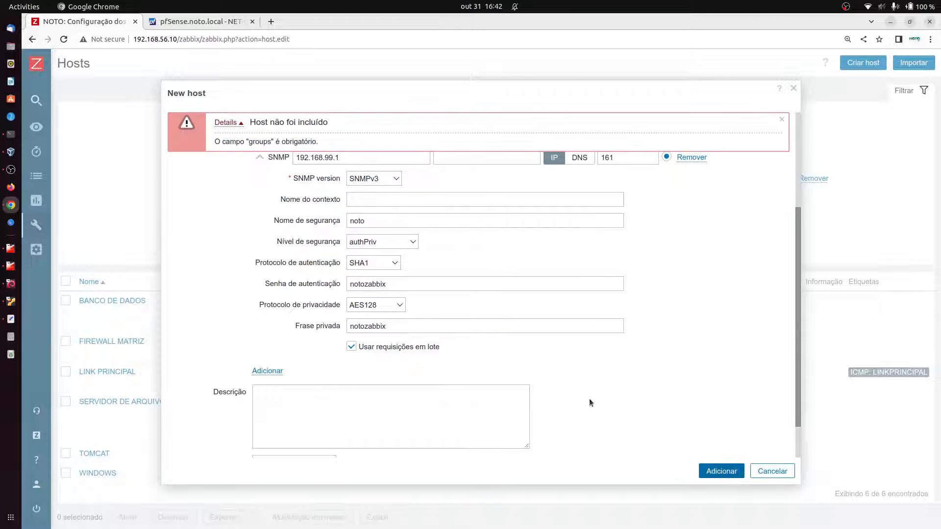
{"action": "scroll", "coordinate": [439, 257], "scroll_direction": "up", "scroll_amount": 2}
{"action": "scroll", "coordinate": [440, 255], "scroll_direction": "up", "scroll_amount": 2}
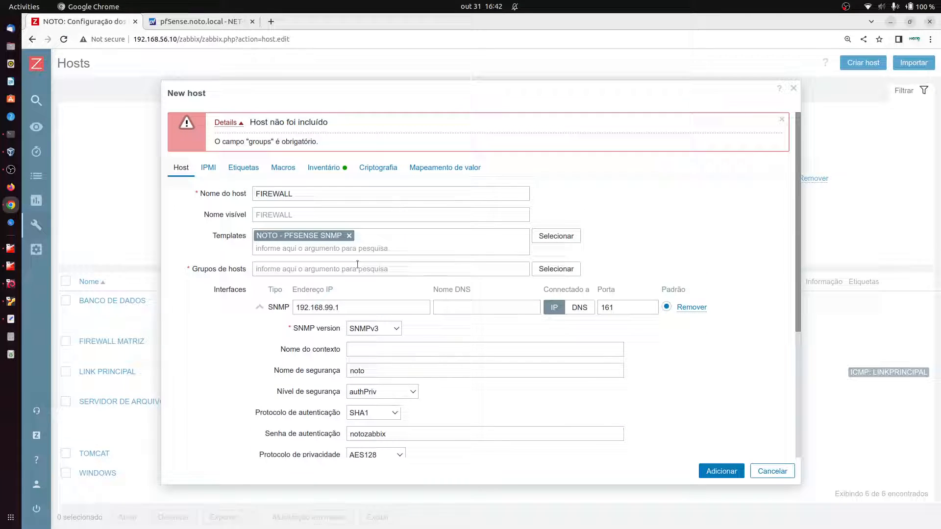
{"action": "left_click", "coordinate": [294, 269]}
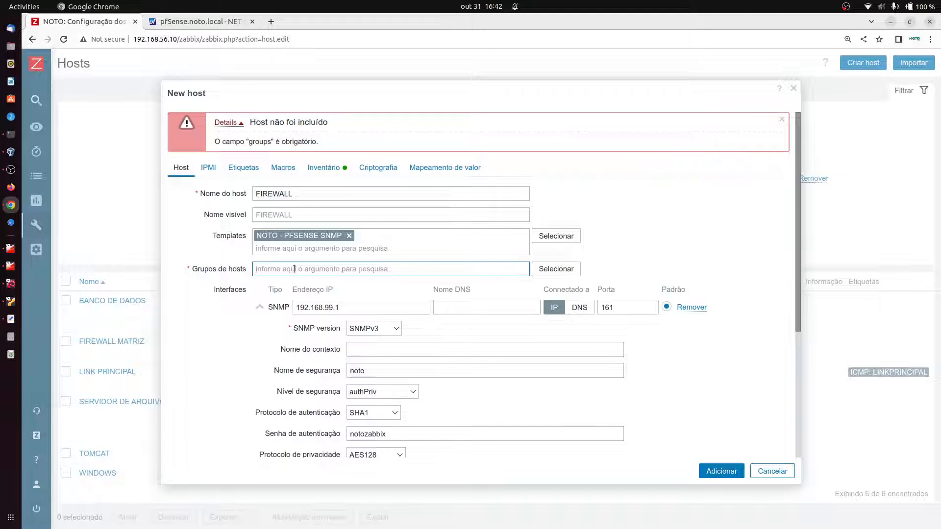
{"action": "type", "text": "PFS"}
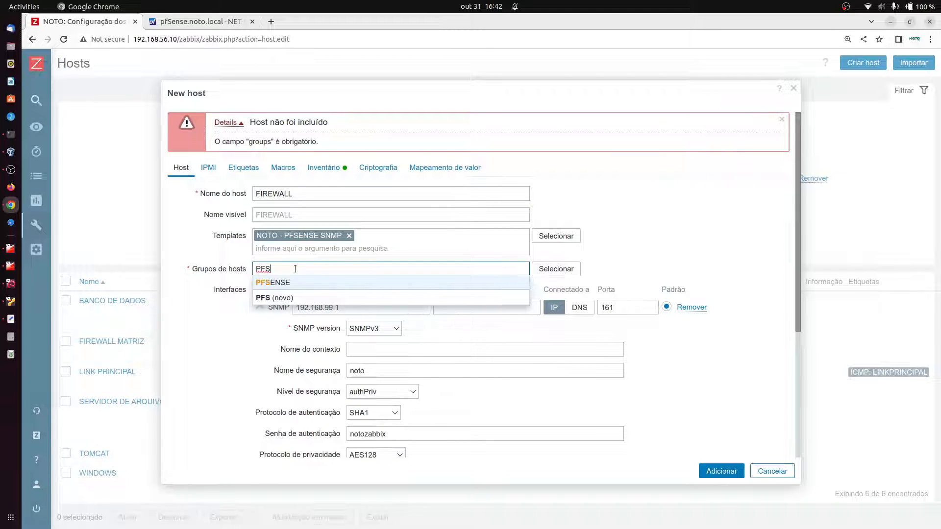
{"action": "left_click", "coordinate": [293, 283]}
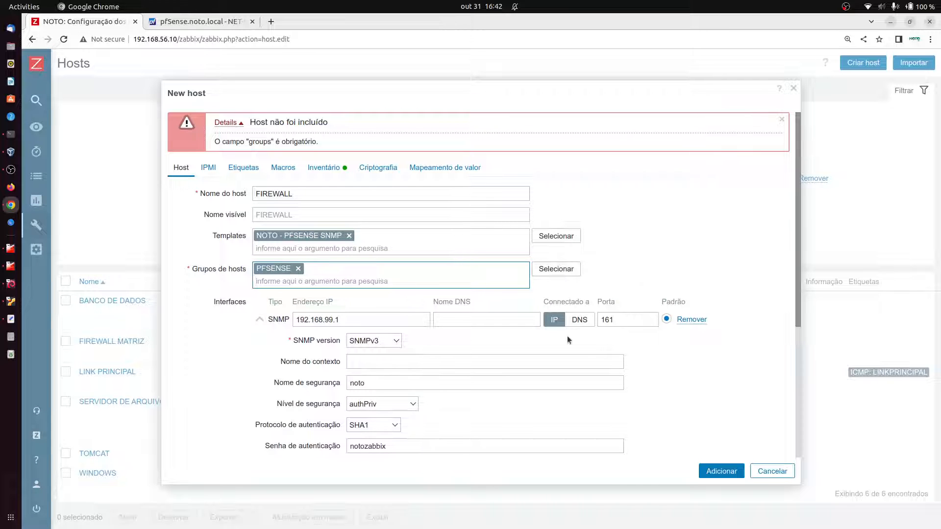
{"action": "left_click", "coordinate": [715, 472]}
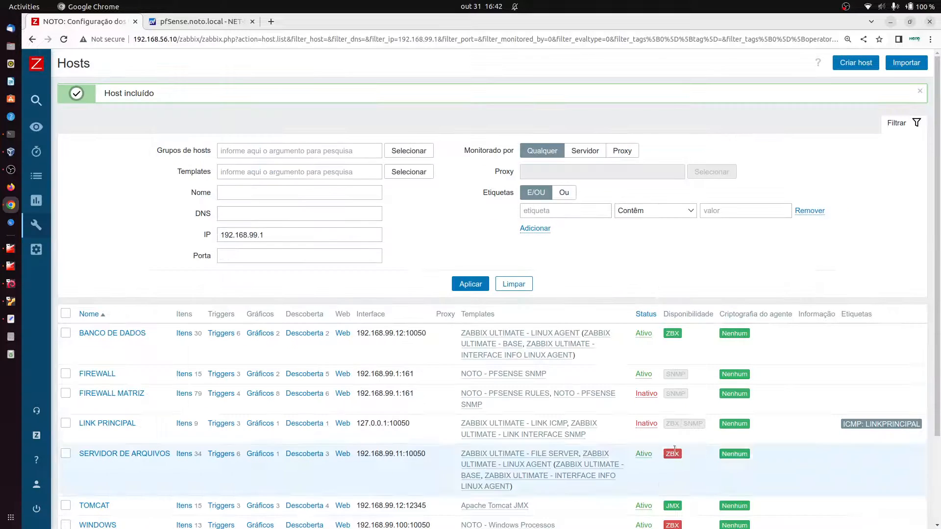
Step: Filter hosts by the PFSENSE group with the IP field cleared, then open FIREWALL's Itens
{"action": "left_click", "coordinate": [417, 150]}
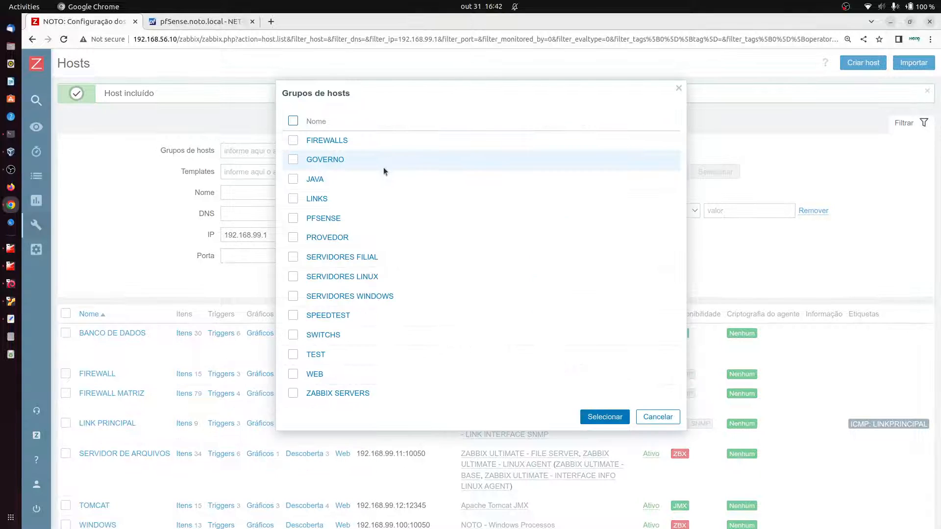
{"action": "left_click", "coordinate": [323, 218]}
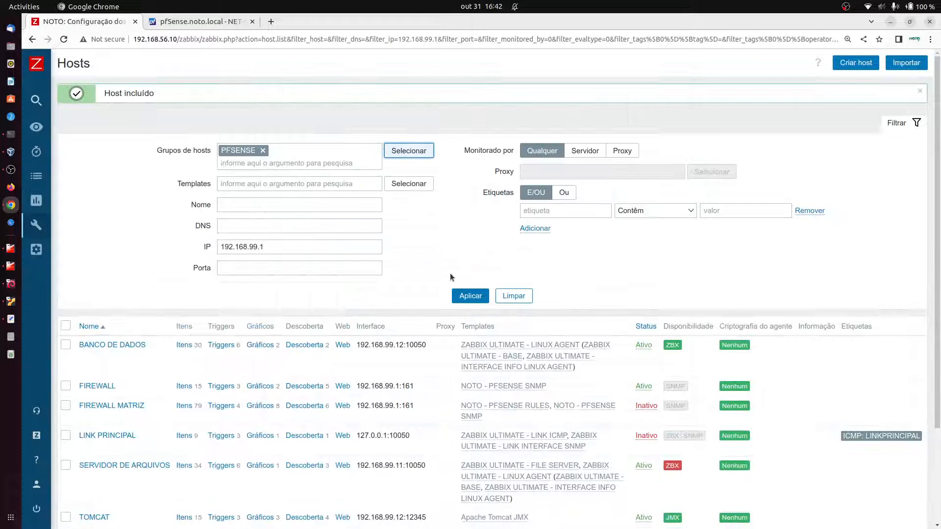
{"action": "left_click", "coordinate": [469, 294]}
{"action": "left_click", "coordinate": [288, 215]}
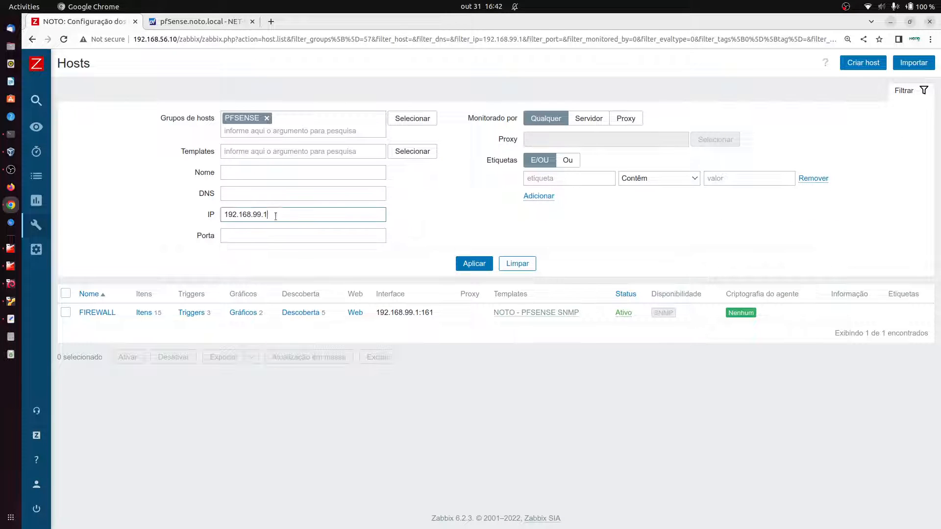
{"action": "double_click", "coordinate": [287, 215]}
{"action": "key", "text": "BackSpace"}
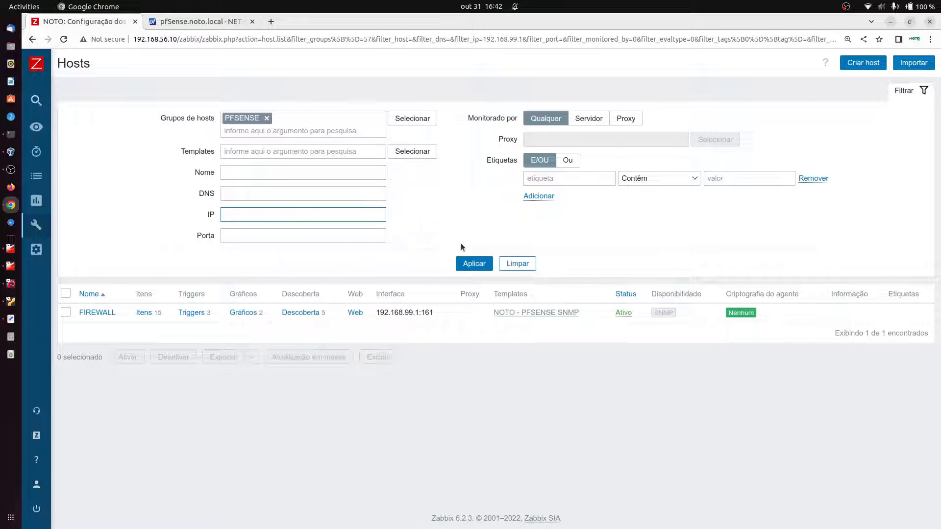
{"action": "left_click", "coordinate": [473, 263]}
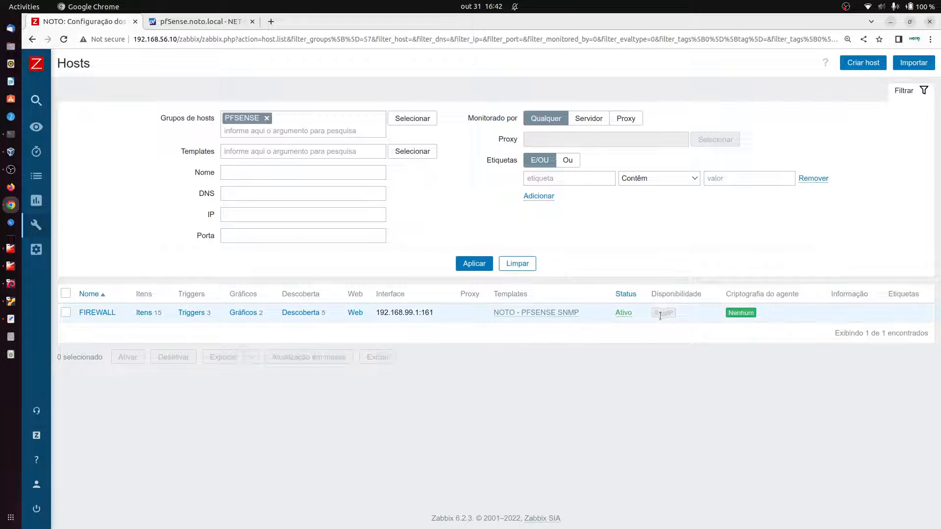
{"action": "left_click", "coordinate": [145, 313]}
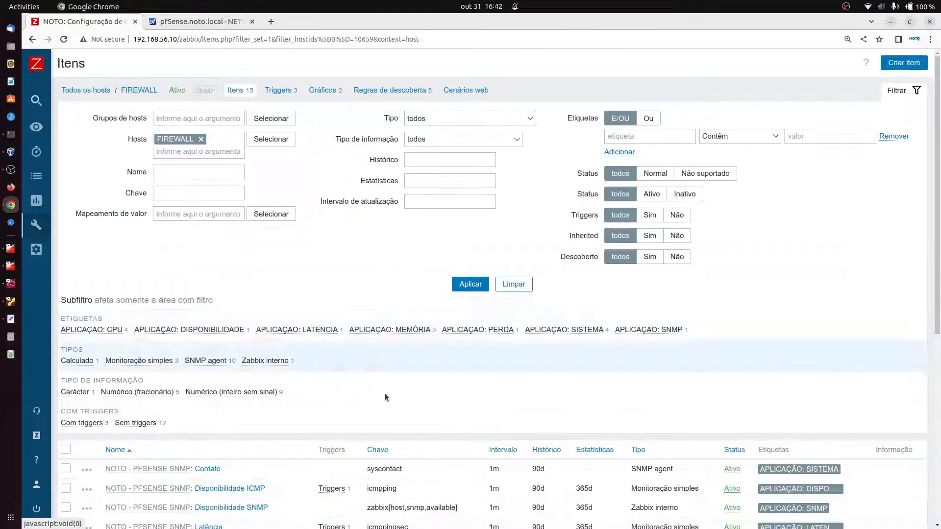
Step: Test the Load average 5m item twice, getting a live SNMPv3 value of 0.82
{"action": "scroll", "coordinate": [386, 397], "scroll_direction": "down", "scroll_amount": 4}
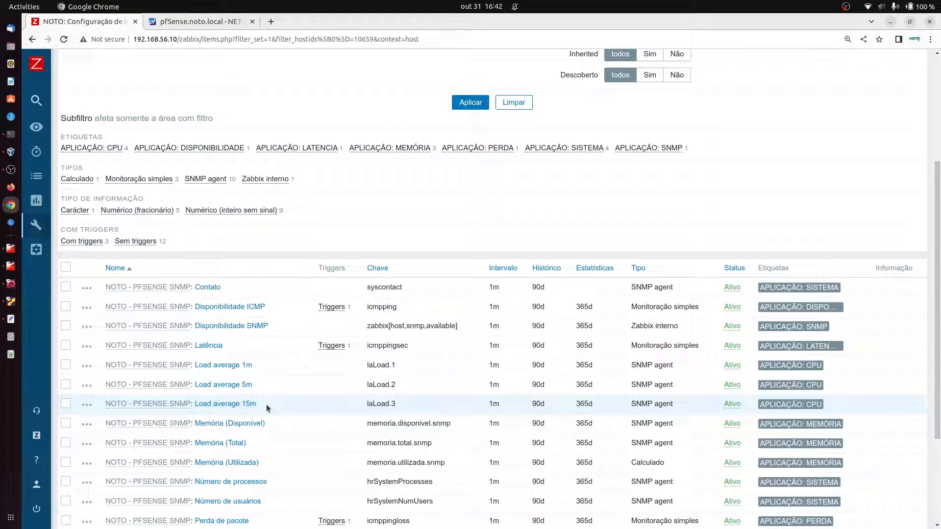
{"action": "left_click", "coordinate": [225, 385]}
{"action": "scroll", "coordinate": [343, 402], "scroll_direction": "down", "scroll_amount": 2}
{"action": "scroll", "coordinate": [338, 436], "scroll_direction": "down", "scroll_amount": 1}
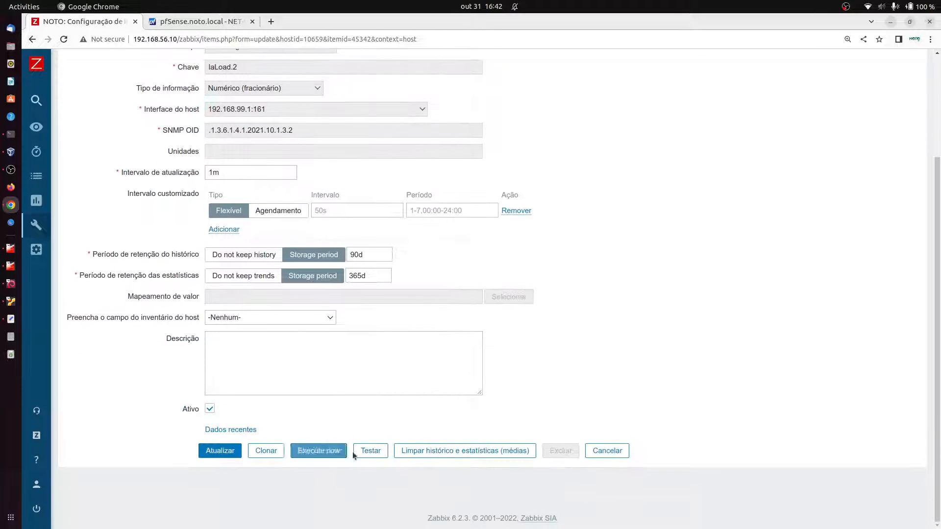
{"action": "left_click", "coordinate": [370, 450]}
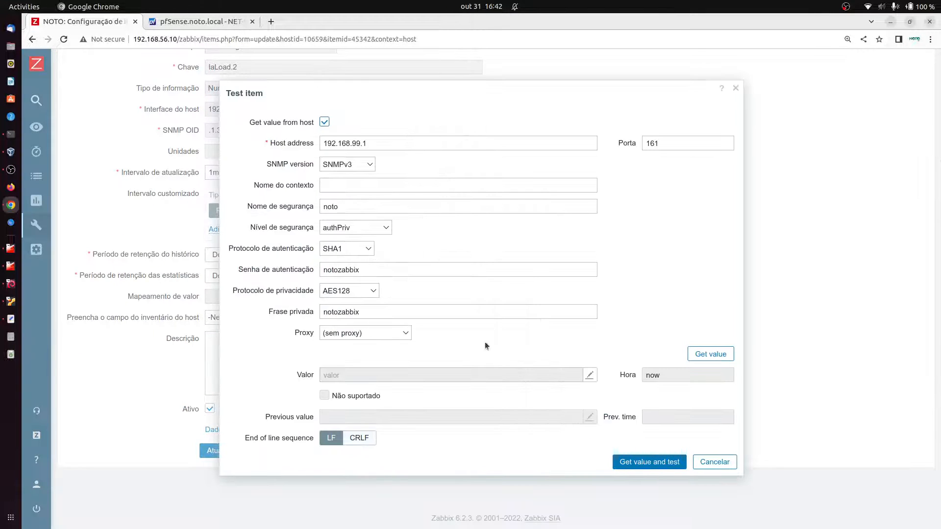
{"action": "left_click", "coordinate": [637, 460]}
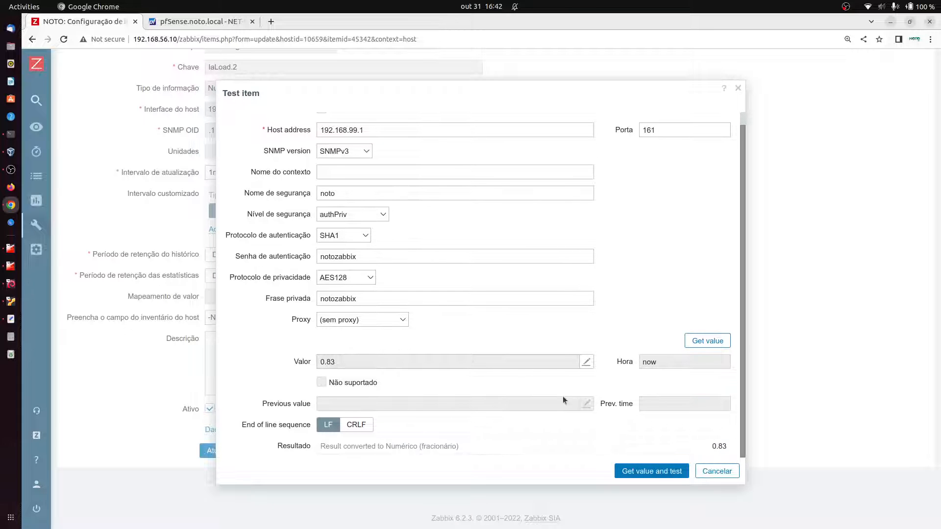
{"action": "scroll", "coordinate": [563, 396], "scroll_direction": "up", "scroll_amount": 1}
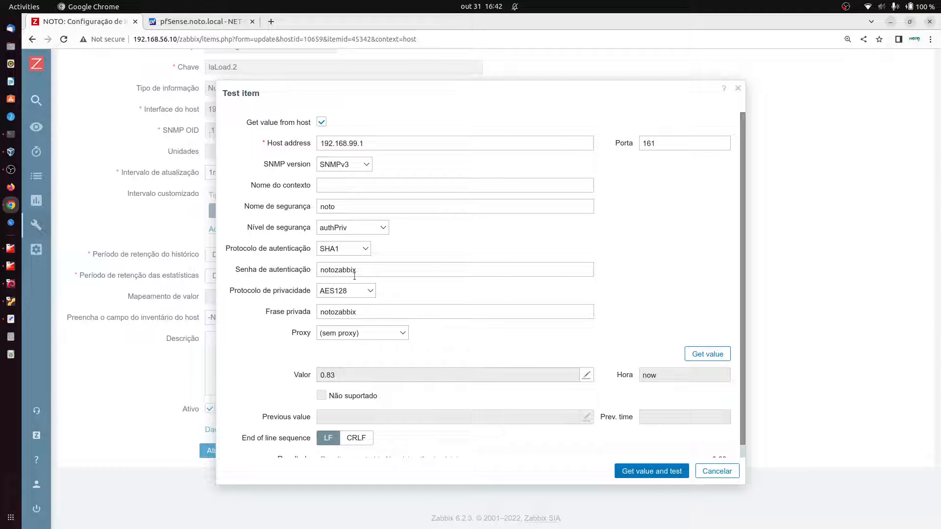
{"action": "scroll", "coordinate": [707, 422], "scroll_direction": "down", "scroll_amount": 1}
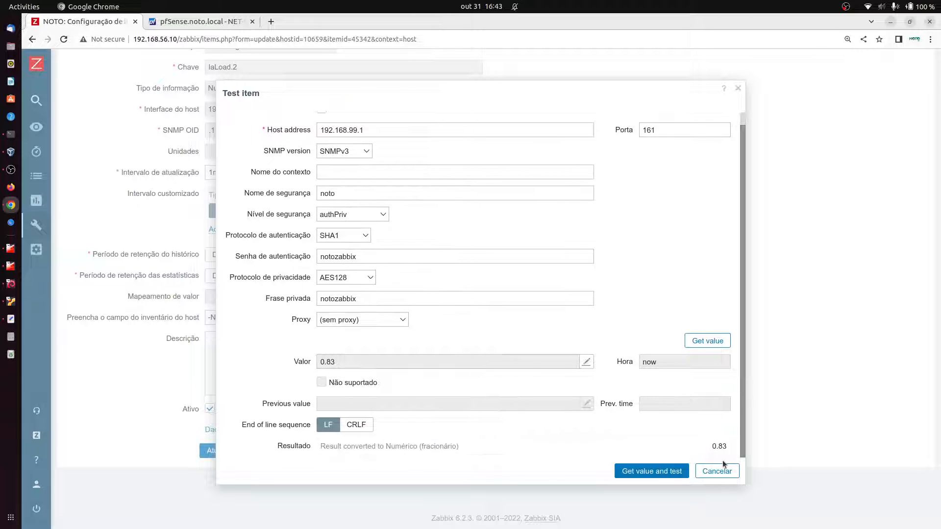
{"action": "left_click", "coordinate": [656, 469]}
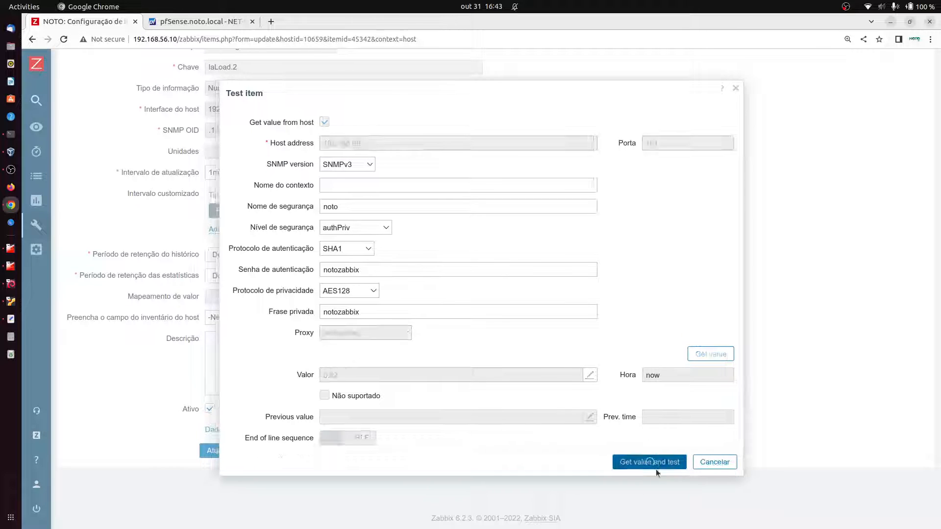
{"action": "scroll", "coordinate": [370, 273], "scroll_direction": "down", "scroll_amount": 1}
{"action": "scroll", "coordinate": [374, 273], "scroll_direction": "up", "scroll_amount": 1}
{"action": "scroll", "coordinate": [375, 283], "scroll_direction": "down", "scroll_amount": 1}
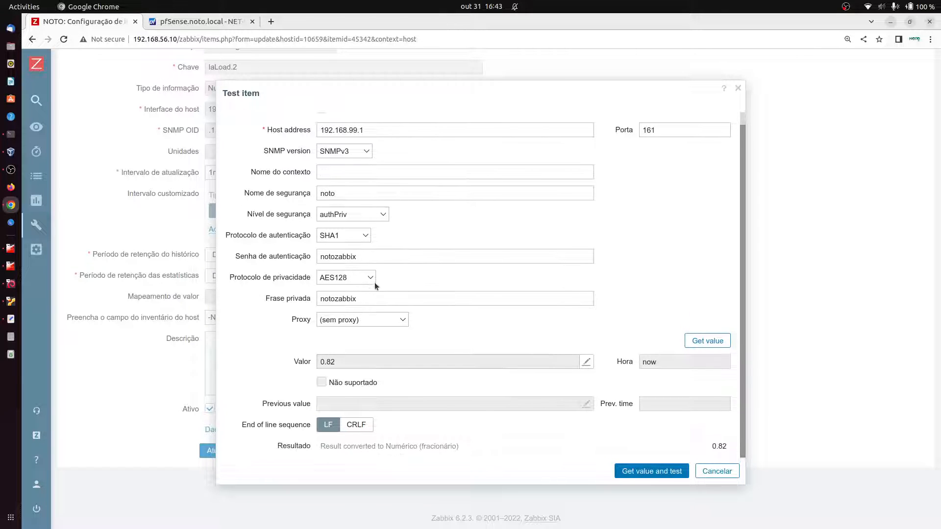
{"action": "left_click", "coordinate": [717, 471]}
Step: Return to the hosts list and reapply the PFSENSE group filter
{"action": "scroll", "coordinate": [190, 216], "scroll_direction": "up", "scroll_amount": 3}
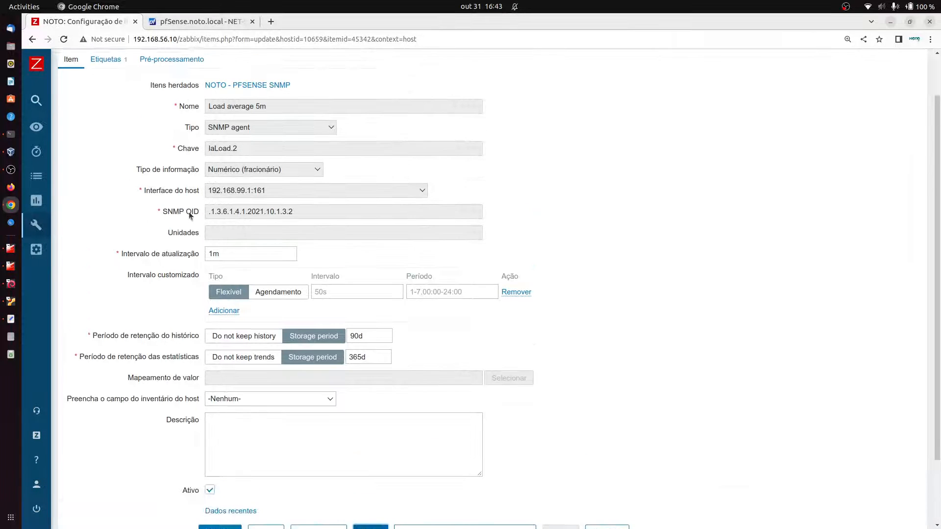
{"action": "scroll", "coordinate": [191, 216], "scroll_direction": "up", "scroll_amount": 2}
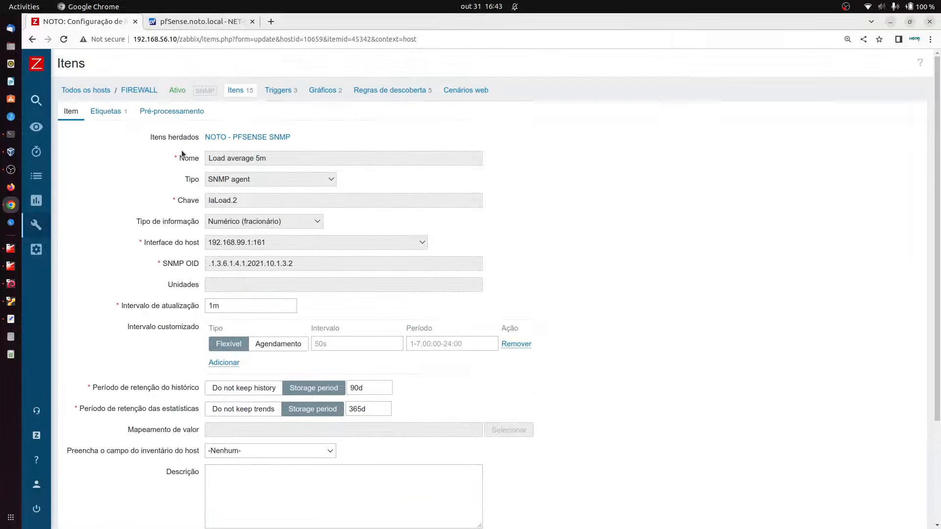
{"action": "left_click", "coordinate": [100, 93]}
{"action": "left_click", "coordinate": [467, 266]}
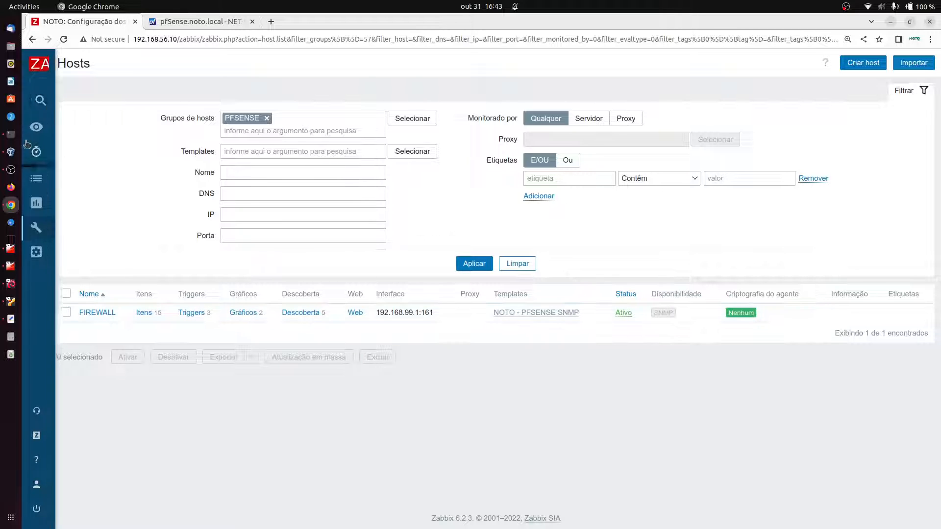
Step: Recall the snmpwalk -v3 command and highlight its version, user and security options
{"action": "left_click", "coordinate": [11, 134]}
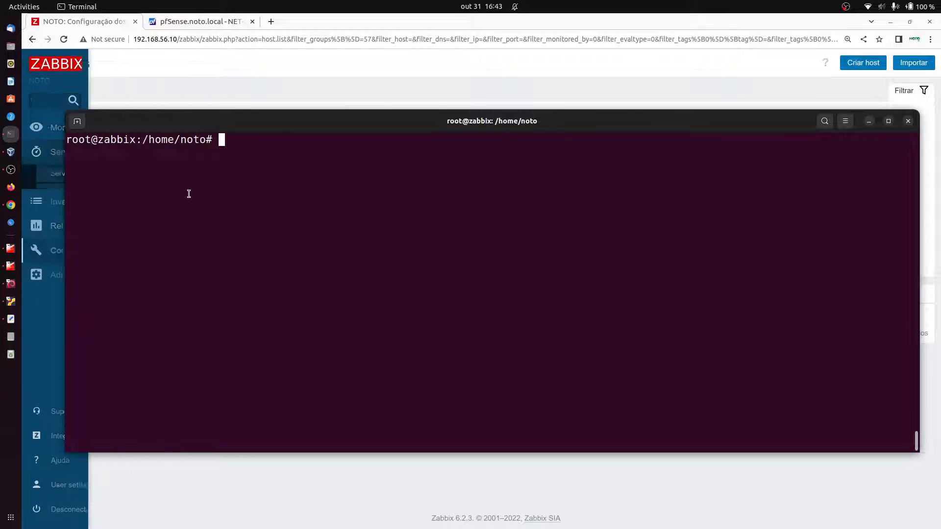
{"action": "key", "text": "Up"}
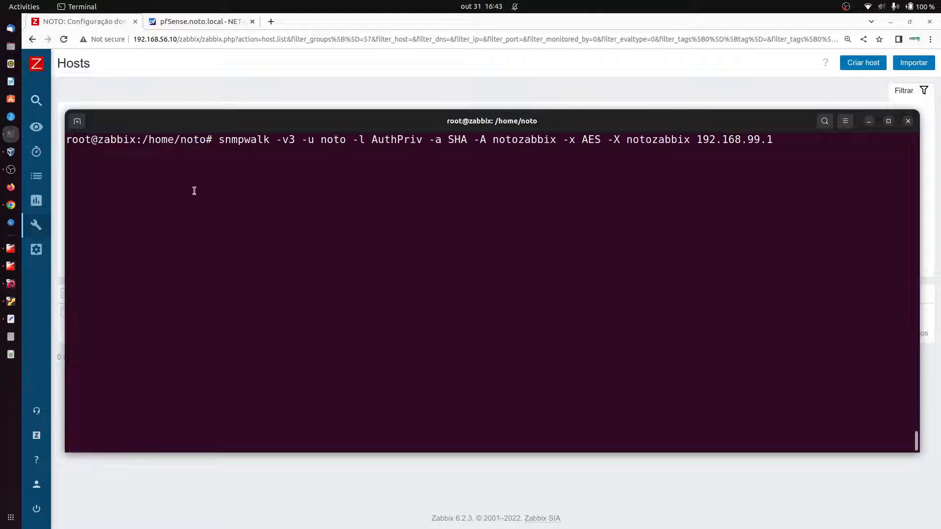
{"action": "left_click_drag", "start_coordinate": [218, 139], "coordinate": [450, 140]}
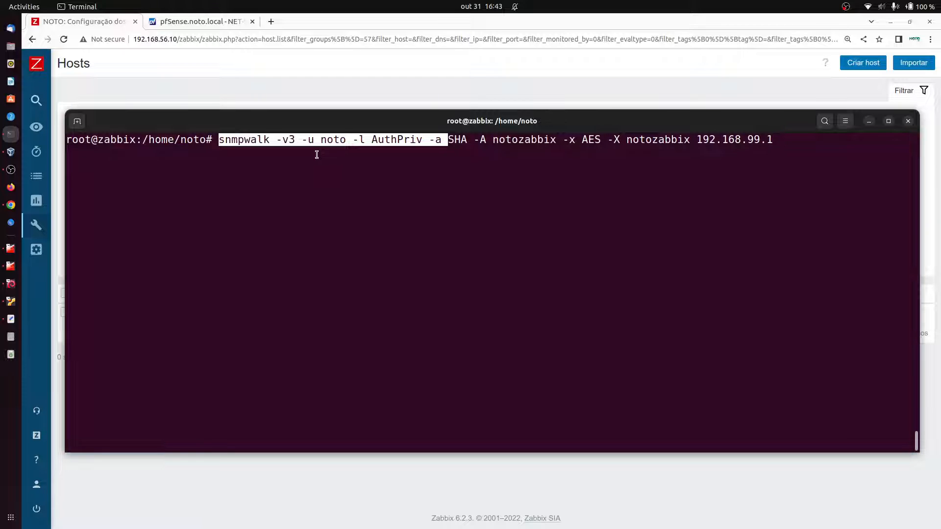
{"action": "left_click", "coordinate": [212, 139]}
{"action": "left_click_drag", "start_coordinate": [217, 140], "coordinate": [738, 445]}
{"action": "scroll", "coordinate": [708, 383], "scroll_direction": "down", "scroll_amount": 11}
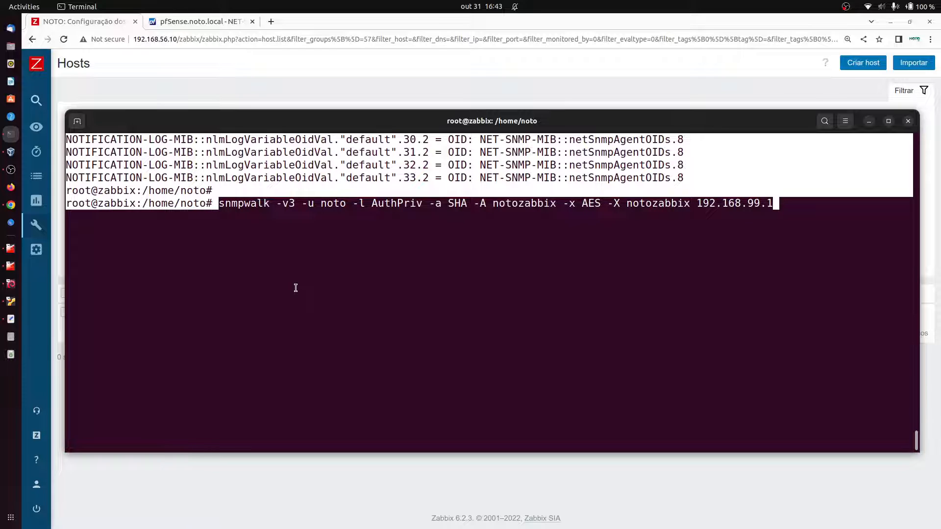
{"action": "key", "text": "ctrl+l"}
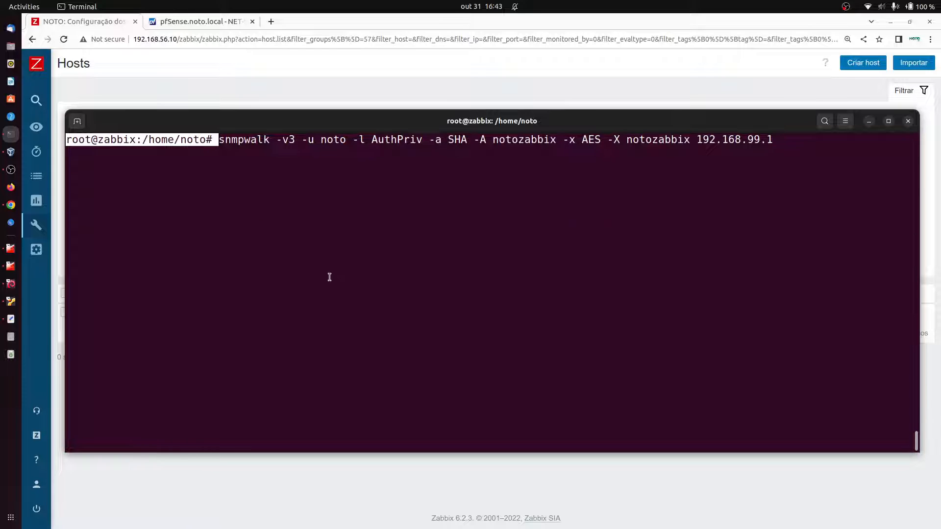
{"action": "left_click", "coordinate": [228, 139]}
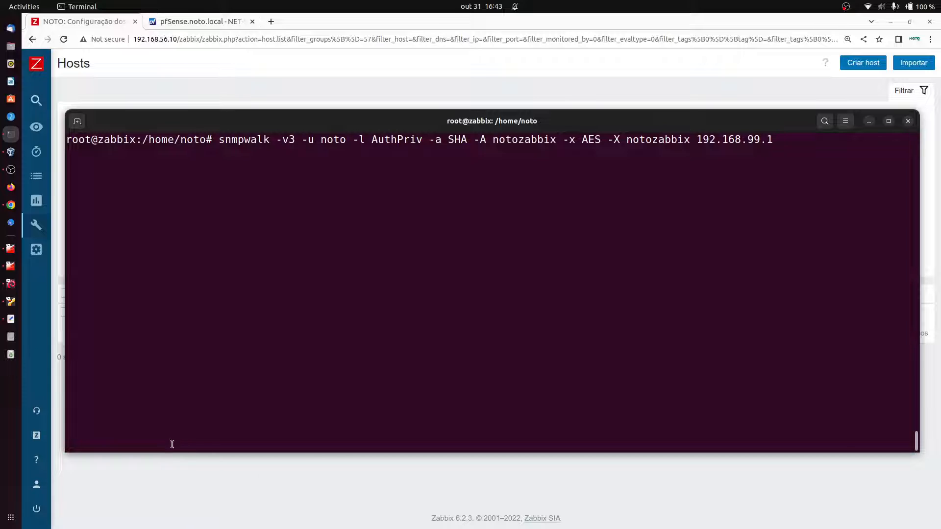
{"action": "left_click", "coordinate": [194, 484]}
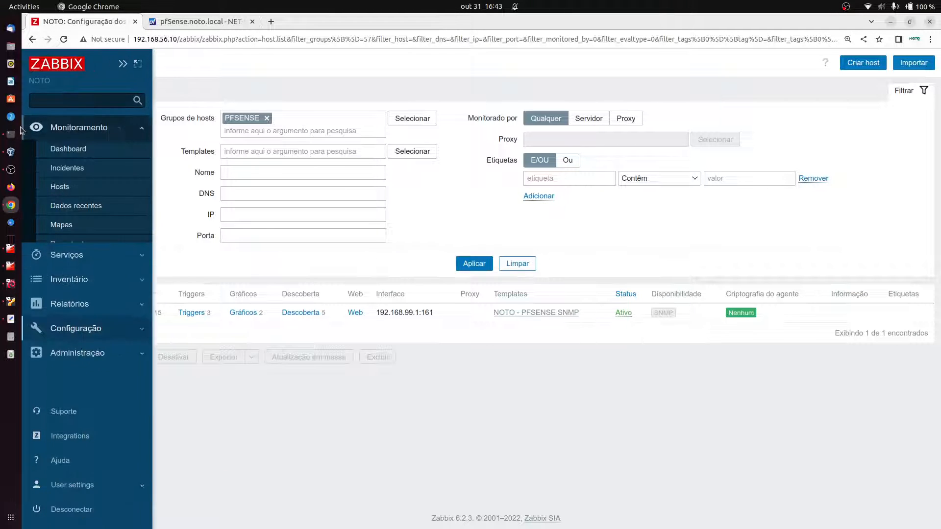
Step: Run snmpwalk with a corrupted -A password, then with a misspelled -u user name
{"action": "left_click", "coordinate": [11, 134]}
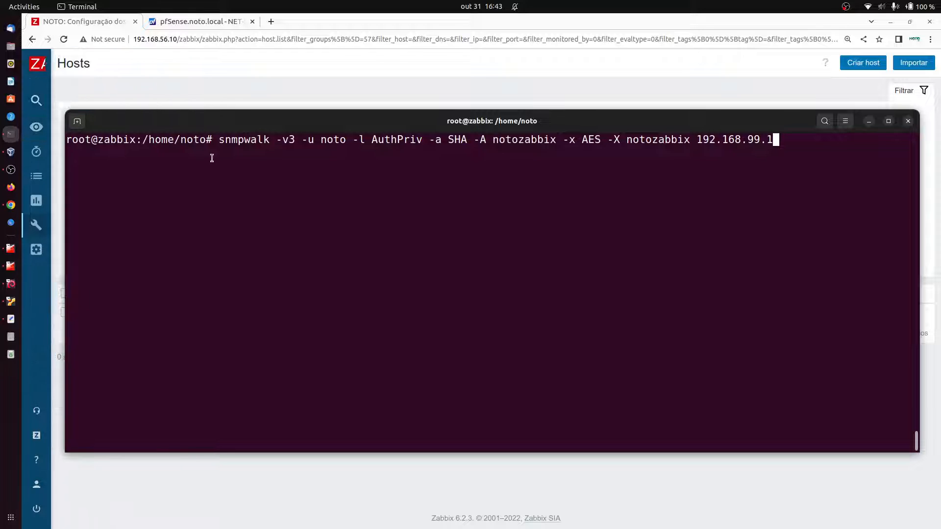
{"action": "key", "text": "Left"}
{"action": "key", "text": "Left"}
{"action": "key", "text": "Left"}
{"action": "key", "text": "Left"}
{"action": "key", "text": "Left"}
{"action": "key", "text": "Left"}
{"action": "key", "text": "Left"}
{"action": "key", "text": "Left"}
{"action": "key", "text": "Left"}
{"action": "key", "text": "Left"}
{"action": "key", "text": "Left"}
{"action": "key", "text": "Left"}
{"action": "key", "text": "Left"}
{"action": "key", "text": "Left"}
{"action": "key", "text": "Left"}
{"action": "key", "text": "Left"}
{"action": "key", "text": "Left"}
{"action": "key", "text": "Left"}
{"action": "key", "text": "Left"}
{"action": "key", "text": "Left"}
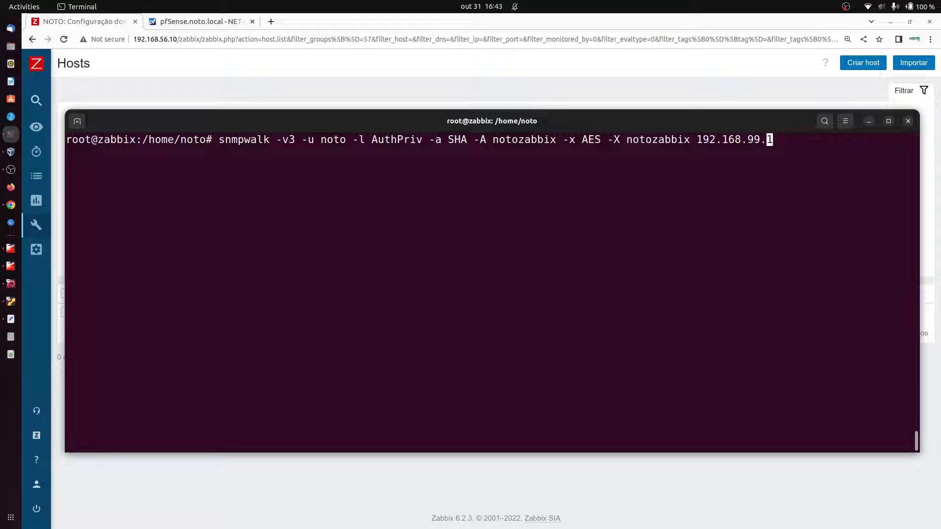
{"action": "key", "text": "BackSpace"}
{"action": "key", "text": "BackSpace"}
{"action": "key", "text": "BackSpace"}
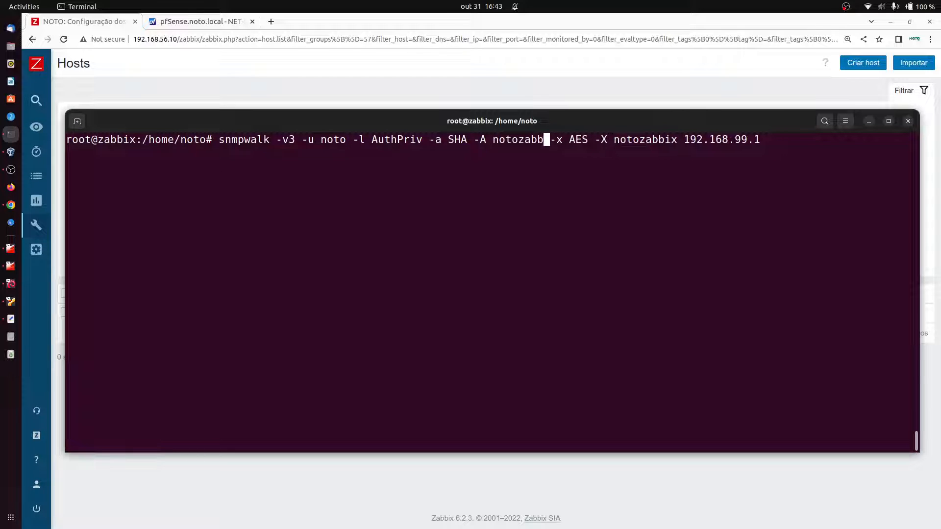
{"action": "type", "text": "f"}
{"action": "key", "text": "Return"}
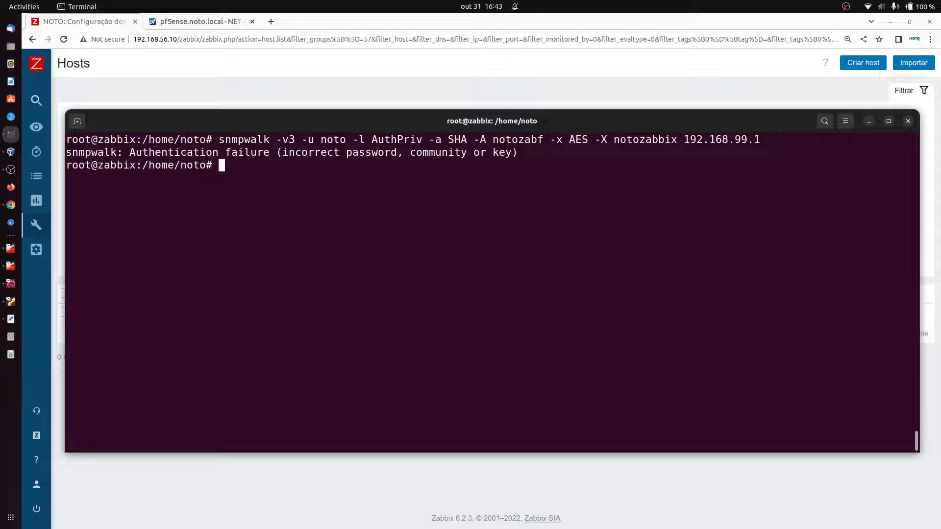
{"action": "key", "text": "Up"}
{"action": "key", "text": "Left"}
{"action": "key", "text": "Left"}
{"action": "key", "text": "Left"}
{"action": "key", "text": "Left"}
{"action": "key", "text": "Left"}
{"action": "key", "text": "Left"}
{"action": "key", "text": "Left"}
{"action": "key", "text": "Left"}
{"action": "key", "text": "Left"}
{"action": "key", "text": "Left"}
{"action": "key", "text": "Left"}
{"action": "key", "text": "Left"}
{"action": "key", "text": "Left"}
{"action": "key", "text": "Left"}
{"action": "key", "text": "Left"}
{"action": "key", "text": "Left"}
{"action": "key", "text": "Left"}
{"action": "key", "text": "Left"}
{"action": "key", "text": "Left"}
{"action": "key", "text": "Left"}
{"action": "key", "text": "Left"}
{"action": "key", "text": "Left"}
{"action": "key", "text": "Left"}
{"action": "key", "text": "Left"}
{"action": "key", "text": "Left"}
{"action": "key", "text": "Left"}
{"action": "key", "text": "Left"}
{"action": "key", "text": "Left"}
{"action": "key", "text": "Left"}
{"action": "key", "text": "Left"}
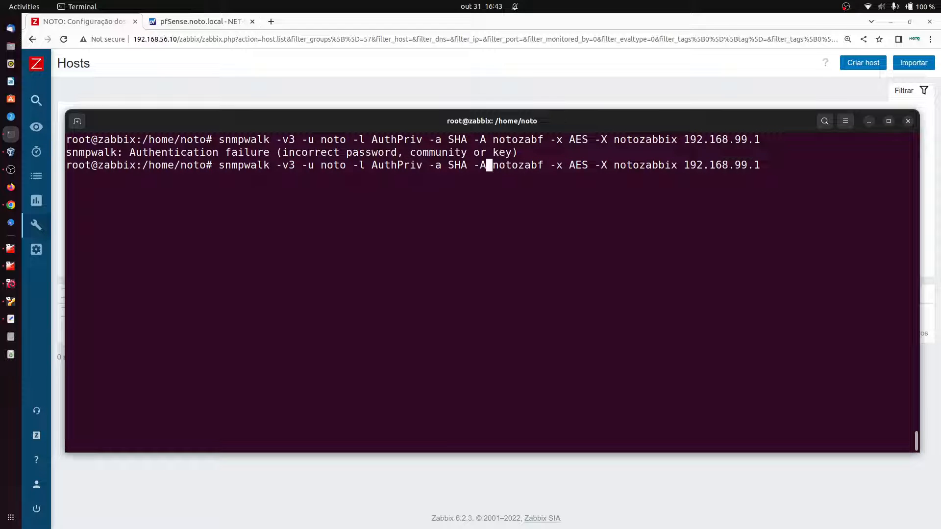
{"action": "key", "text": "BackSpace"}
{"action": "key", "text": "Return"}
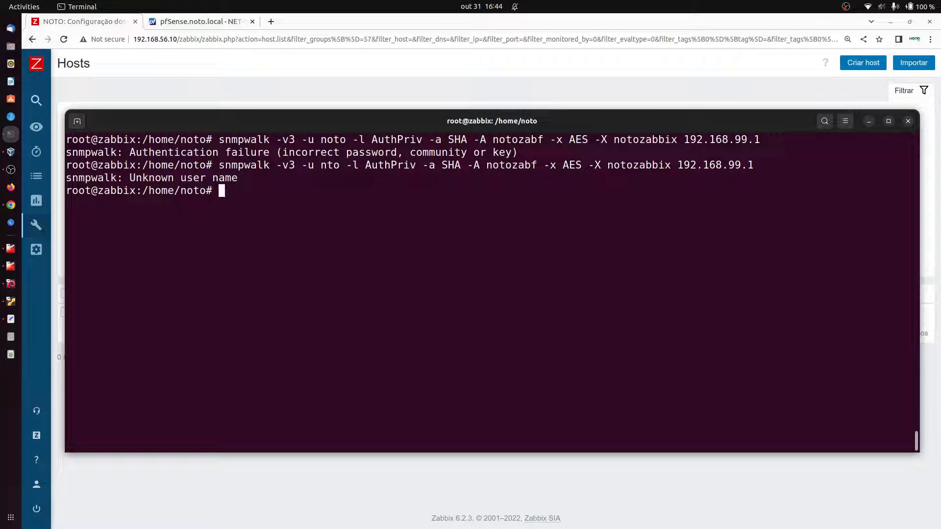
{"action": "key", "text": "alt+Tab"}
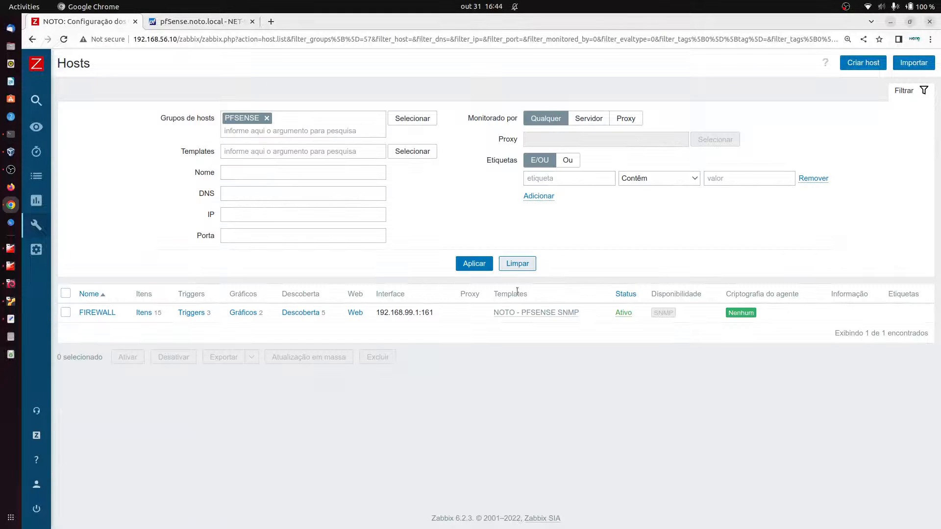
Step: Refresh the host list, then go to Monitoramento > Dados recentes
{"action": "left_click", "coordinate": [473, 264]}
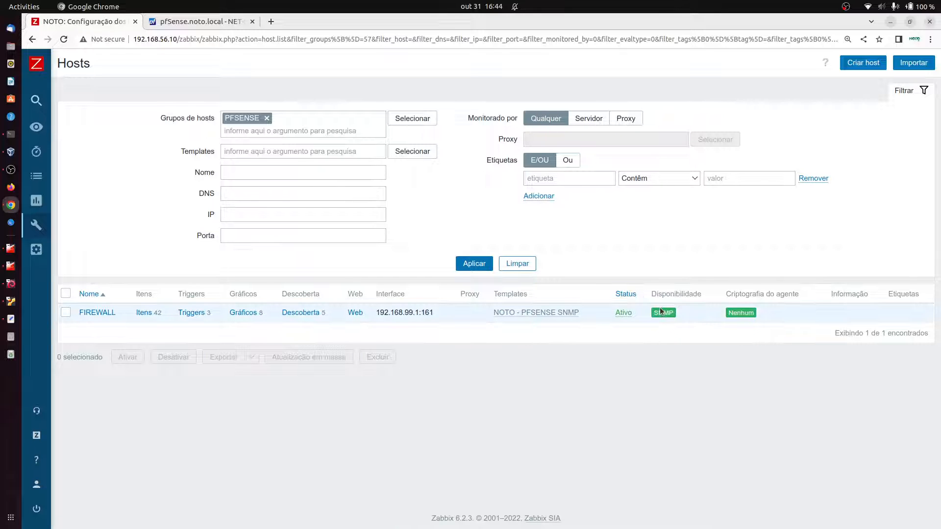
{"action": "mouse_move", "coordinate": [36, 127]}
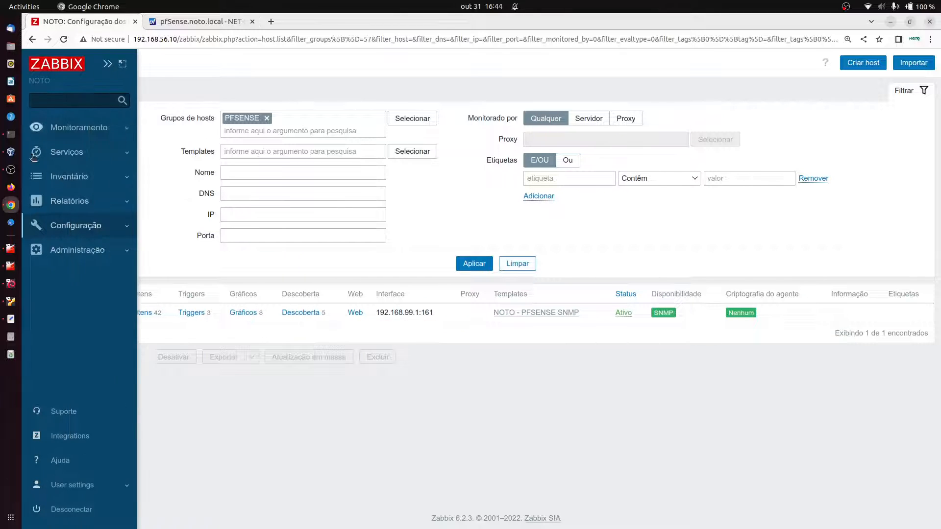
{"action": "left_click", "coordinate": [79, 127]}
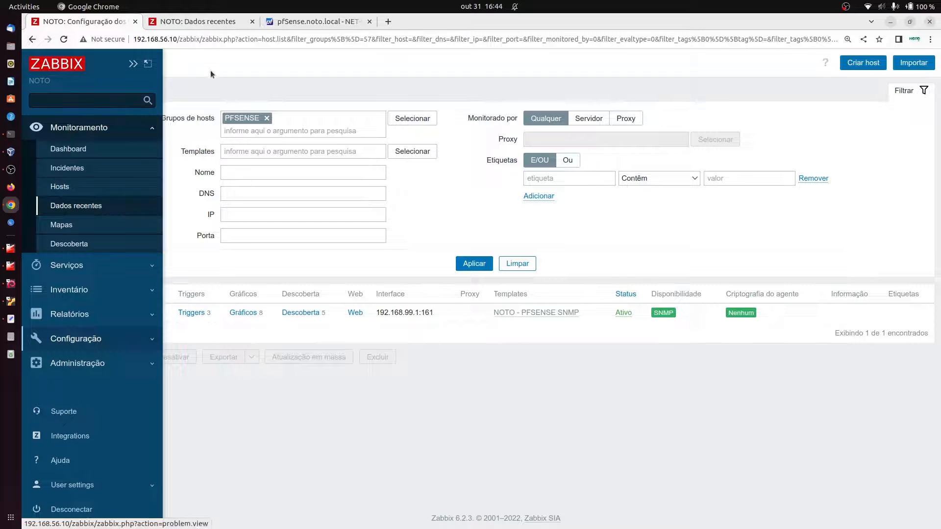
{"action": "left_click", "coordinate": [223, 22]}
Step: Filter Latest data to host FIREWALL from the PFSENSE group and apply it
{"action": "left_click", "coordinate": [394, 139]}
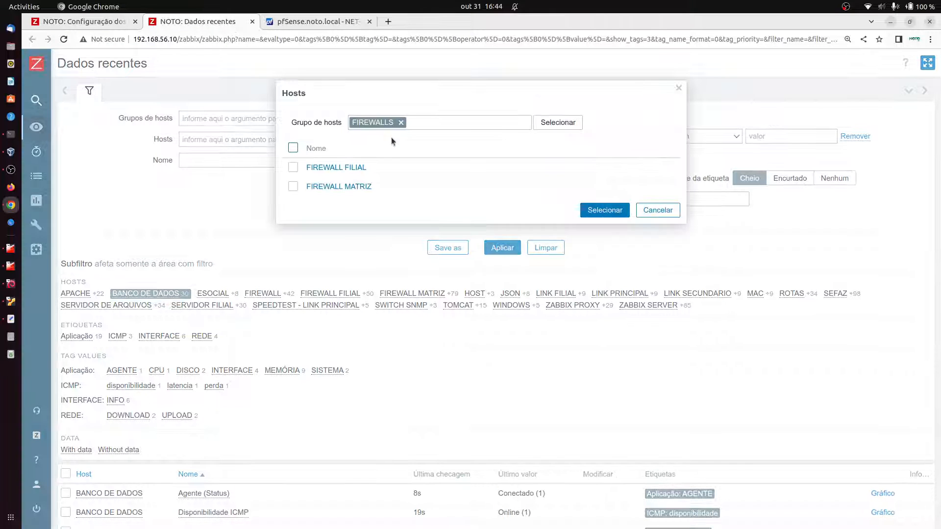
{"action": "left_click", "coordinate": [400, 123]}
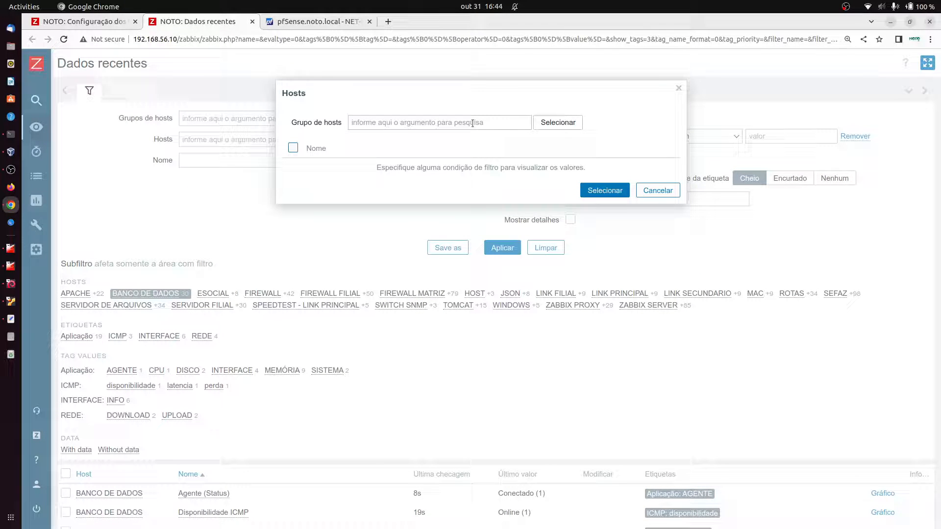
{"action": "left_click", "coordinate": [559, 123]}
{"action": "left_click", "coordinate": [305, 216]}
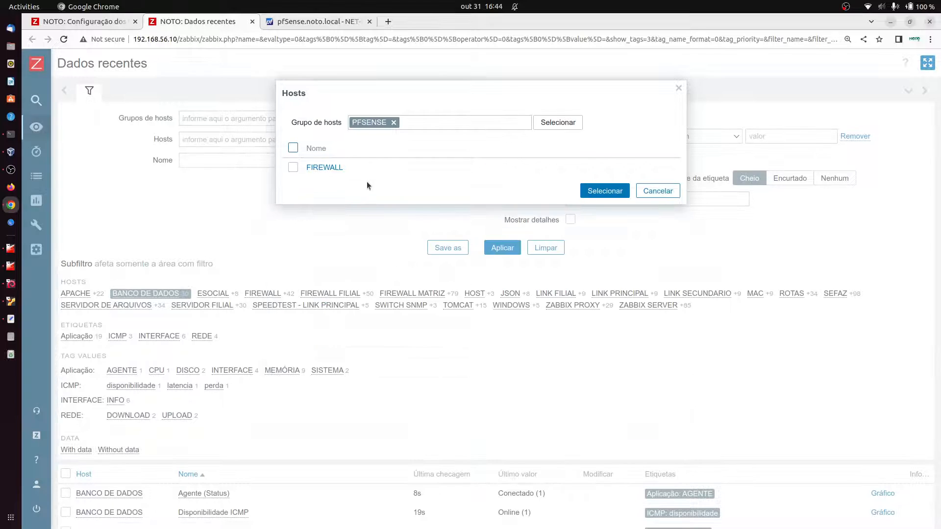
{"action": "left_click", "coordinate": [324, 168]}
{"action": "left_click", "coordinate": [507, 250]}
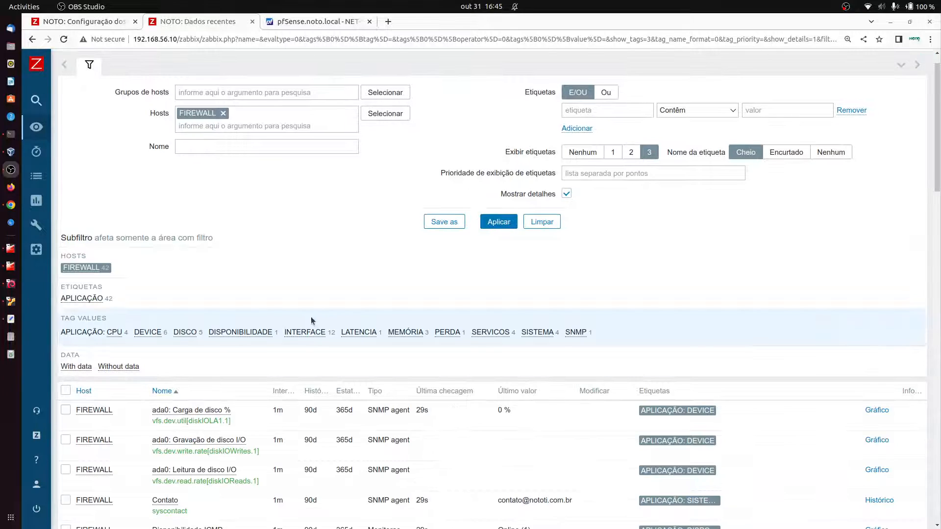
{"action": "scroll", "coordinate": [326, 337], "scroll_direction": "down", "scroll_amount": 5}
{"action": "scroll", "coordinate": [356, 347], "scroll_direction": "up", "scroll_amount": 5}
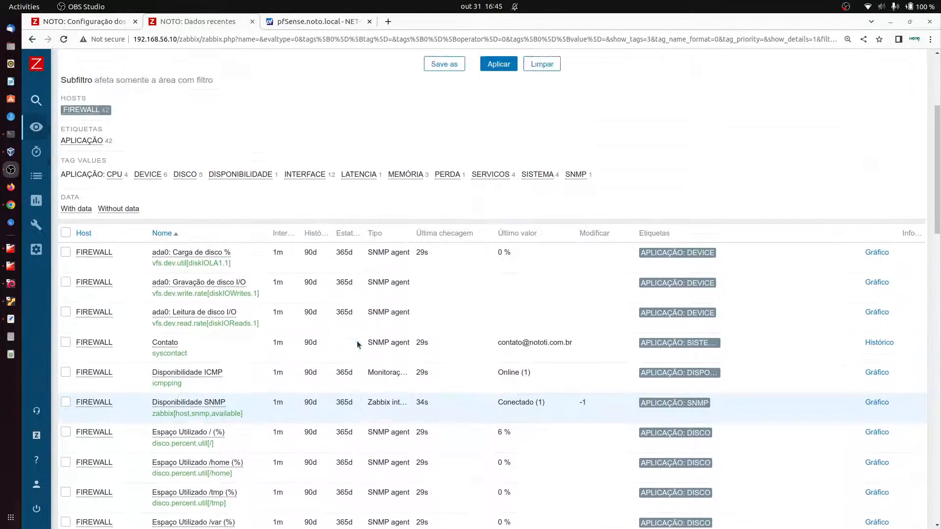
{"action": "scroll", "coordinate": [84, 321], "scroll_direction": "down", "scroll_amount": 4}
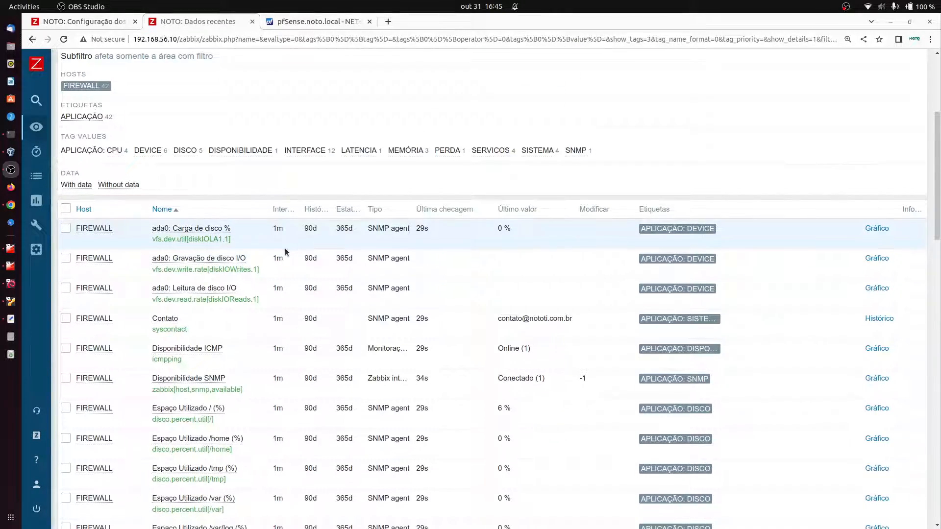
{"action": "scroll", "coordinate": [285, 248], "scroll_direction": "down", "scroll_amount": 3}
{"action": "scroll", "coordinate": [486, 305], "scroll_direction": "down", "scroll_amount": 15}
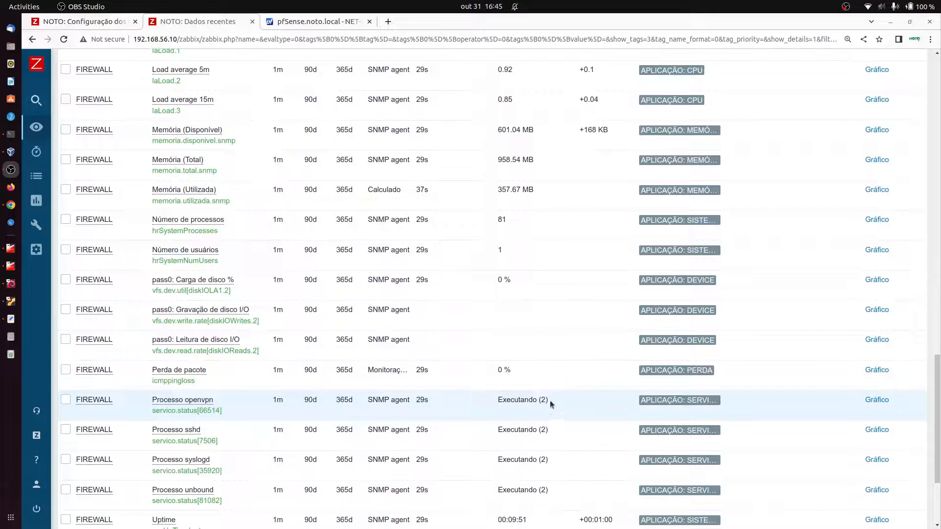
{"action": "scroll", "coordinate": [549, 414], "scroll_direction": "down", "scroll_amount": 2}
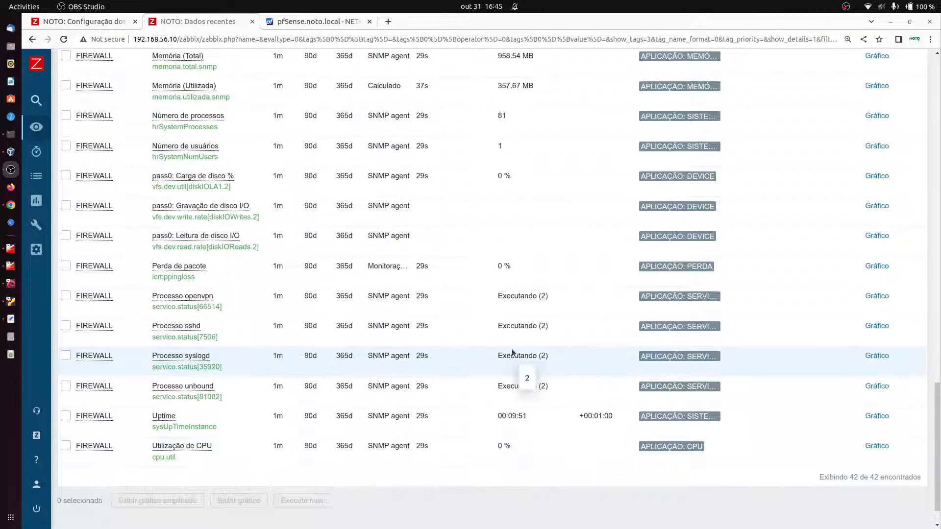
{"action": "scroll", "coordinate": [528, 411], "scroll_direction": "up", "scroll_amount": 1}
{"action": "scroll", "coordinate": [527, 410], "scroll_direction": "up", "scroll_amount": 6}
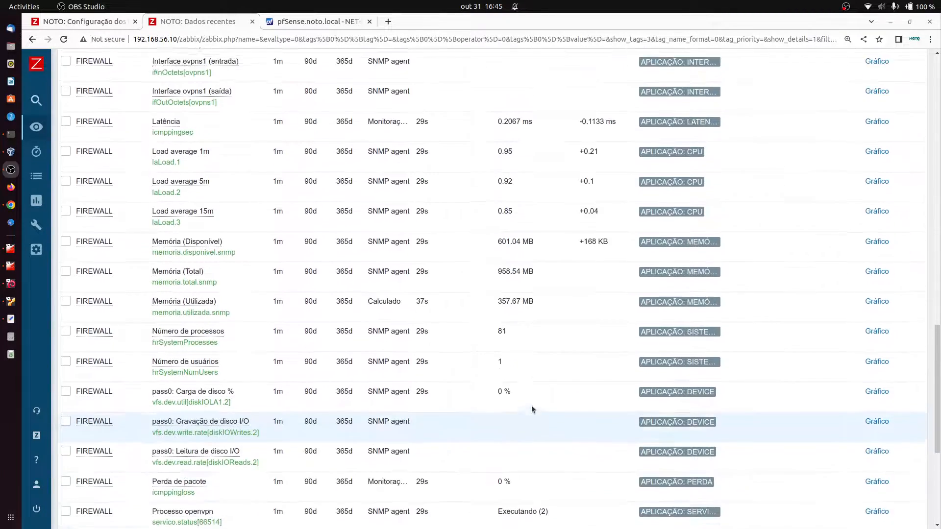
{"action": "scroll", "coordinate": [519, 292], "scroll_direction": "up", "scroll_amount": 5}
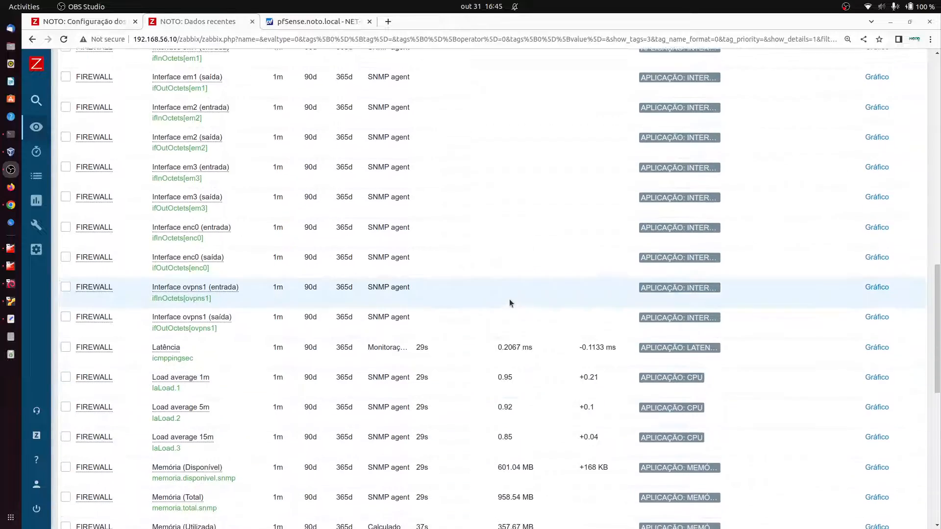
{"action": "scroll", "coordinate": [291, 237], "scroll_direction": "up", "scroll_amount": 6}
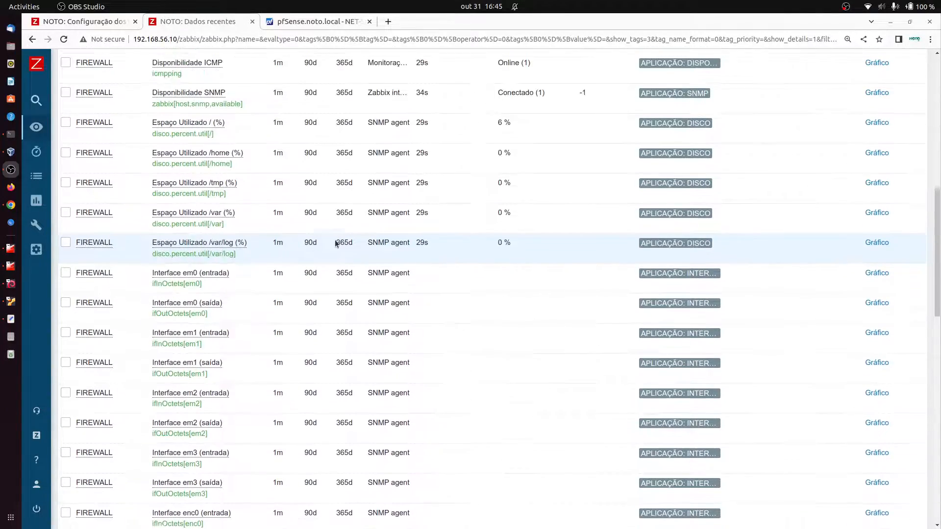
{"action": "scroll", "coordinate": [373, 217], "scroll_direction": "up", "scroll_amount": 3}
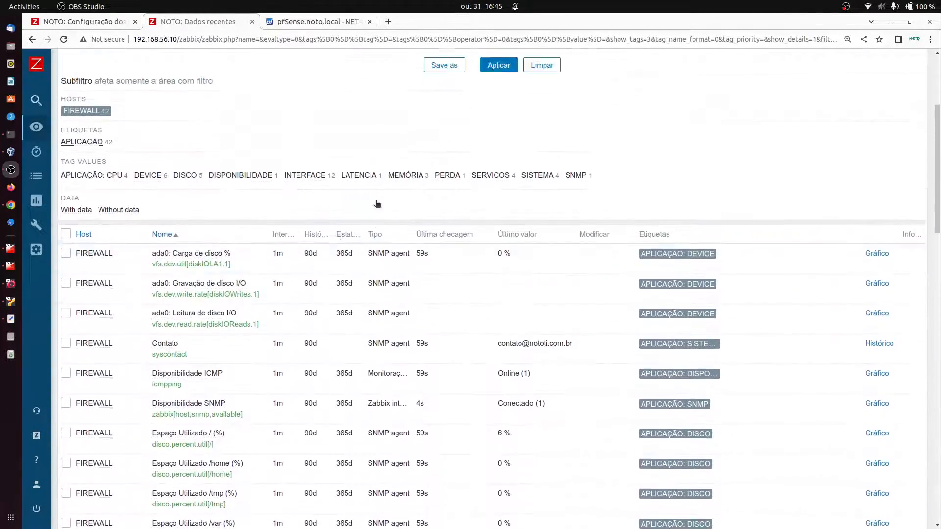
{"action": "left_click", "coordinate": [498, 172]}
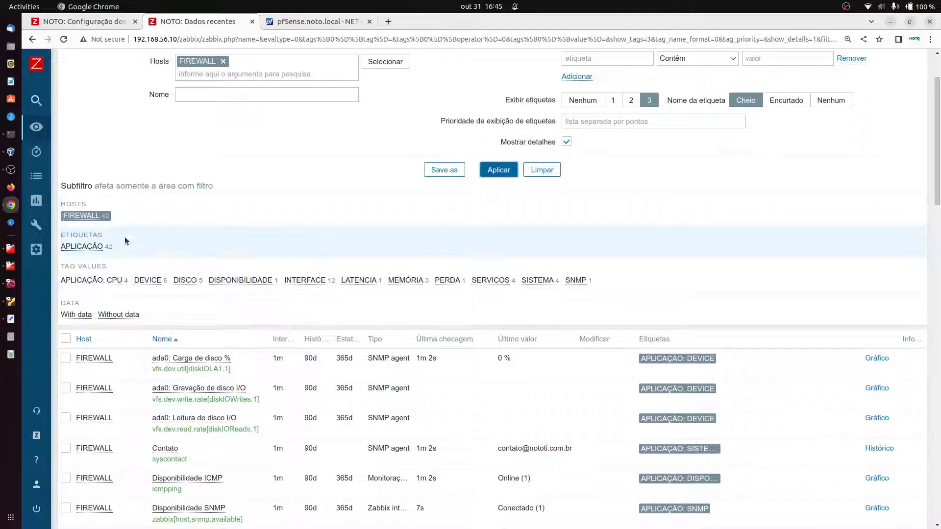
Step: Re-select FIREWALL in the Latest data host filter and narrow the results to its items
{"action": "left_click", "coordinate": [93, 215]}
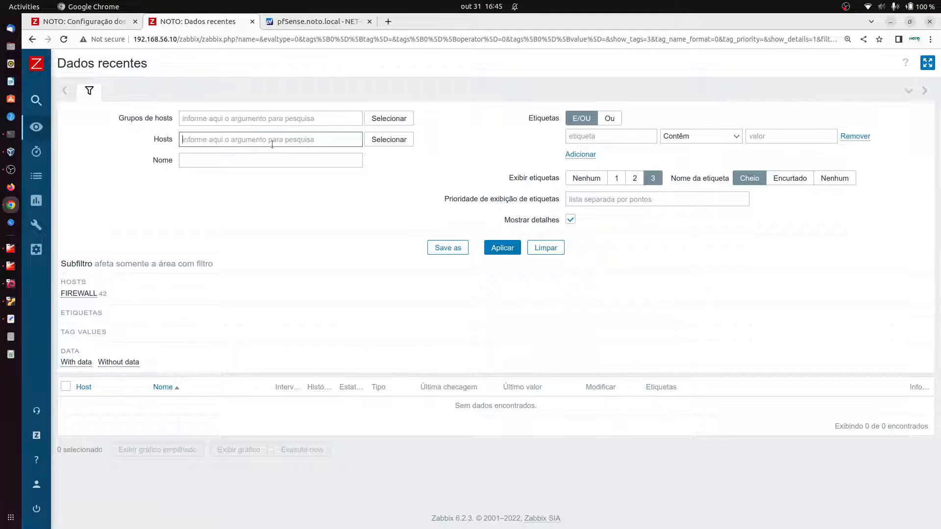
{"action": "left_click", "coordinate": [389, 139]}
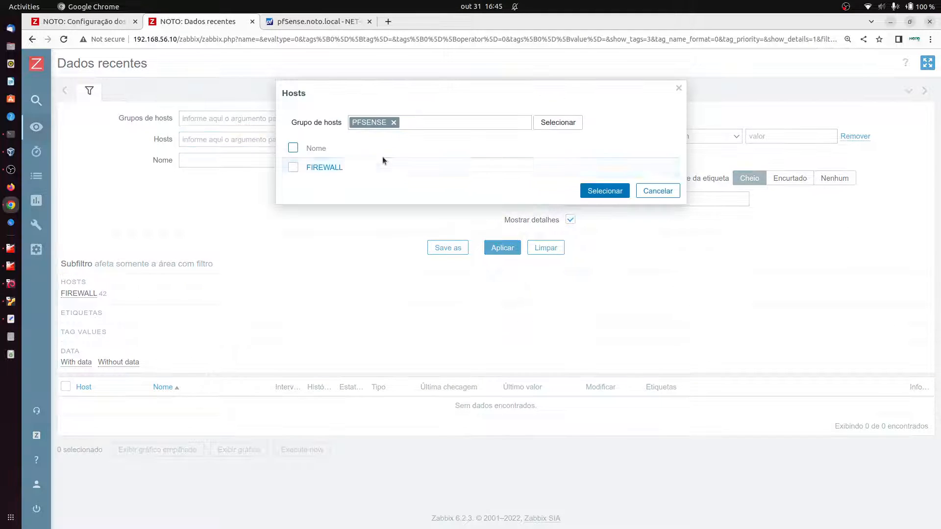
{"action": "left_click", "coordinate": [324, 168]}
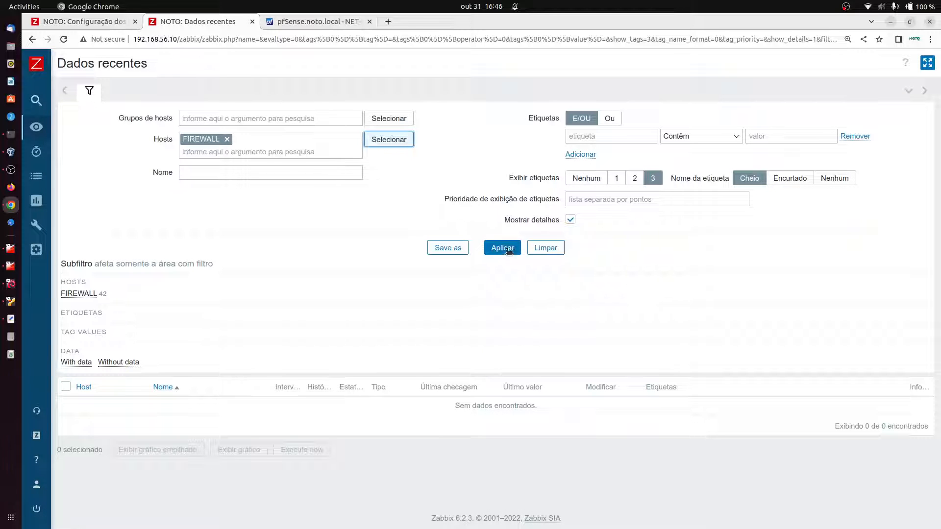
{"action": "left_click", "coordinate": [81, 294]}
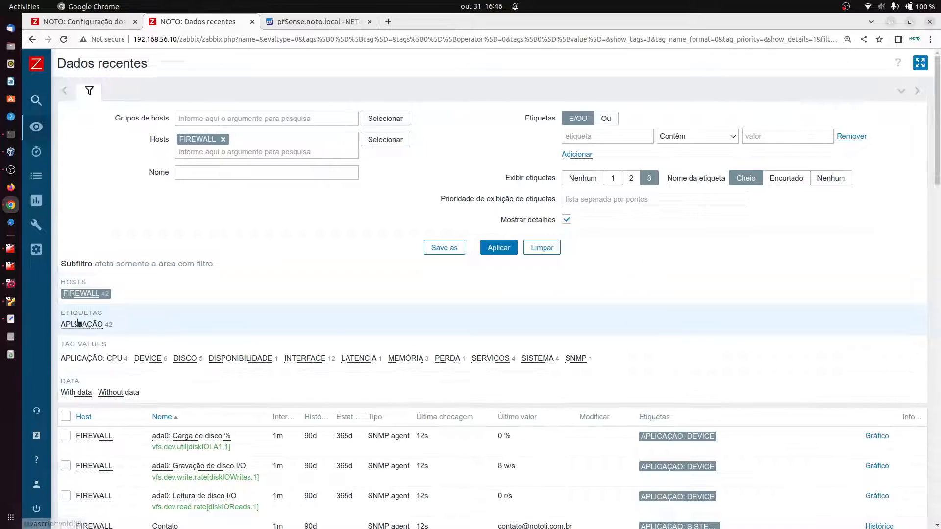
Step: Review all 42 FIREWALL items' refreshed values, including interface traffic, disk rates and Uptime 00:10:51
{"action": "scroll", "coordinate": [590, 277], "scroll_direction": "down", "scroll_amount": 5}
{"action": "scroll", "coordinate": [589, 277], "scroll_direction": "down", "scroll_amount": 19}
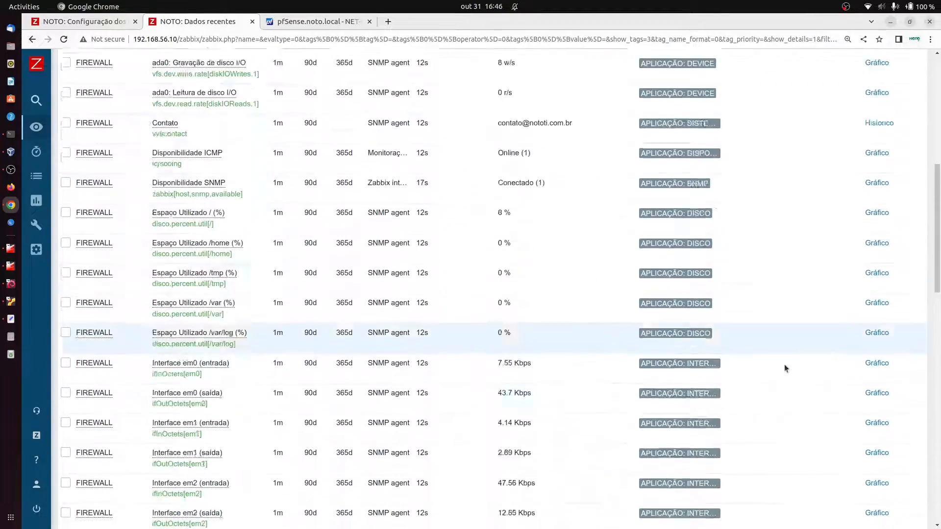
{"action": "scroll", "coordinate": [577, 524], "scroll_direction": "down", "scroll_amount": 4}
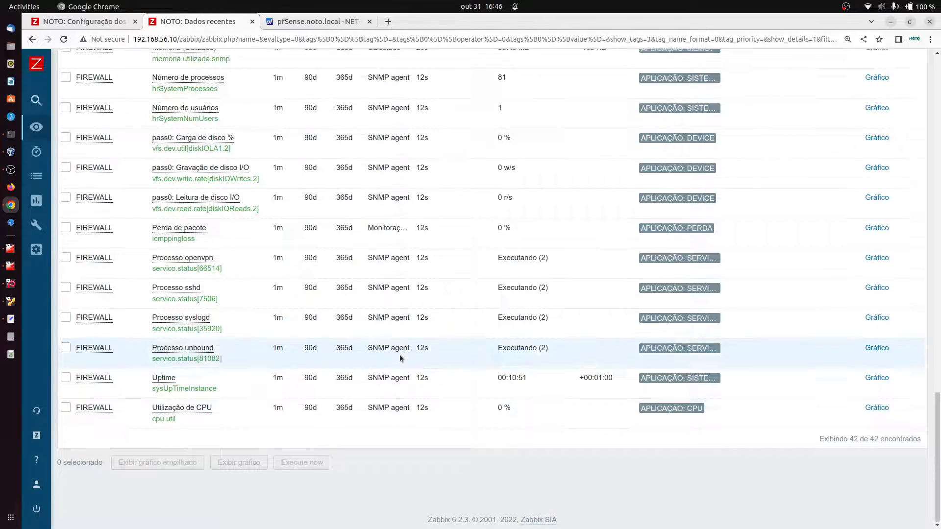
{"action": "scroll", "coordinate": [288, 404], "scroll_direction": "up", "scroll_amount": 13}
{"action": "scroll", "coordinate": [308, 380], "scroll_direction": "up", "scroll_amount": 15}
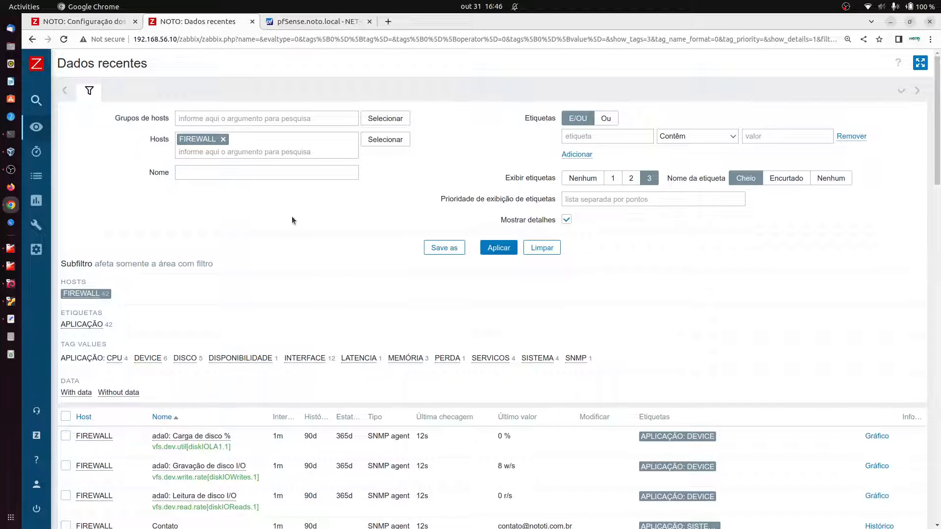
{"action": "scroll", "coordinate": [317, 264], "scroll_direction": "down", "scroll_amount": 2}
{"action": "scroll", "coordinate": [316, 329], "scroll_direction": "down", "scroll_amount": 2}
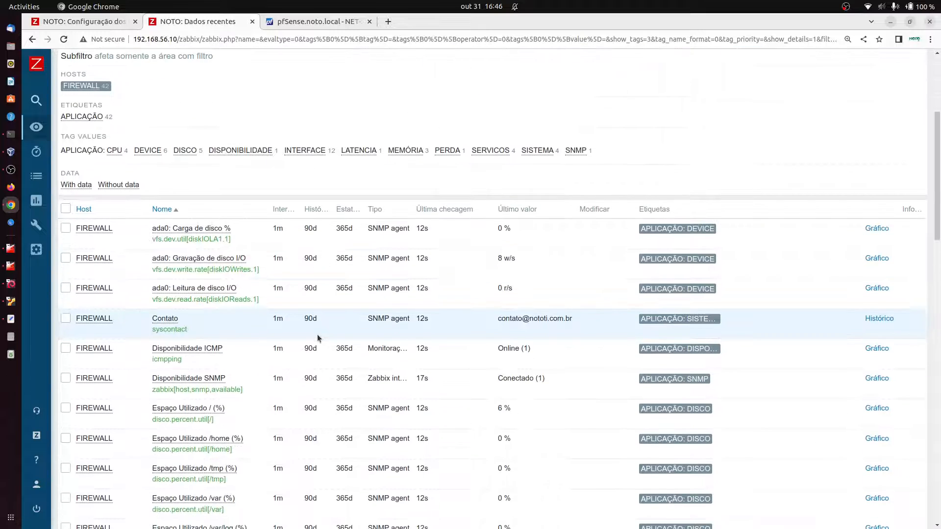
{"action": "scroll", "coordinate": [316, 325], "scroll_direction": "down", "scroll_amount": 3}
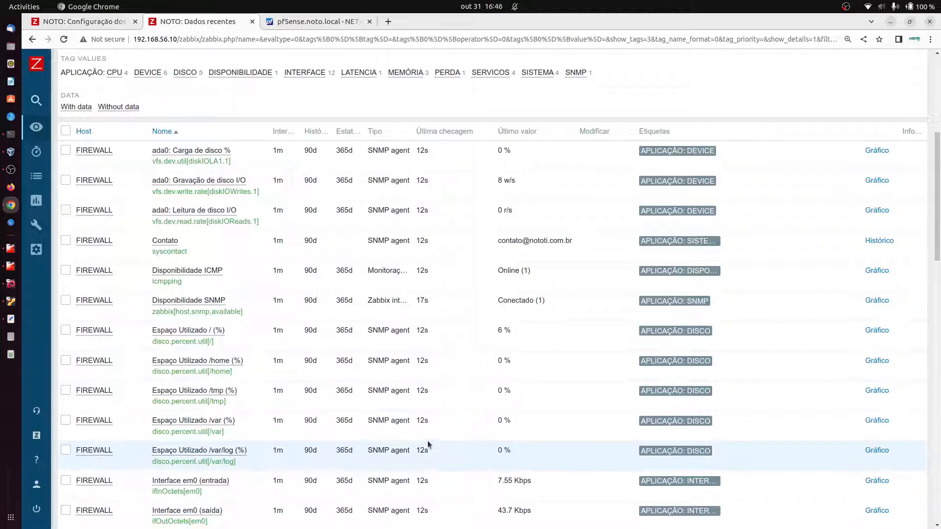
{"action": "scroll", "coordinate": [434, 456], "scroll_direction": "down", "scroll_amount": 3}
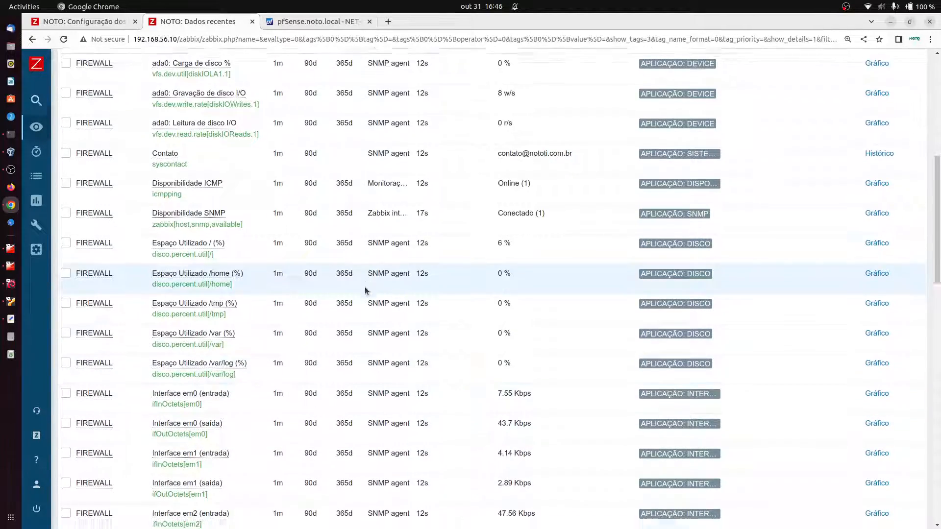
{"action": "scroll", "coordinate": [366, 290], "scroll_direction": "down", "scroll_amount": 5}
{"action": "scroll", "coordinate": [367, 291], "scroll_direction": "down", "scroll_amount": 10}
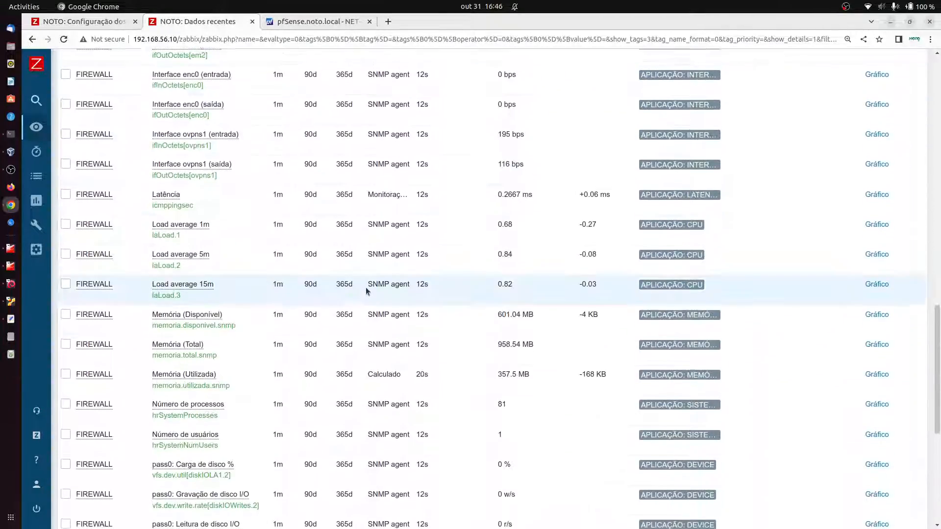
{"action": "scroll", "coordinate": [366, 290], "scroll_direction": "up", "scroll_amount": 7}
{"action": "scroll", "coordinate": [370, 291], "scroll_direction": "up", "scroll_amount": 8}
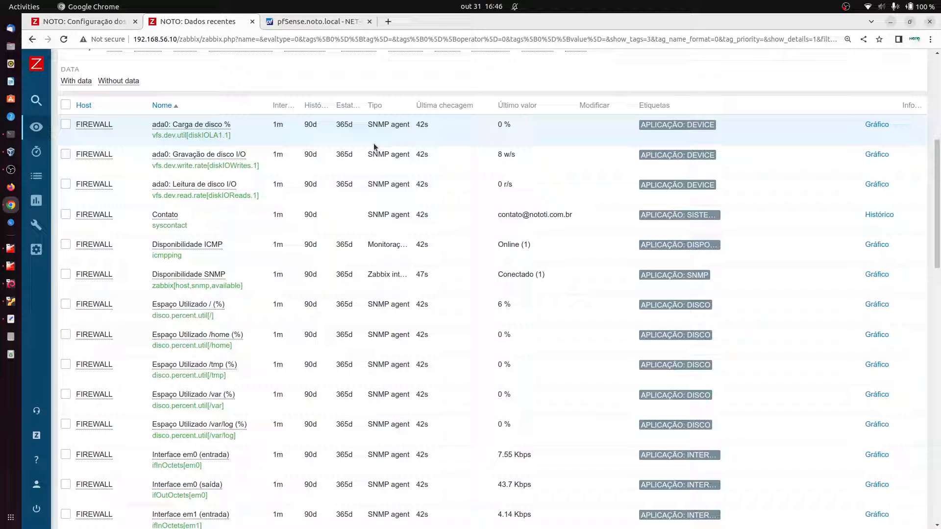
{"action": "scroll", "coordinate": [283, 184], "scroll_direction": "down", "scroll_amount": 10}
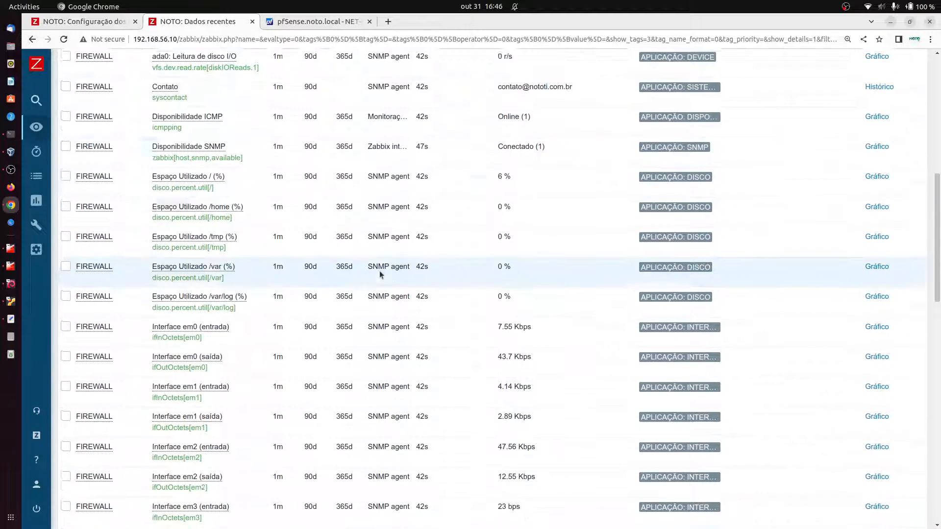
{"action": "scroll", "coordinate": [539, 385], "scroll_direction": "down", "scroll_amount": 8}
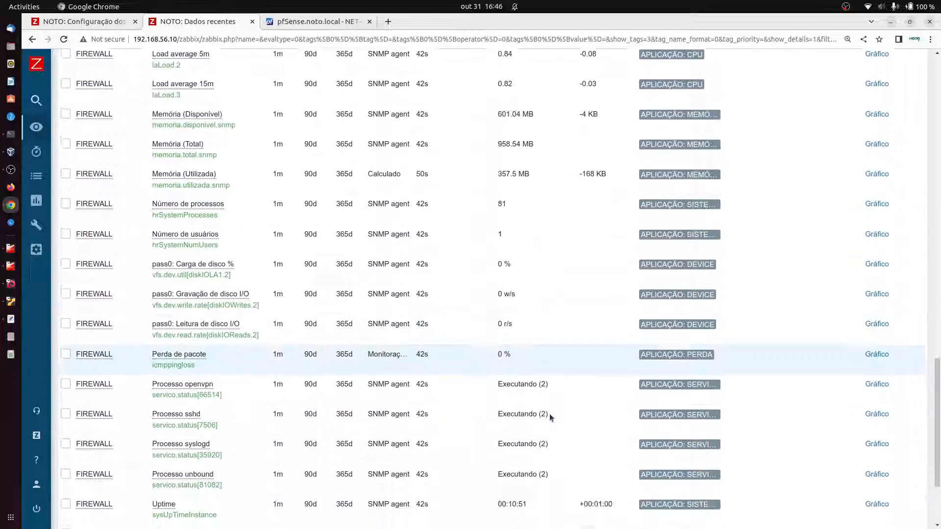